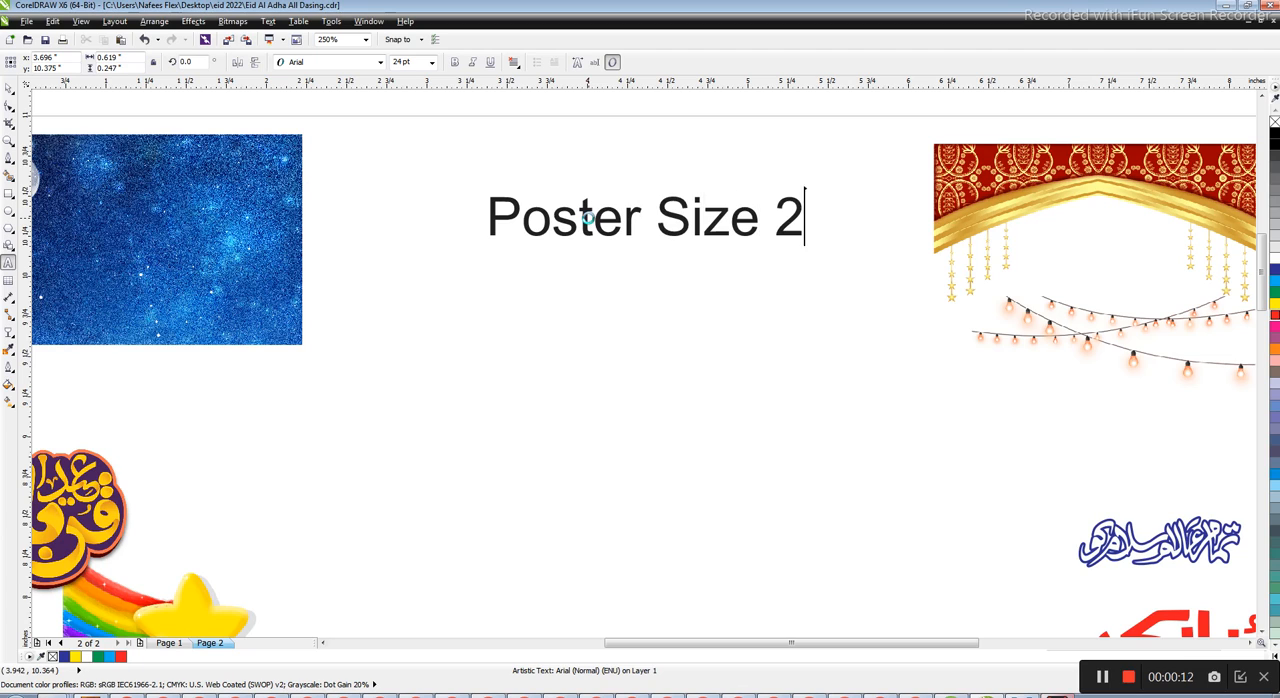
Move the "Poster Size 2x3" text up, colour it red and scale it down to about 10.9 pt
drag(718, 212, 651, 169)
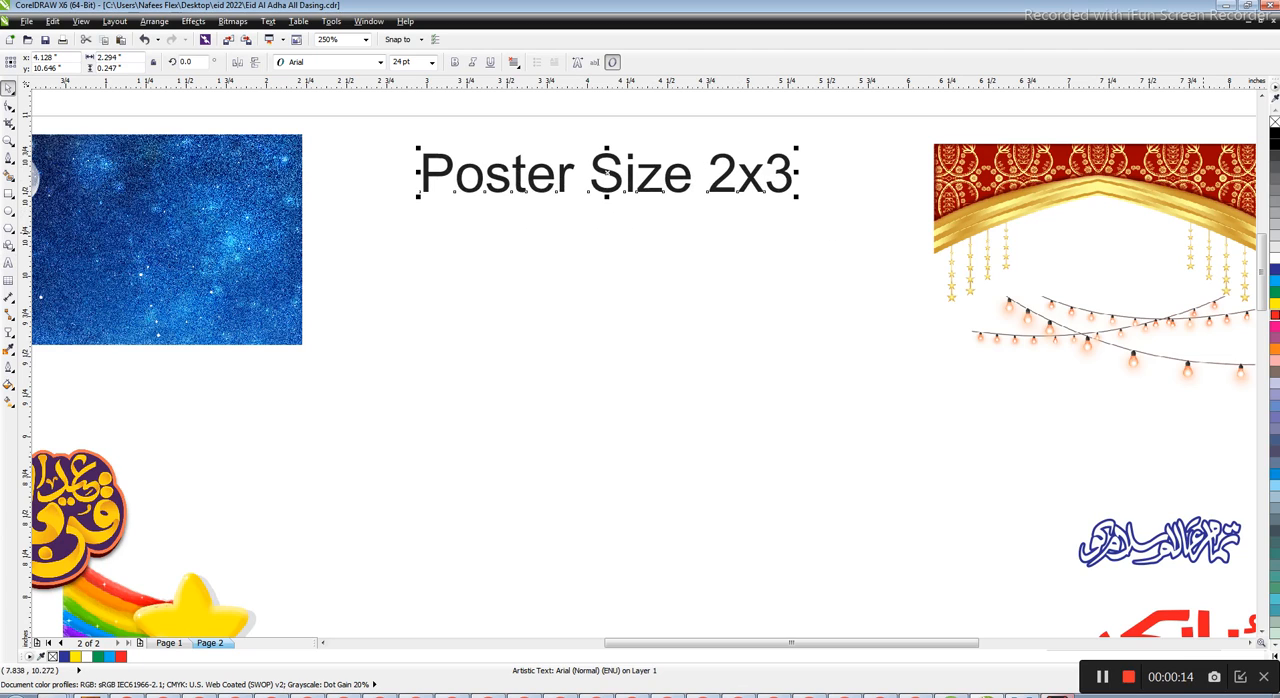
click(1275, 318)
click(796, 202)
click(785, 178)
drag(795, 198, 692, 205)
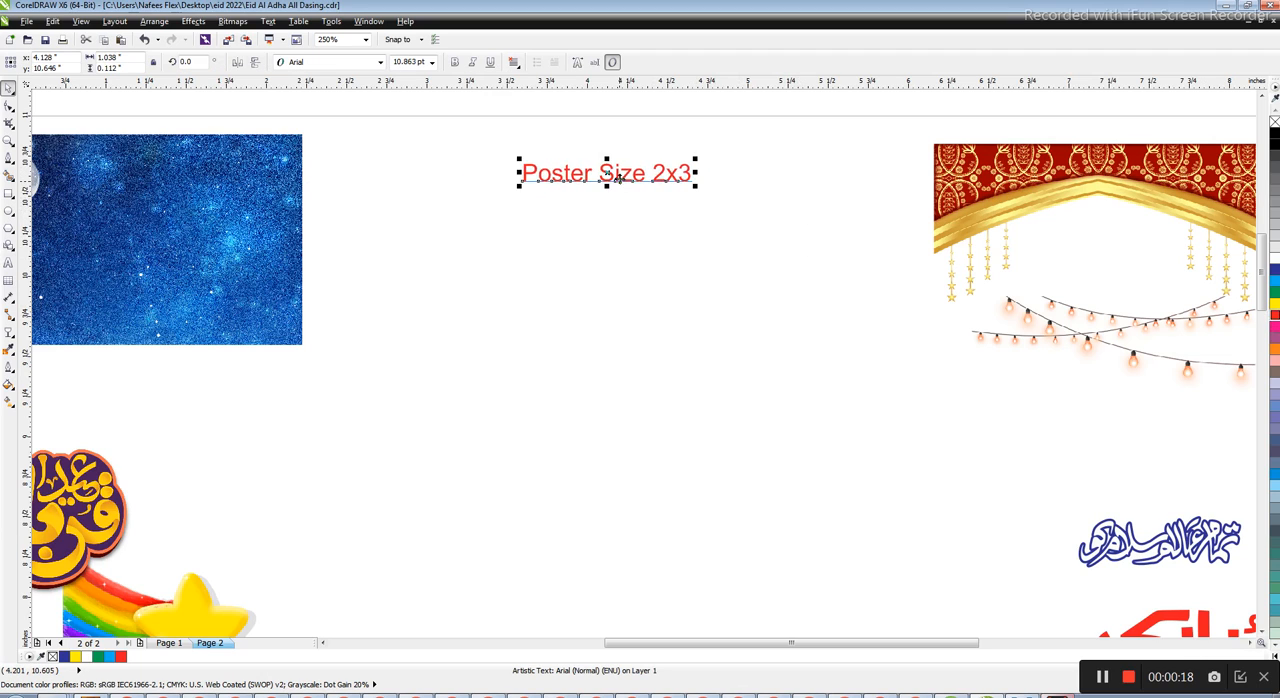
Duplicate the red "Poster Size 2x3" text line directly below the original
drag(616, 182, 624, 225)
right_click(624, 225)
triple_click(624, 222)
key(ctrl+space)
click(518, 266)
Draw a rectangle for the poster, size it to 2 by 3 inches and place it below the text lines
click(8, 195)
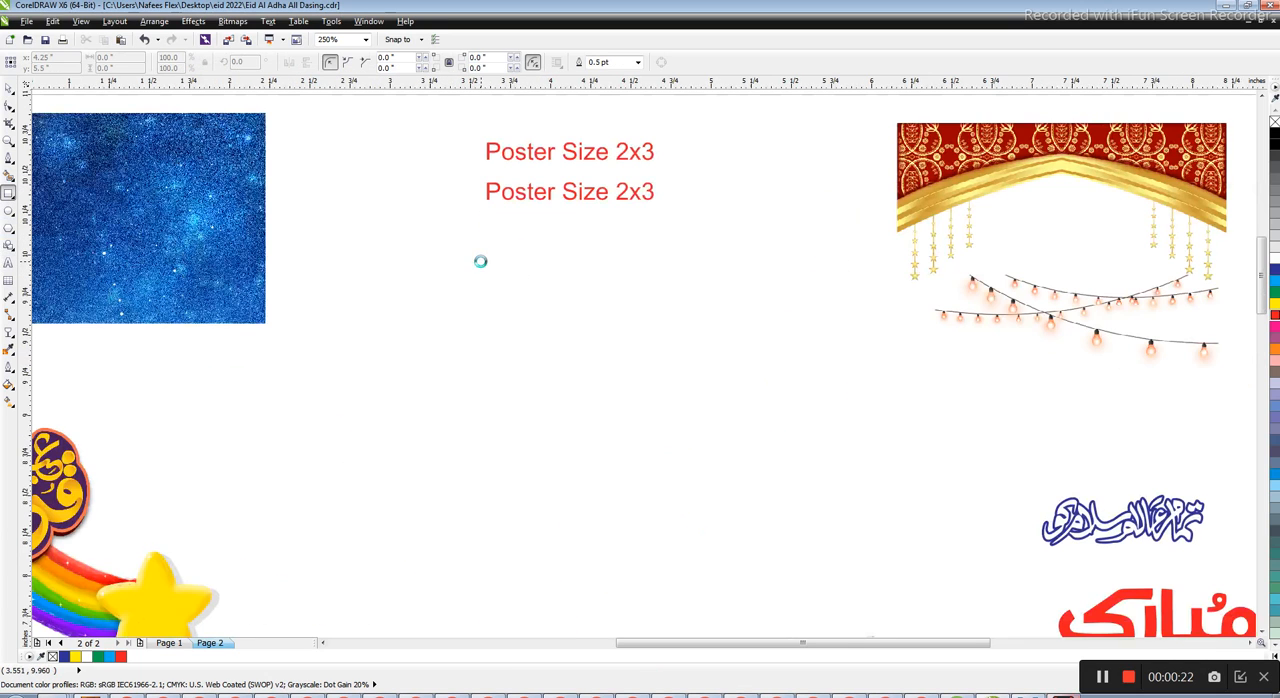
drag(472, 263, 651, 492)
text(2)
key(Tab)
text(3)
key(Return)
key(space)
scroll(583, 261, down, 1)
drag(606, 254, 606, 287)
Move both "Poster Size 2x3" lines up so they sit above the poster rectangle
drag(678, 161, 524, 268)
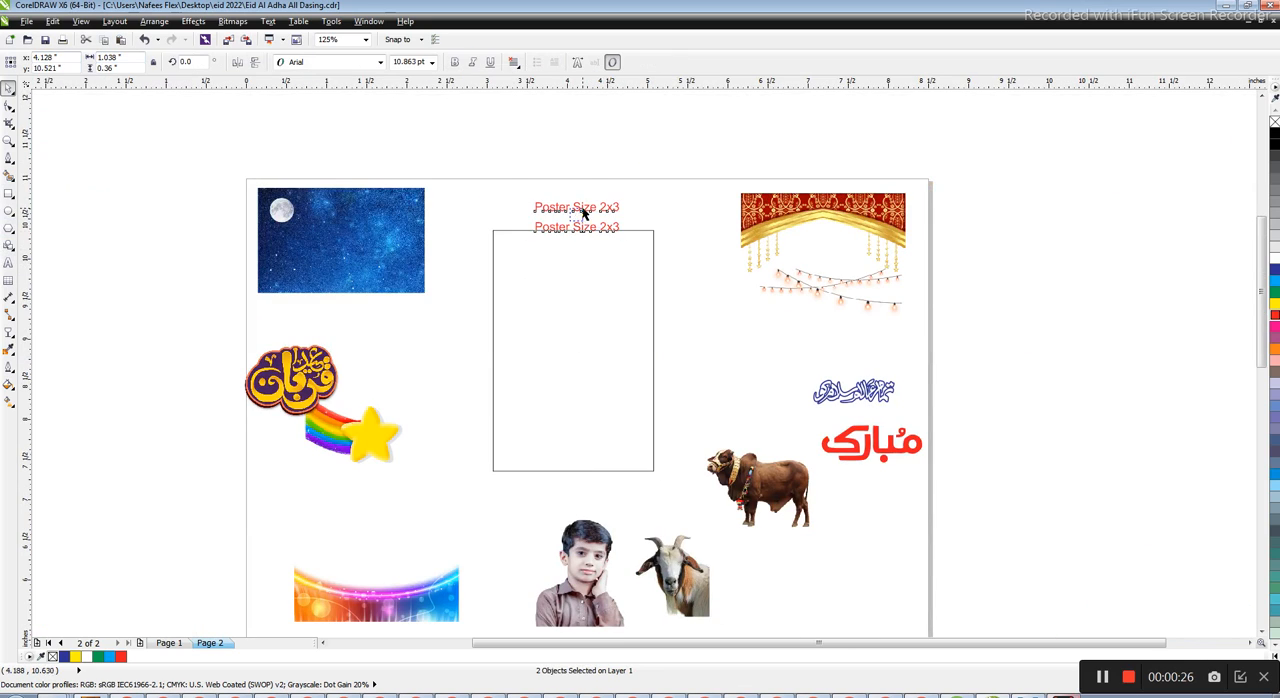
click(583, 206)
drag(583, 206, 588, 187)
drag(572, 227, 595, 204)
key(ctrl+z)
key(ctrl+z)
drag(627, 201, 592, 203)
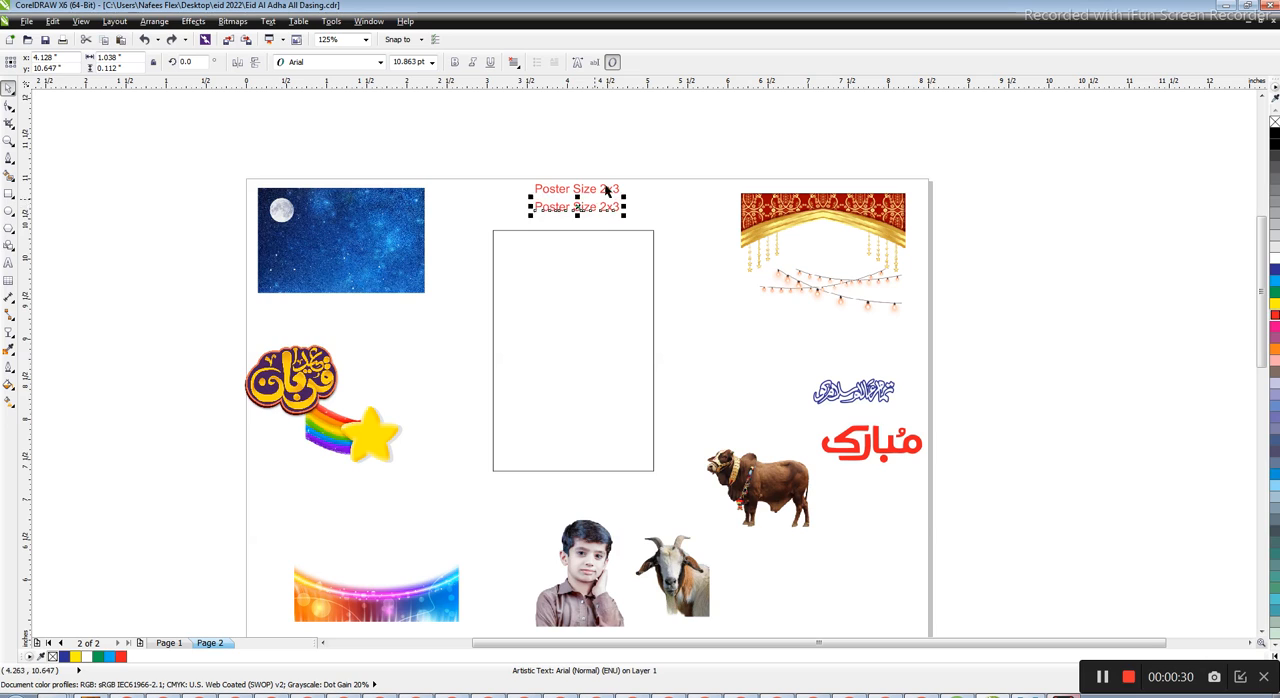
Nudge the poster rectangle up slightly towards the text lines
click(597, 284)
key(Up)
key(Up)
key(Up)
key(Up)
key(Up)
key(Up)
key(Up)
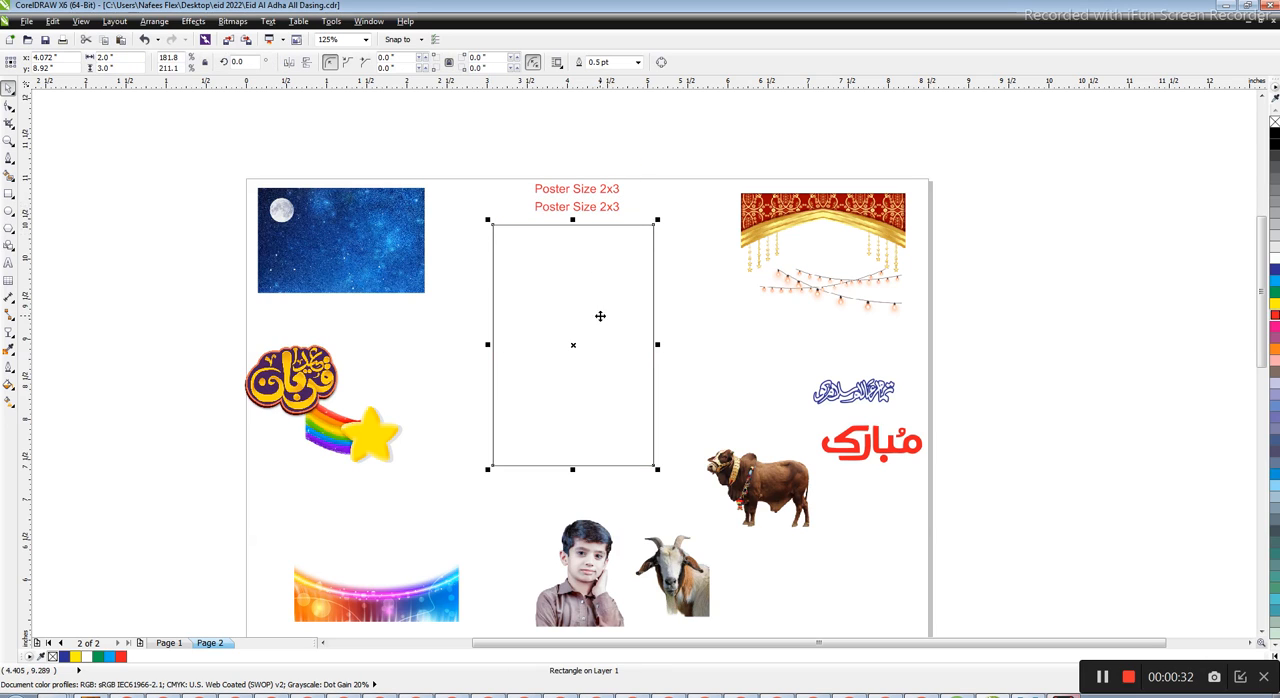
drag(554, 343, 548, 343)
key(ctrl+z)
Move the red and gold arch image from the page's upper right onto the poster rectangle
scroll(583, 357, down, 1)
scroll(543, 315, up, 1)
click(368, 222)
mouse_move(380, 562)
mouse_down()
mouse_move(374, 520)
mouse_move(296, 534)
mouse_move(385, 560)
mouse_up()
drag(768, 169, 503, 231)
scroll(573, 205, up, 1)
drag(431, 207, 458, 179)
key(ctrl+z)
click(605, 297)
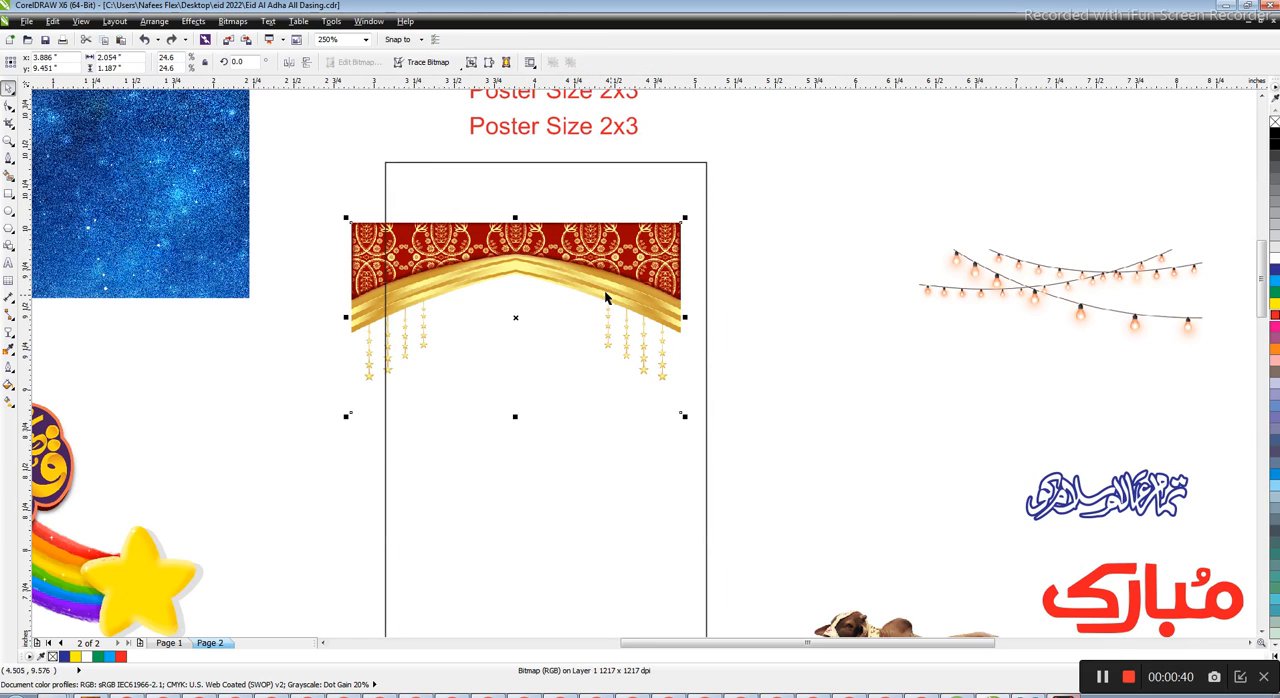
Align the arch image with the poster's top edge and centre it horizontally on the rectangle
scroll(534, 197, up, 1)
scroll(590, 372, down, 1)
drag(551, 358, 576, 292)
drag(580, 291, 584, 291)
drag(581, 291, 574, 293)
shift+click(609, 557)
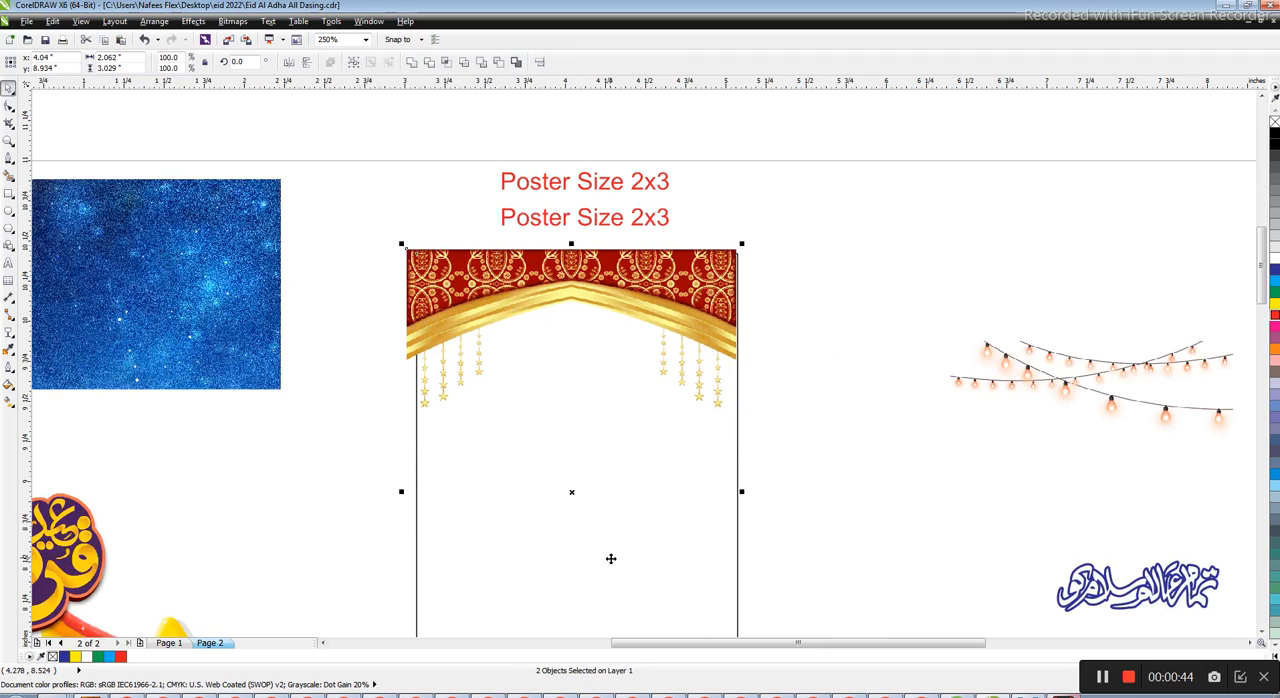
key(c)
key(Escape)
PowerClip the arch image inside the poster rectangle
click(593, 326)
key(alt+c)
key(w)
key(p)
click(584, 528)
key(Escape)
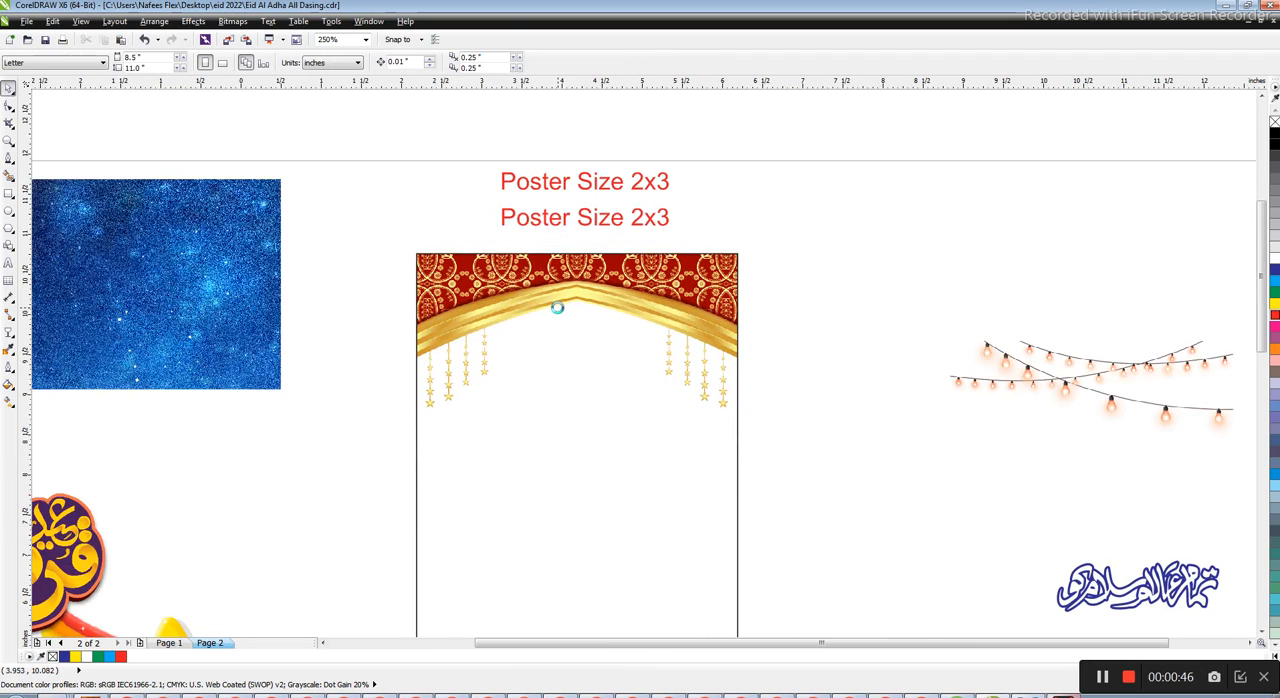
Move the colourful light-wave image over the poster's bottom edge and centre it horizontally on the rectangle
scroll(558, 308, down, 1)
scroll(409, 346, down, 1)
scroll(394, 434, up, 1)
drag(404, 557, 611, 450)
scroll(600, 418, up, 1)
shift+click(612, 264)
key(c)
key(Escape)
click(573, 453)
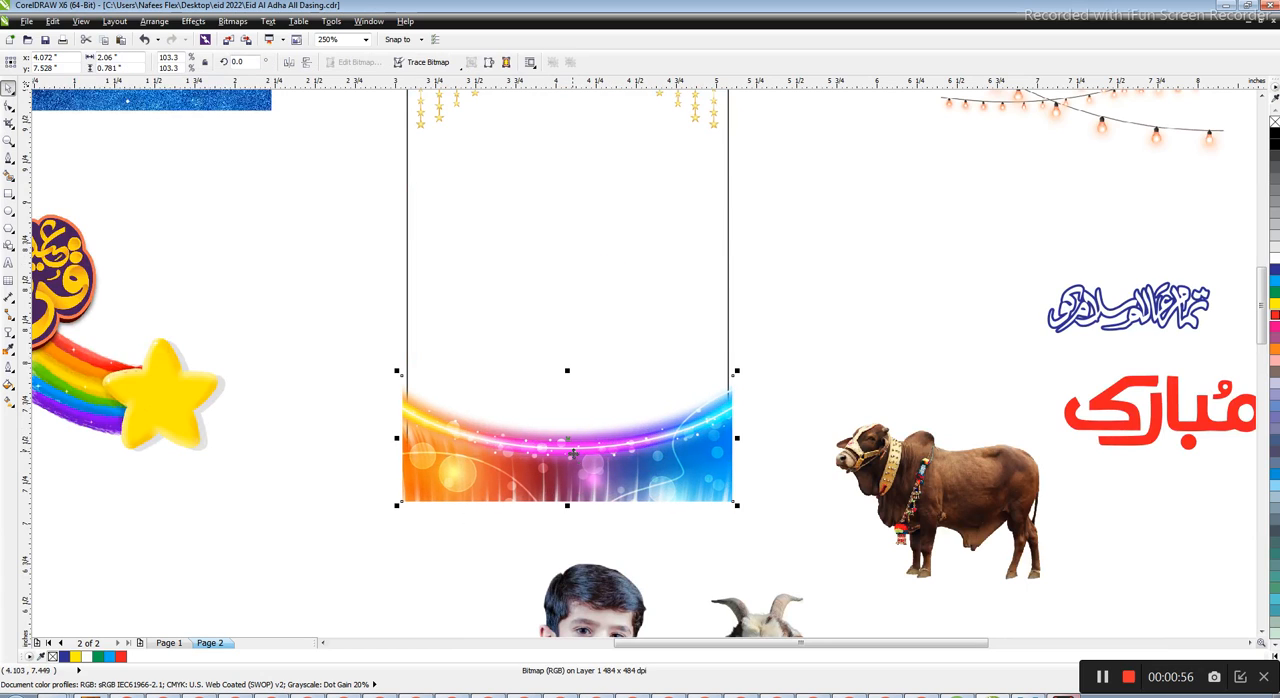
click(586, 266)
key(ctrl+z)
click(674, 488)
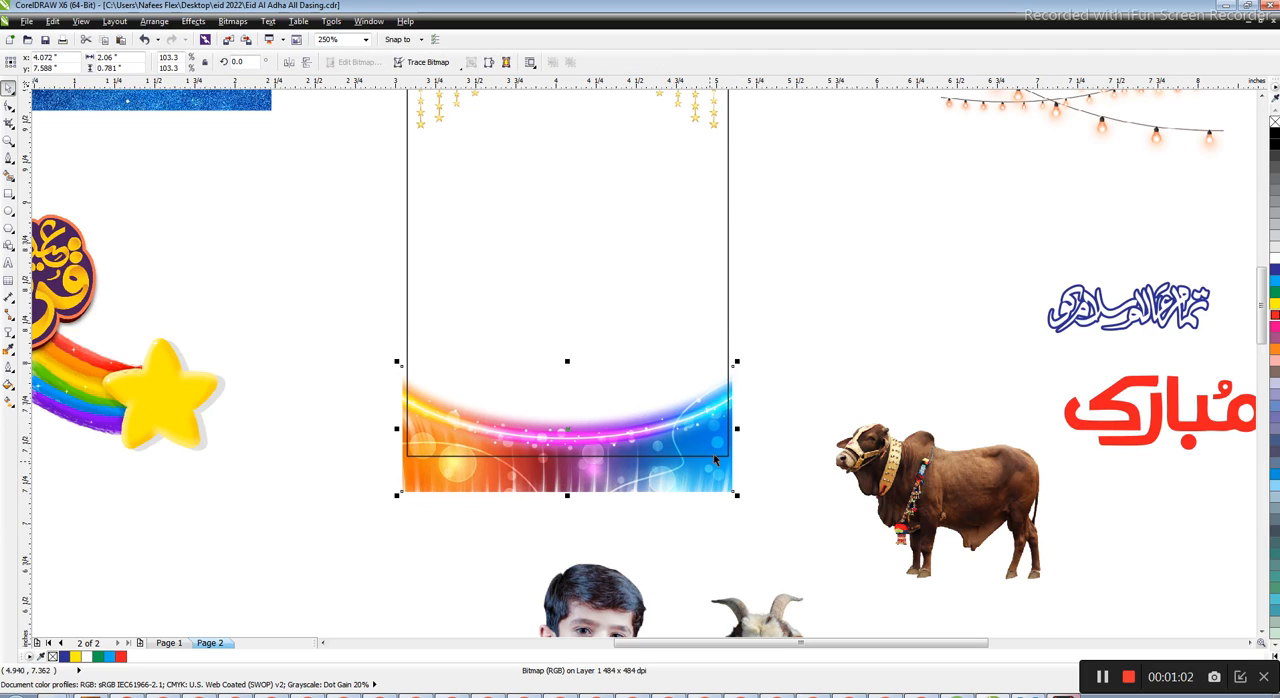
Draw a rectangle about 2.42 by 0.44 inches along the poster's bottom edge and trim the light wave's lower overhang with it
scroll(530, 499, up, 2)
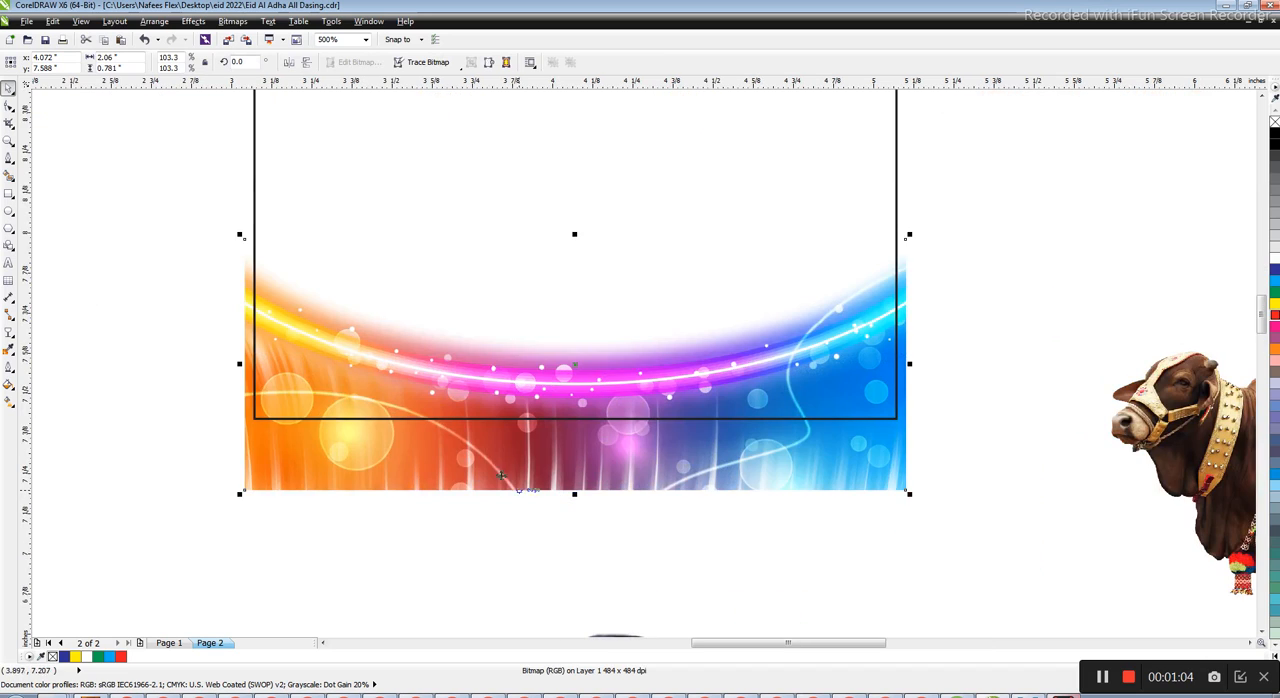
key(F6)
drag(206, 410, 986, 552)
key(Down)
key(Down)
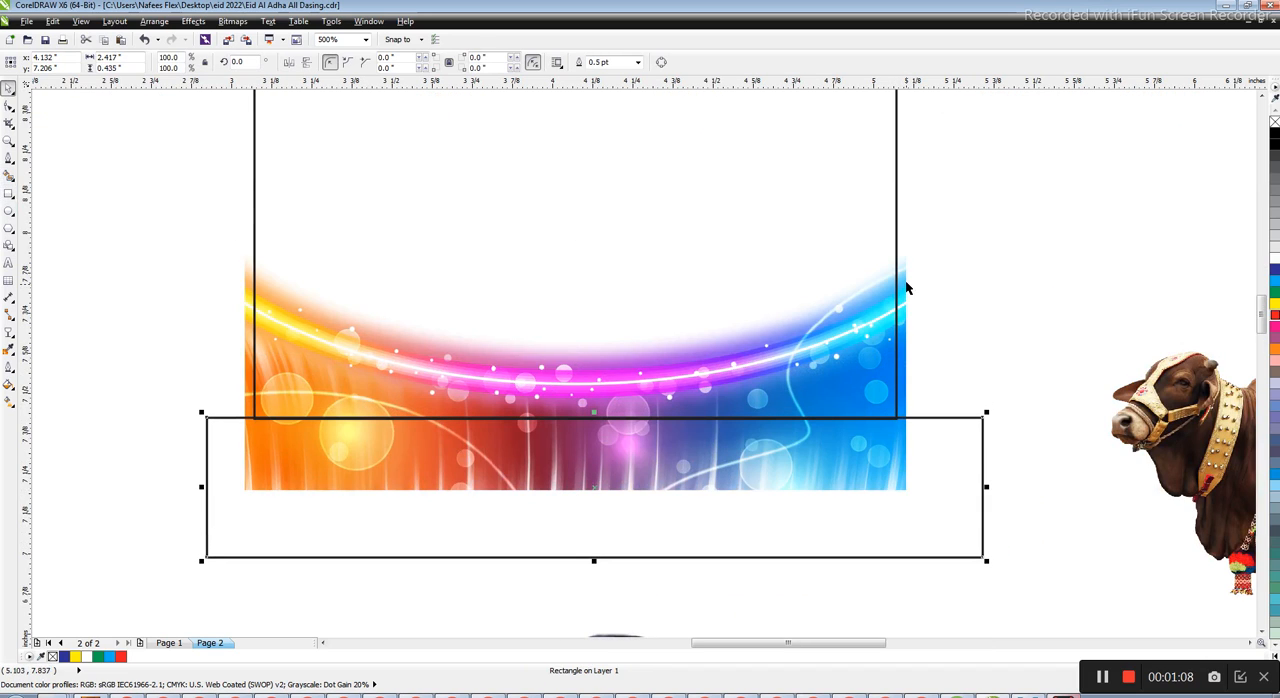
shift+click(905, 270)
click(429, 62)
key(Escape)
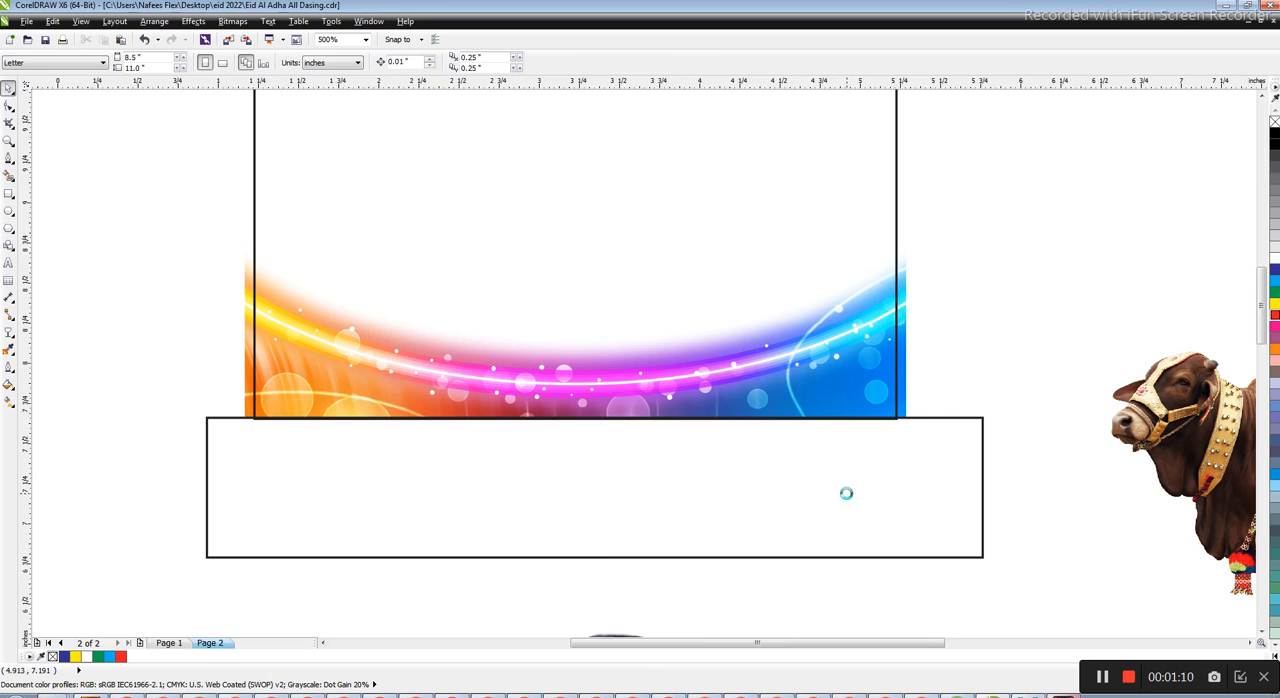
Move the trimming rectangle to the poster's left side and narrow it to about 0.86 inches
scroll(846, 491, down, 1)
drag(898, 498, 531, 435)
scroll(580, 443, up, 1)
drag(358, 376, 388, 279)
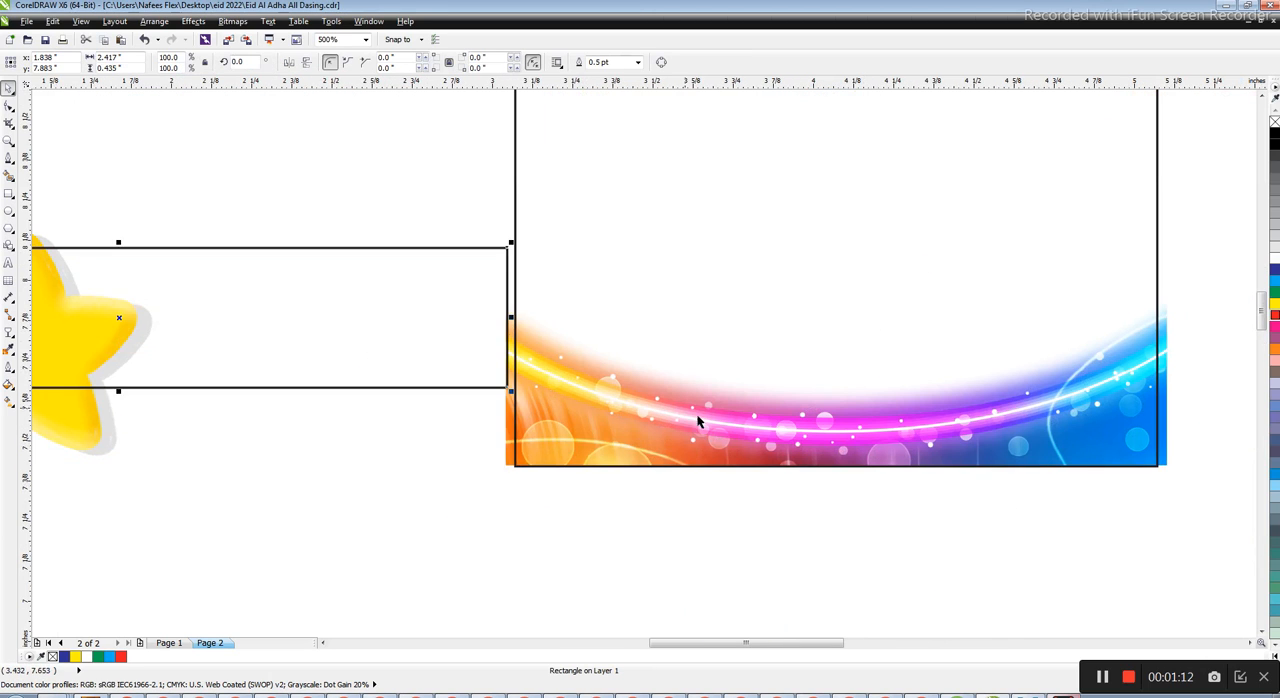
scroll(697, 420, down, 1)
drag(222, 368, 459, 373)
scroll(472, 392, up, 1)
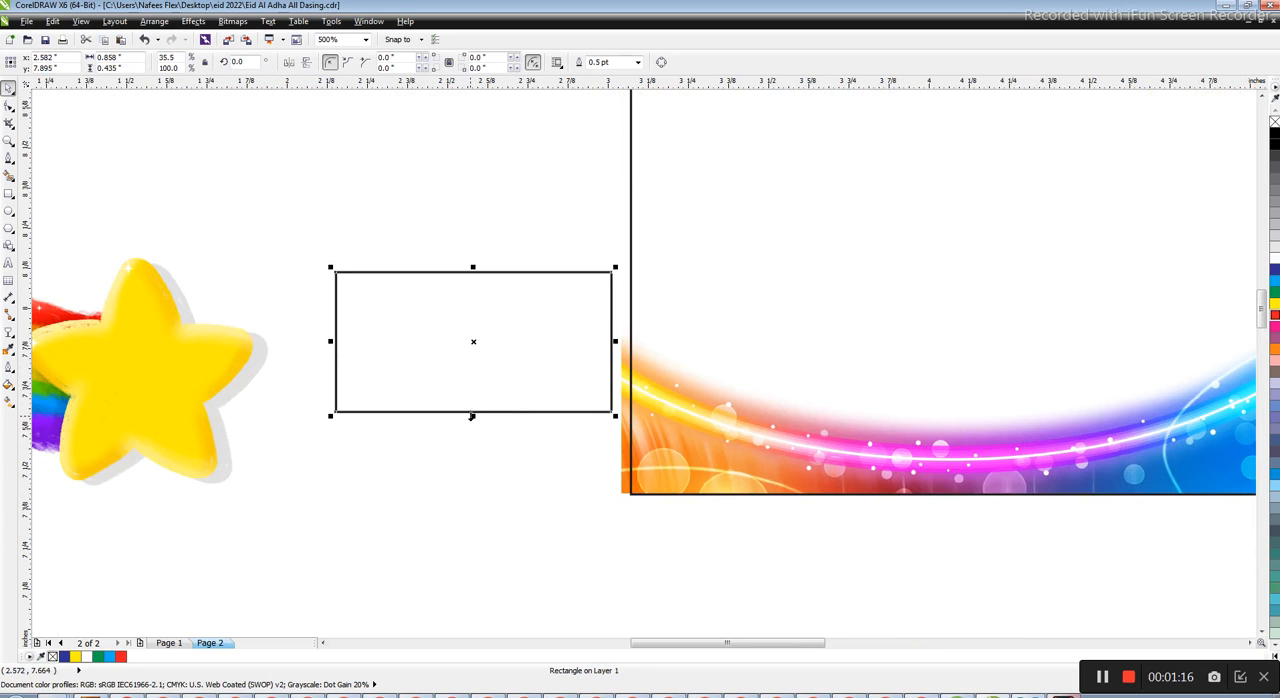
Heighten the trimming rectangle to about 0.89 inches, fit it to the poster's left edge and trim the wave's left overhang
drag(472, 416, 474, 482)
scroll(590, 344, up, 1)
mouse_move(551, 375)
mouse_down()
mouse_move(537, 369)
mouse_move(550, 360)
mouse_up()
scroll(814, 343, down, 2)
scroll(820, 345, up, 1)
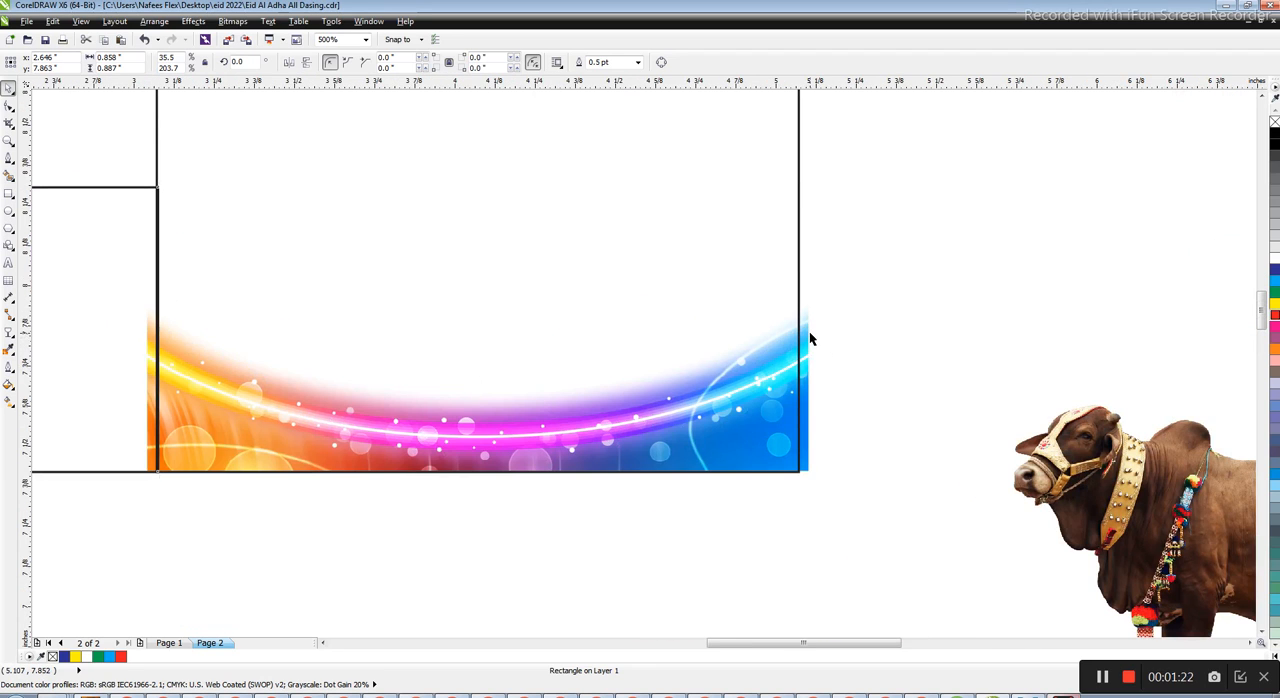
shift+click(808, 325)
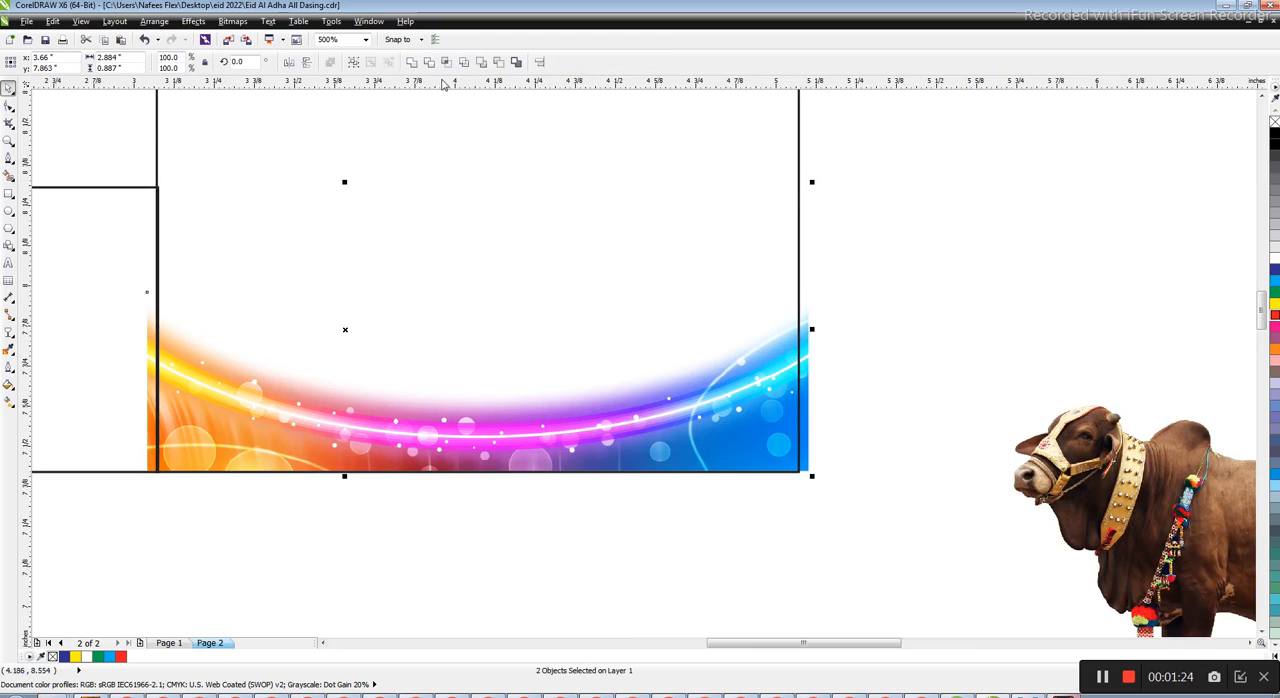
click(433, 62)
Move the trimming rectangle across so it lies flush against the poster's right edge, over the wave's overhang
scroll(528, 289, down, 1)
drag(275, 308, 673, 330)
scroll(706, 302, up, 1)
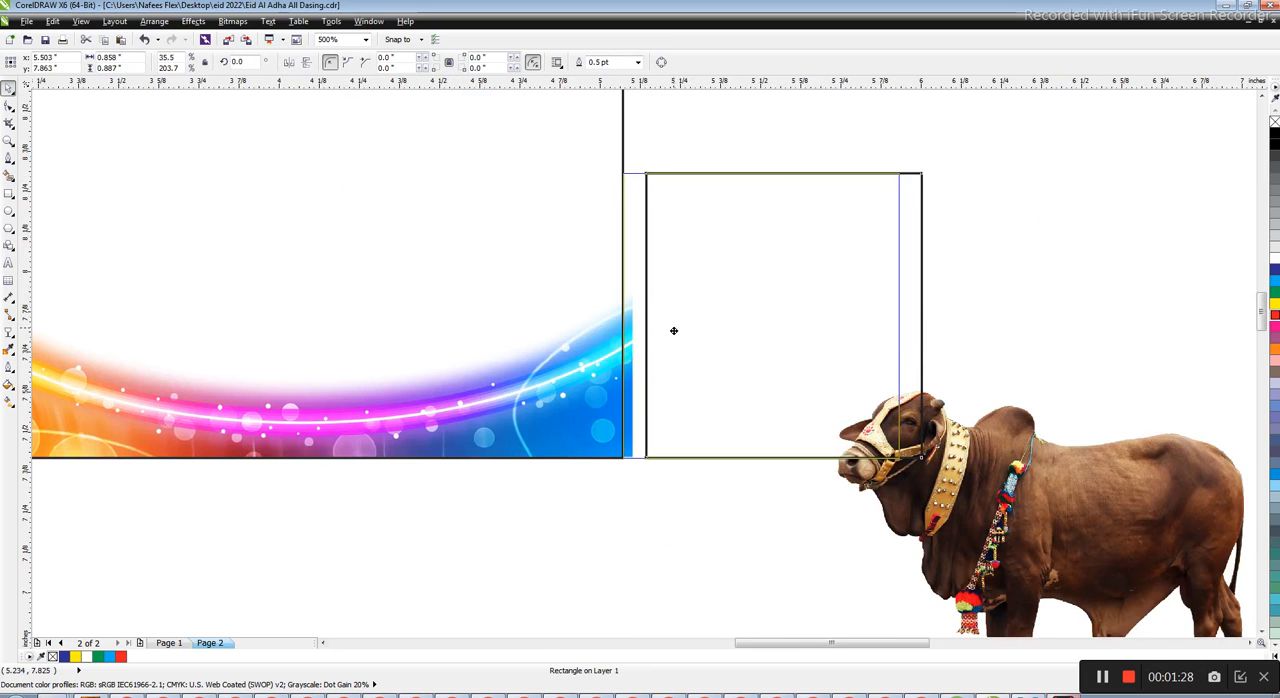
scroll(694, 370, down, 1)
shift+click(452, 385)
drag(452, 385, 443, 359)
key(ctrl+z)
Trim the light wave's right overhang with the rectangle, then delete that rectangle
drag(871, 189, 218, 497)
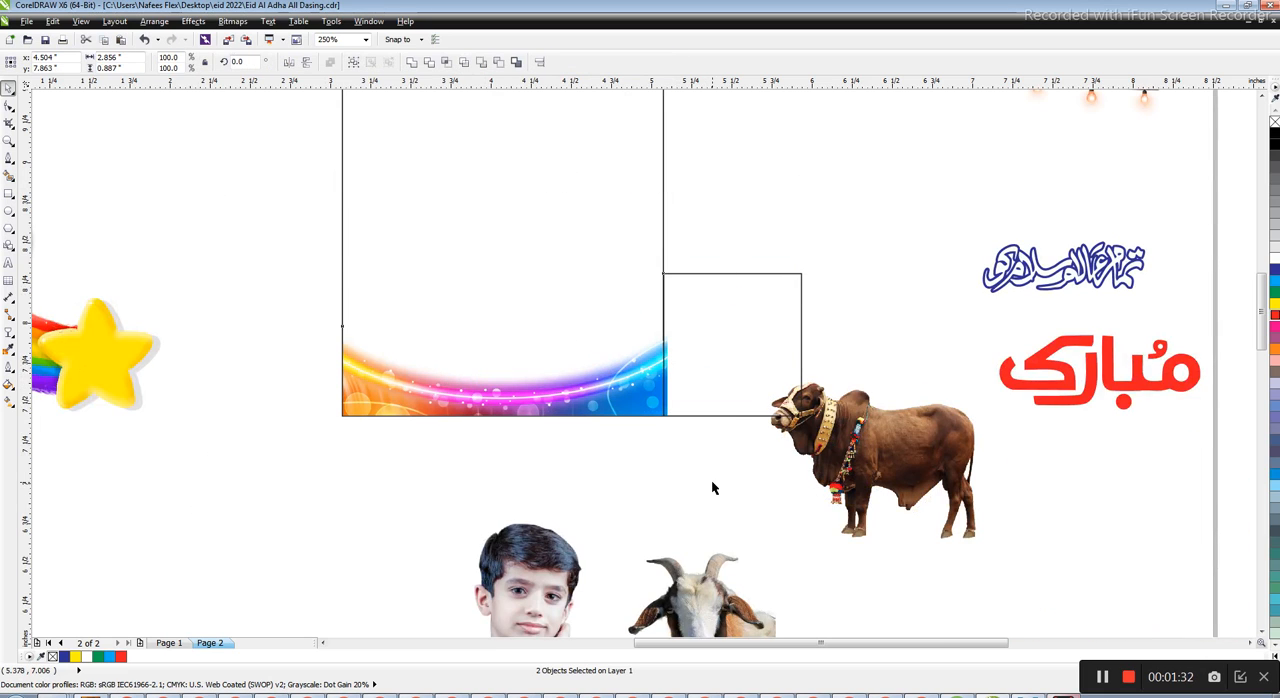
click(656, 503)
scroll(645, 375, up, 1)
drag(799, 344, 843, 337)
key(ctrl+z)
shift+click(651, 382)
click(429, 62)
drag(823, 292, 862, 260)
key(Delete)
scroll(674, 408, down, 2)
scroll(576, 378, up, 1)
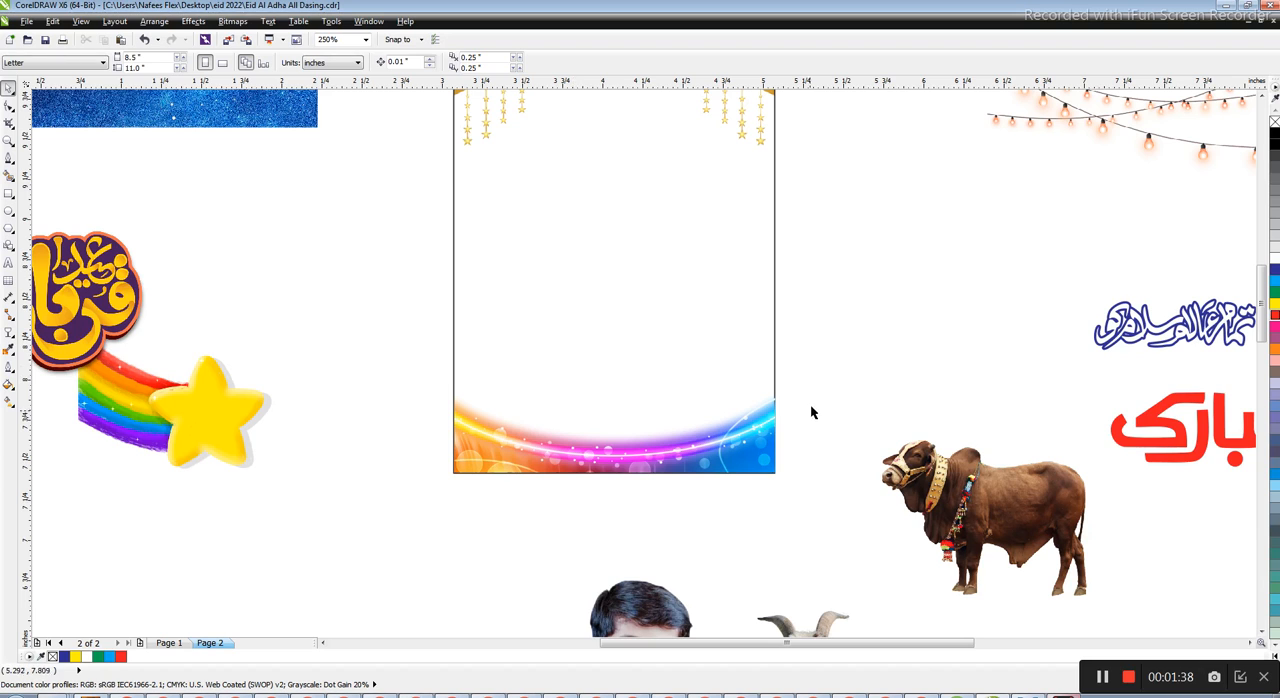
Move the boy's photo away from the goat to the poster's lower left
click(728, 448)
click(758, 504)
scroll(722, 475, down, 1)
drag(716, 568, 402, 502)
scroll(705, 385, up, 1)
scroll(602, 333, down, 1)
drag(488, 435, 497, 543)
click(605, 525)
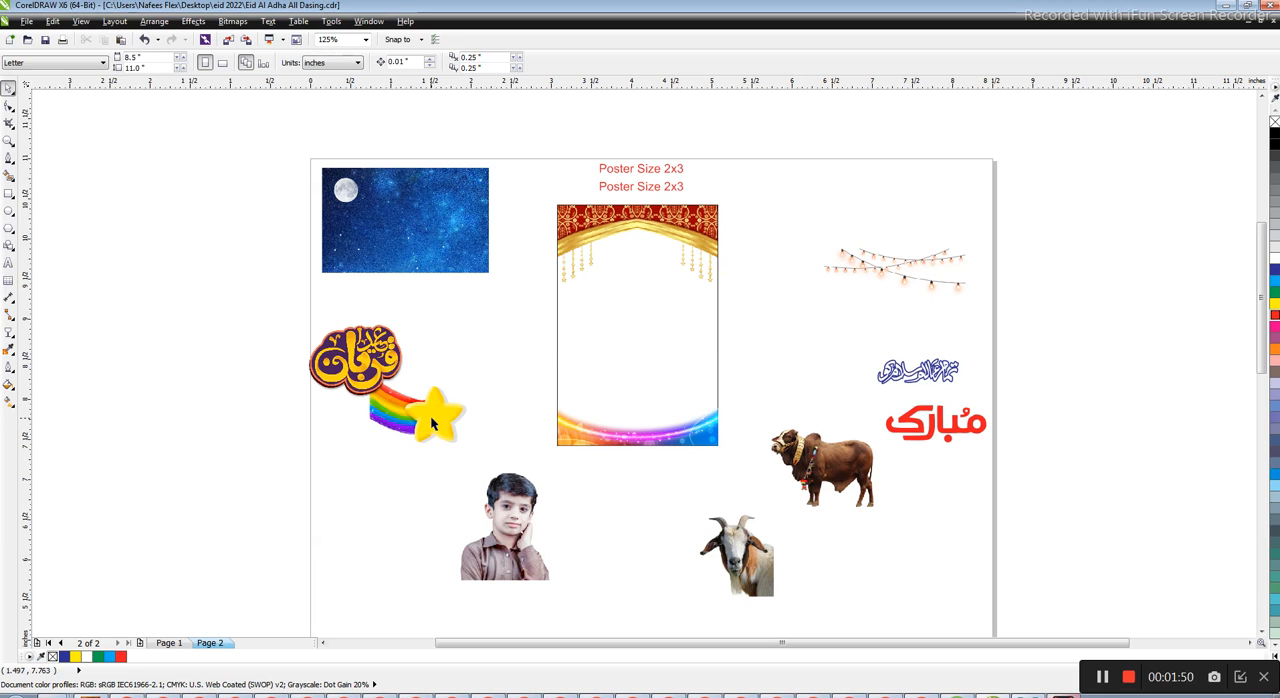
Place the rainbow star against the poster's left edge below the arch and mirror a copy to the right edge
drag(430, 415, 590, 283)
scroll(620, 313, up, 1)
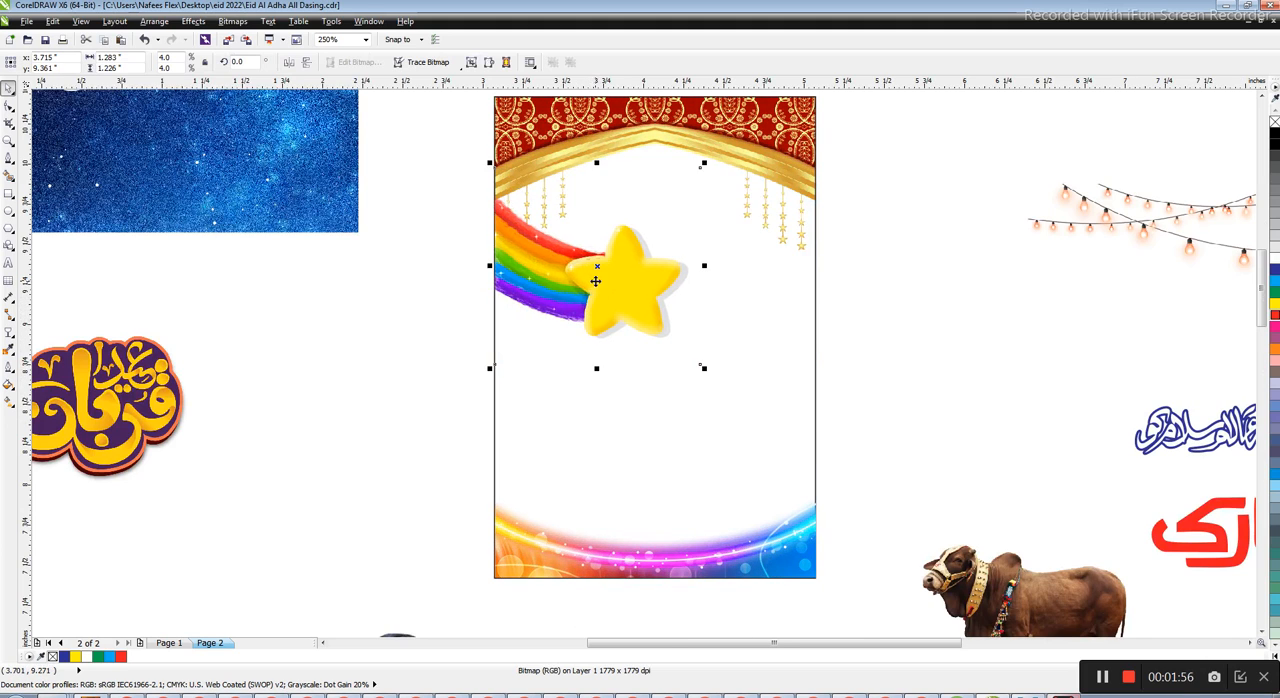
scroll(594, 230, up, 1)
scroll(445, 352, down, 1)
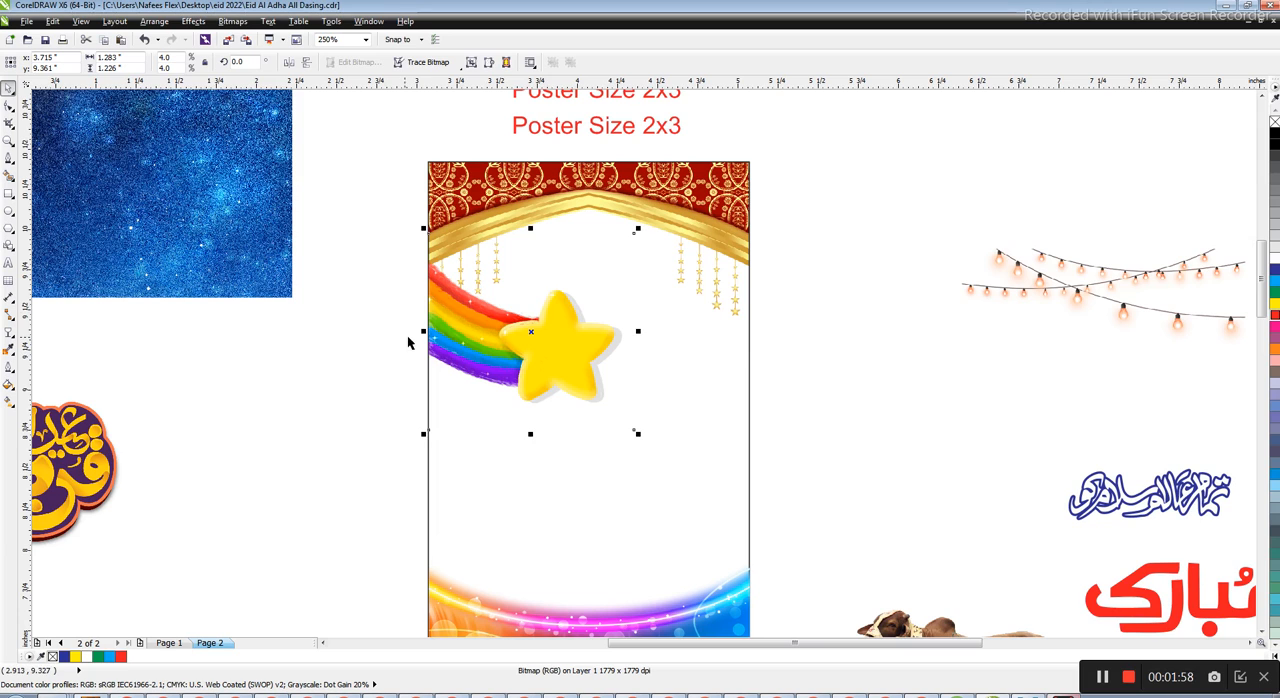
drag(421, 331, 610, 320)
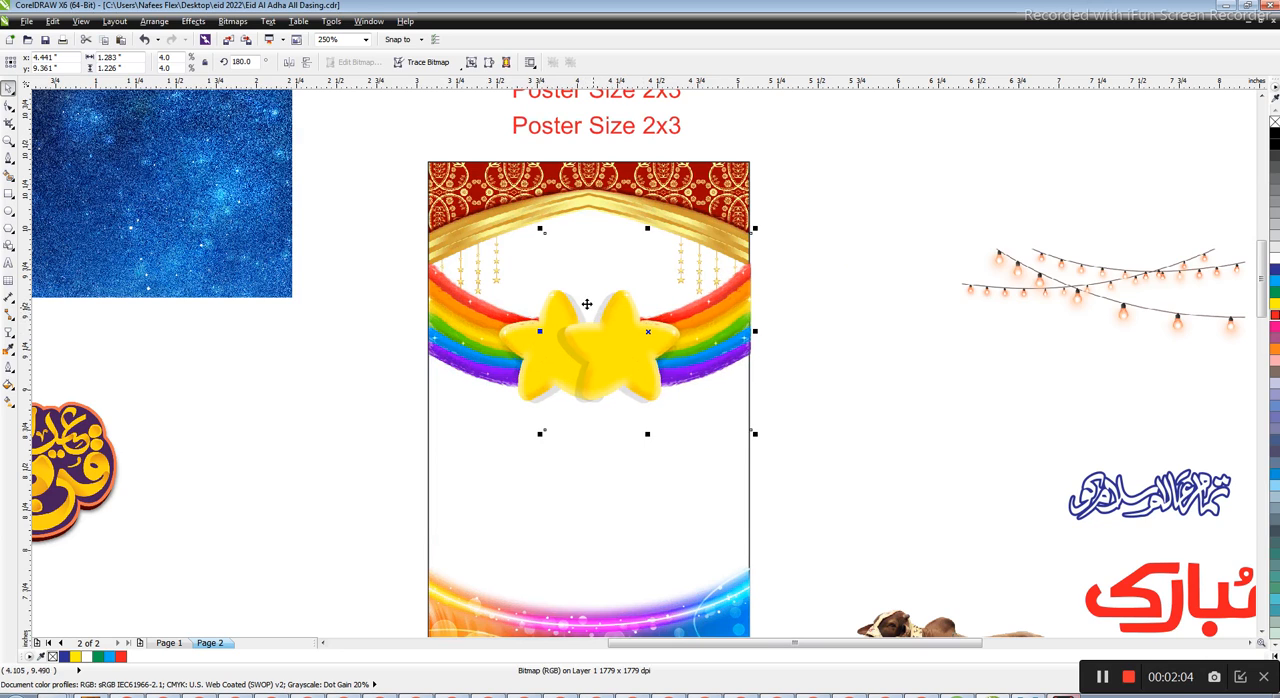
scroll(600, 330, up, 2)
scroll(604, 330, down, 5)
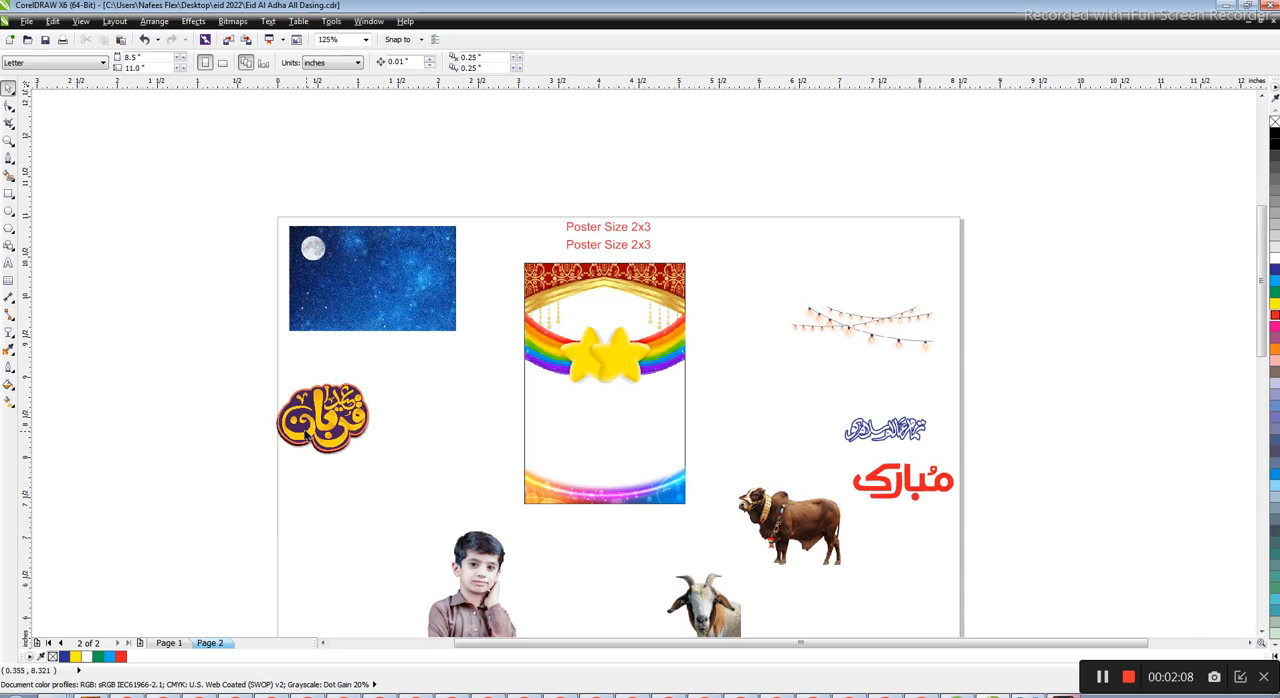
Place the yellow and purple Eid calligraphy over the two stars and bring it to the front
scroll(634, 276, up, 2)
drag(155, 529, 623, 409)
key(shift+Page_Up)
drag(678, 343, 684, 334)
scroll(650, 330, down, 2)
scroll(619, 401, up, 2)
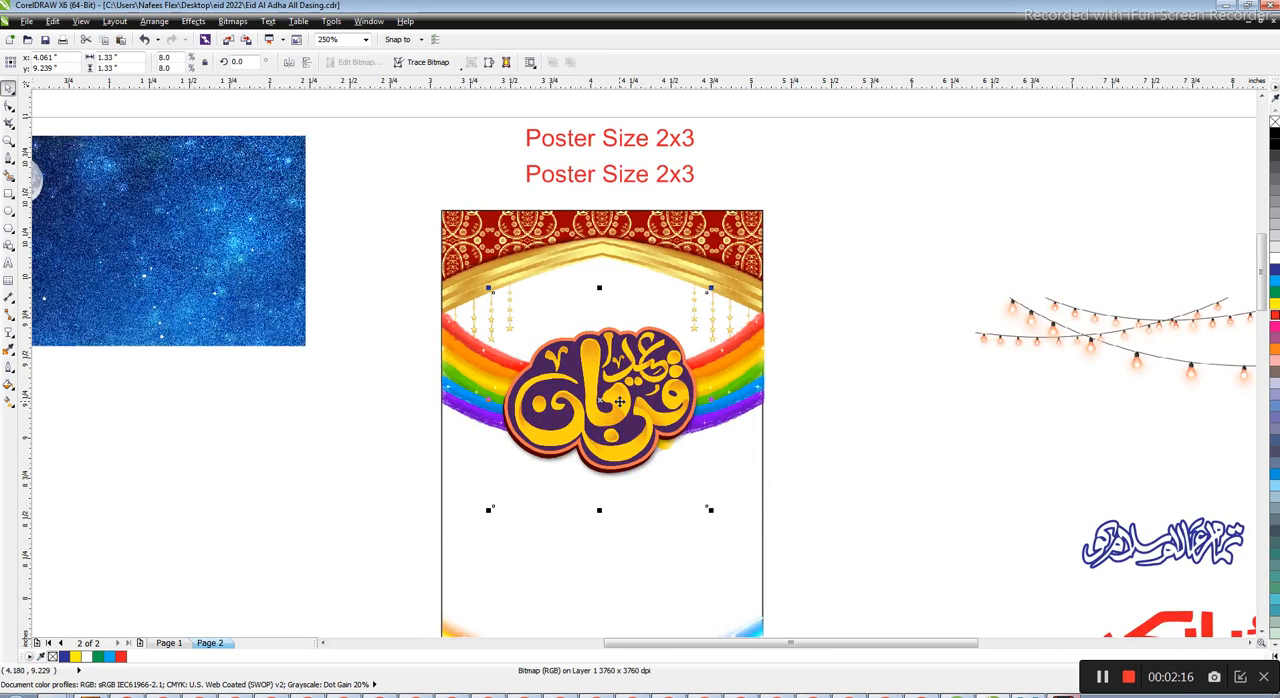
Place the night-sky image behind the poster artwork and scale it to about 1.98 inches wide
scroll(619, 401, down, 2)
drag(411, 337, 642, 343)
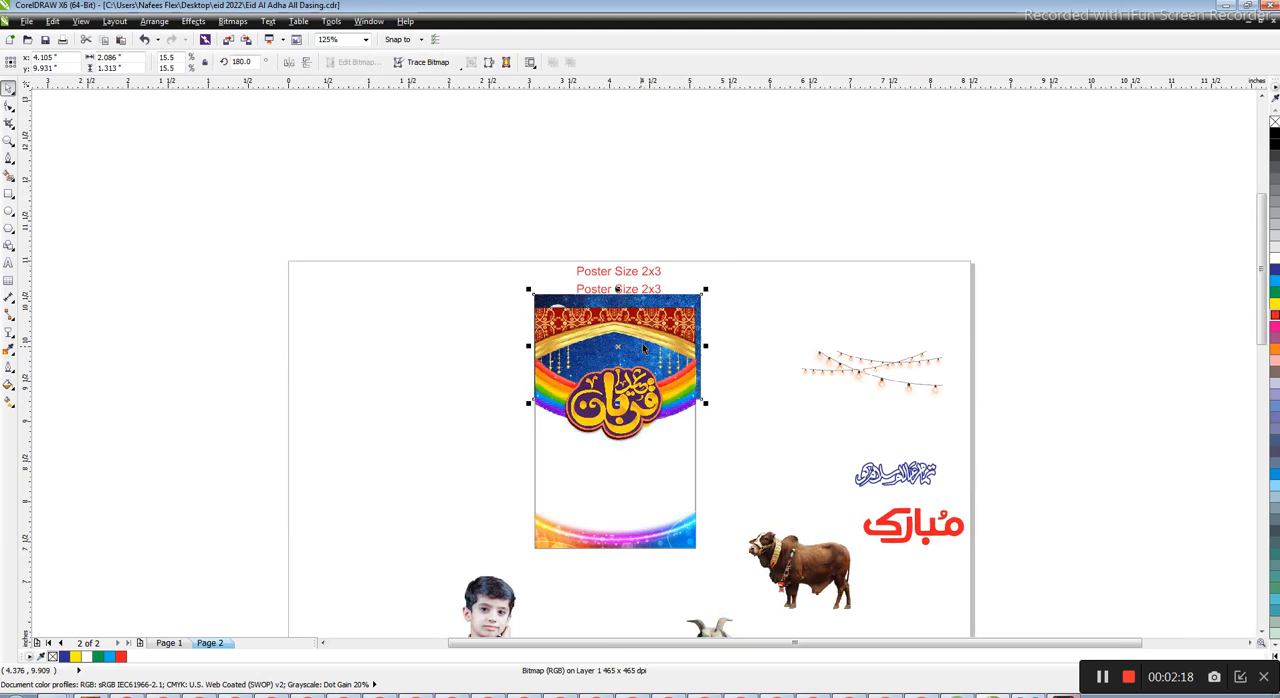
scroll(640, 338, up, 2)
drag(761, 246, 698, 287)
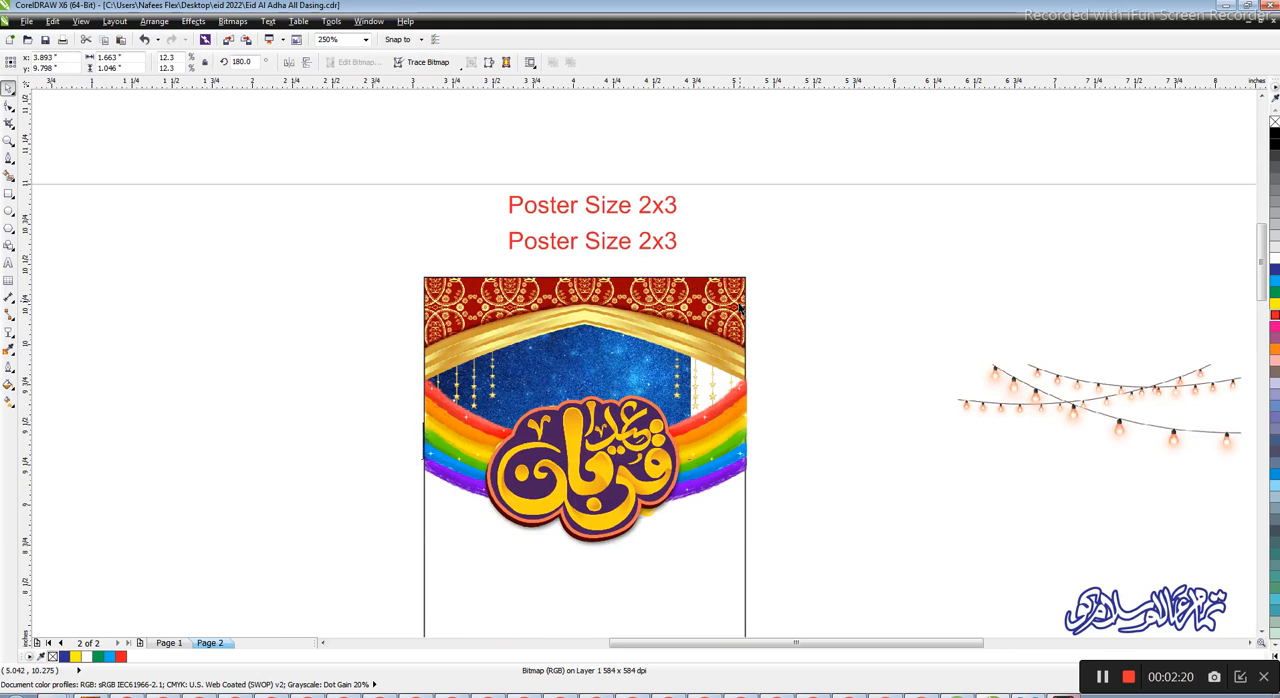
drag(698, 464, 742, 492)
drag(741, 288, 748, 275)
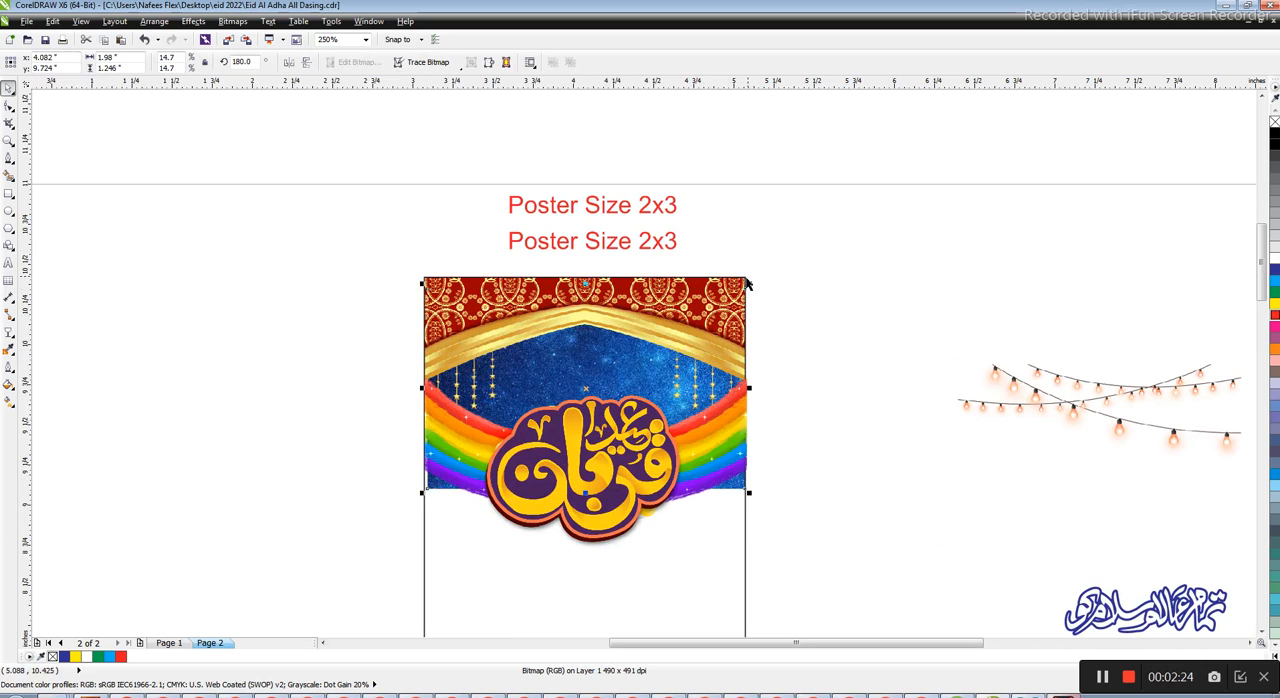
Nudge the night-sky image up until its top meets the poster's top edge
key(Up)
key(Up)
key(Up)
key(Up)
key(Up)
key(Up)
key(Up)
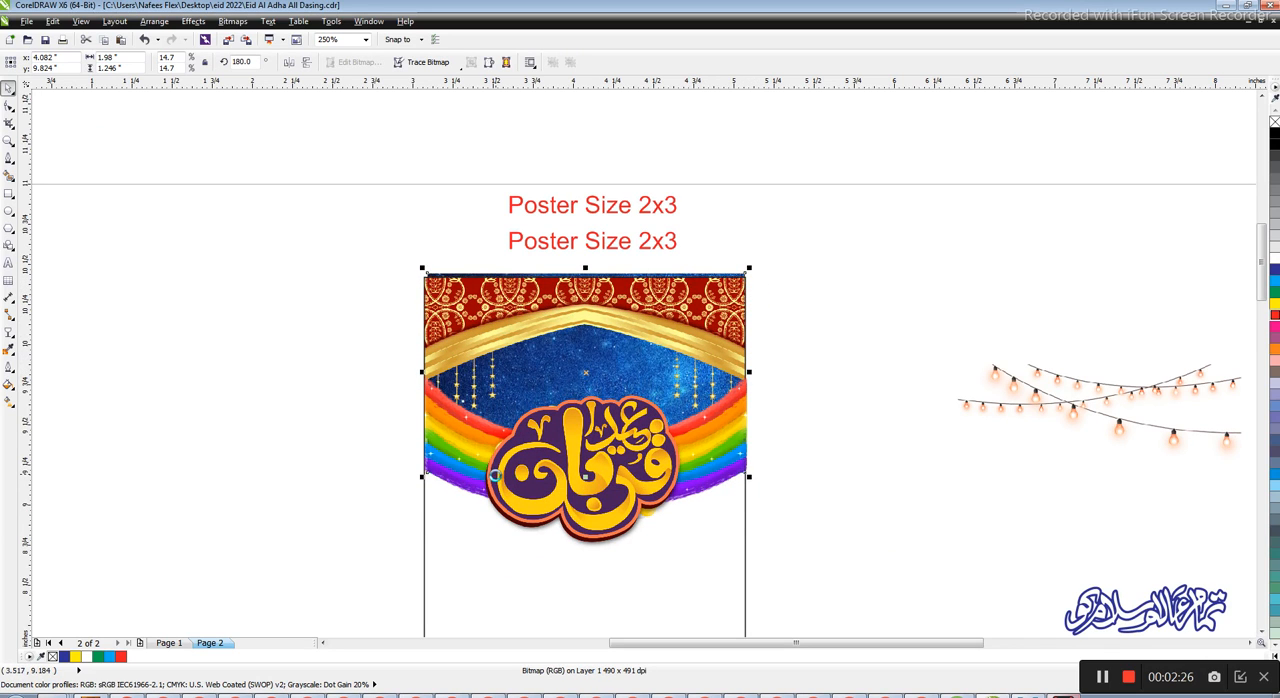
key(Up)
key(Down)
key(Down)
key(Down)
key(Down)
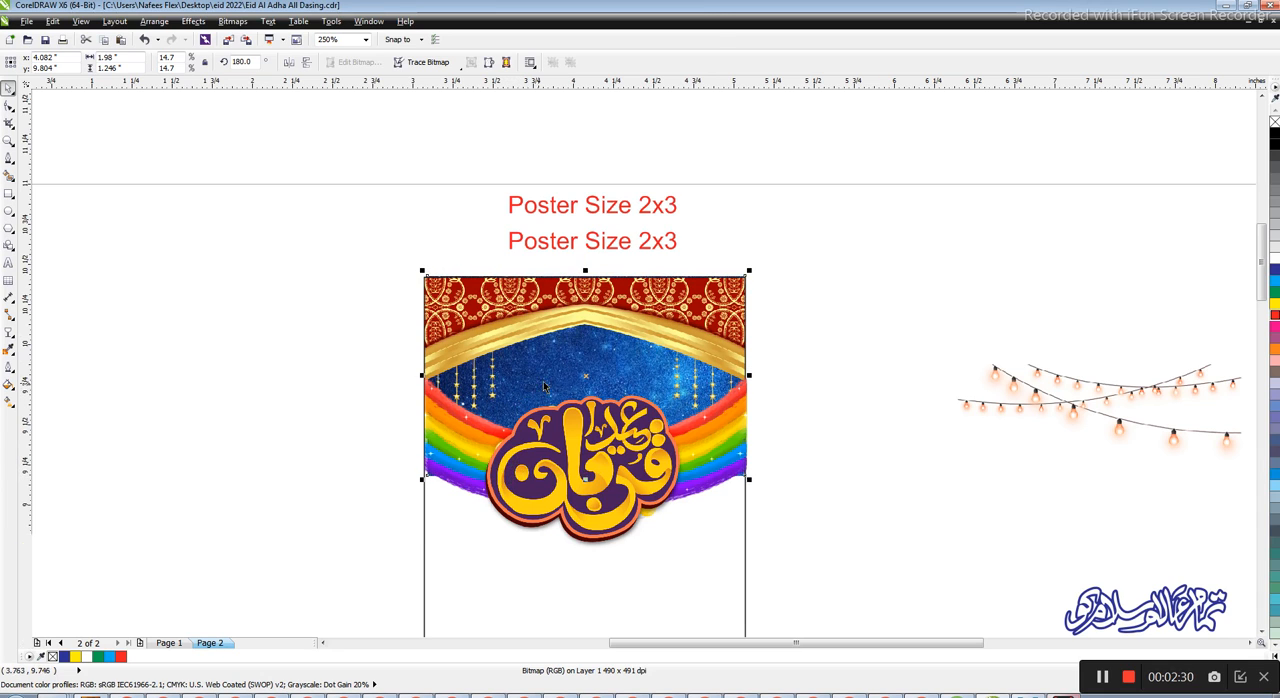
Lower the night-sky image so its moon shows beneath the gold arch, and scale it to about 2.02 inches wide
drag(592, 378, 590, 420)
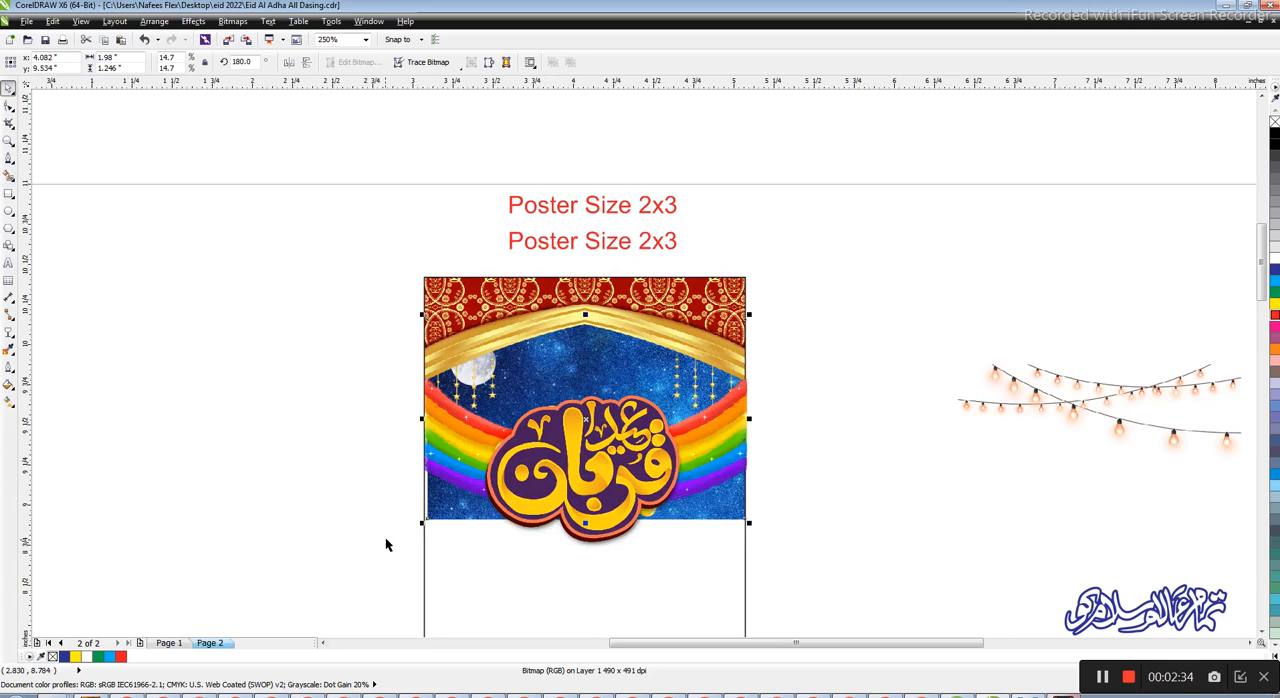
drag(422, 524, 423, 522)
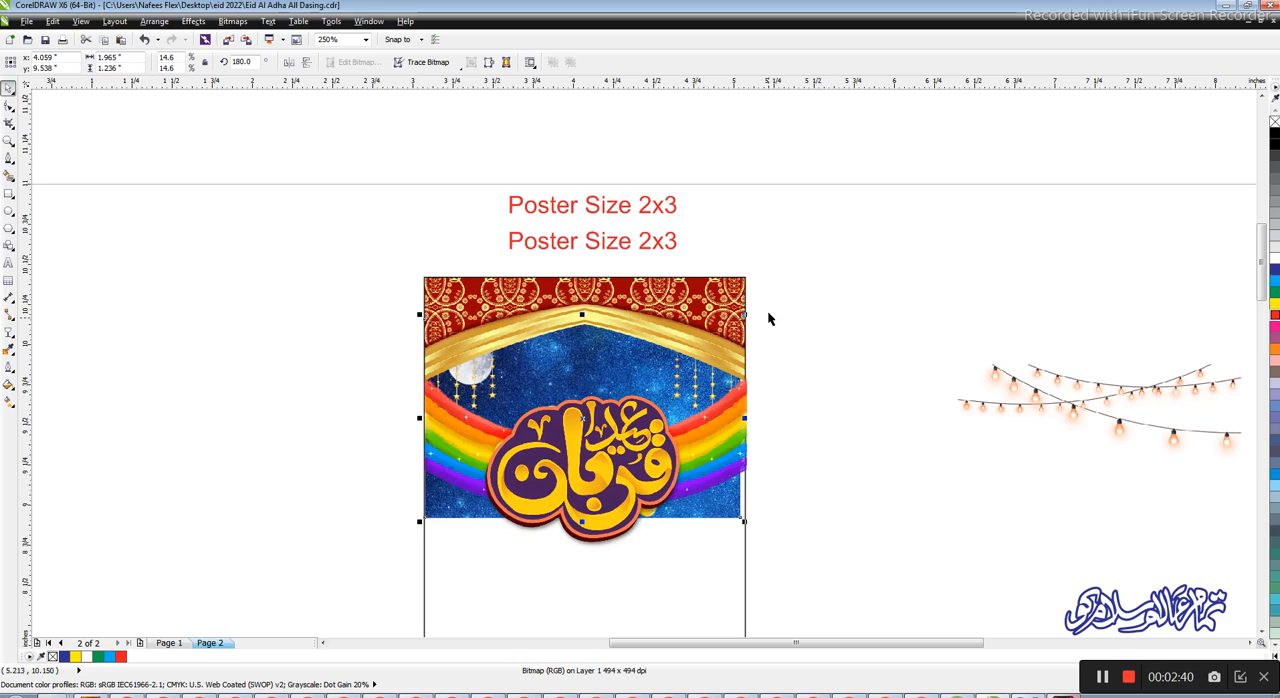
drag(746, 315, 752, 309)
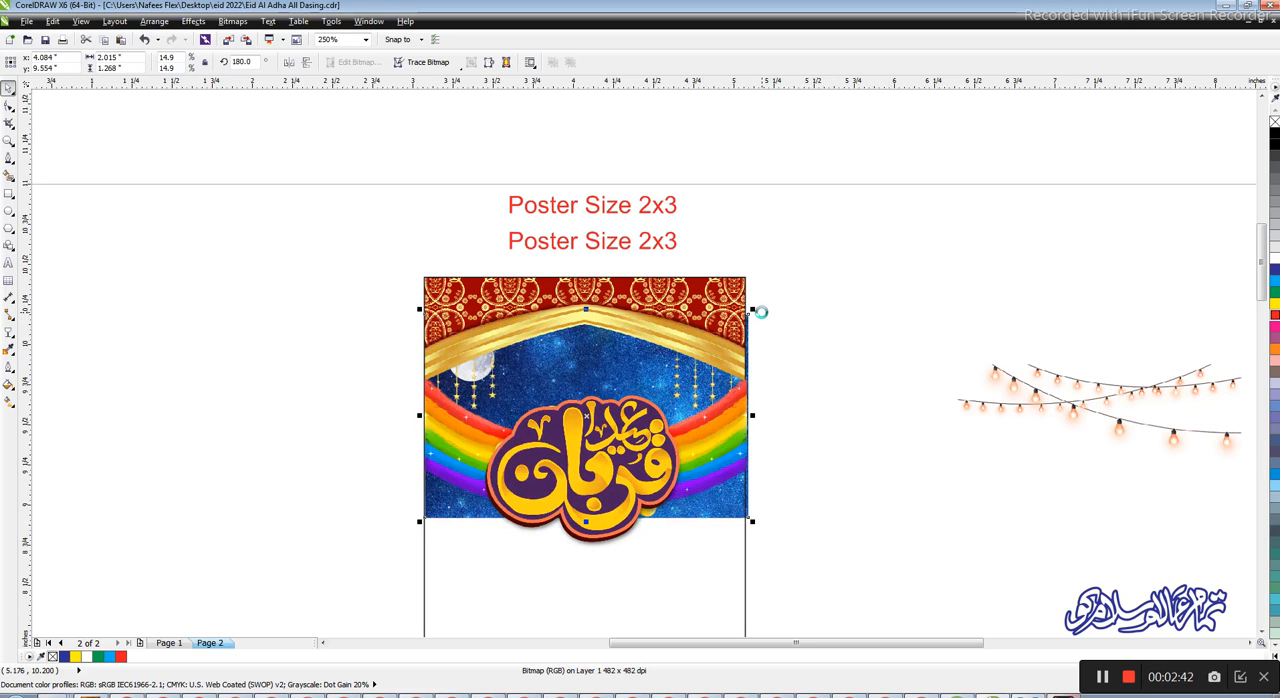
Shorten the night-sky image by raising its bottom nodes until its lower edge hides behind the rainbows and the Eid calligraphy
click(9, 108)
scroll(280, 460, up, 1)
drag(132, 411, 1104, 527)
drag(955, 475, 951, 358)
scroll(903, 486, down, 1)
scroll(937, 356, up, 1)
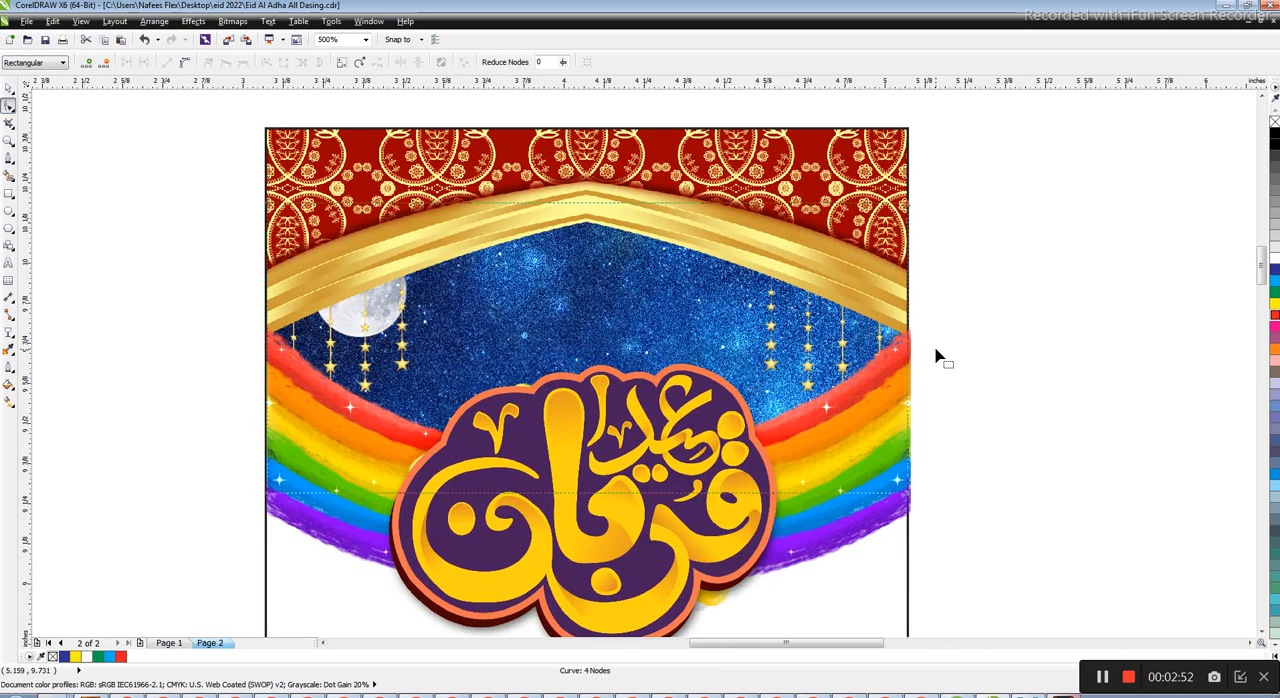
Shift the right rainbow inward until its outer end meets the poster's right edge
key(space)
scroll(915, 340, up, 2)
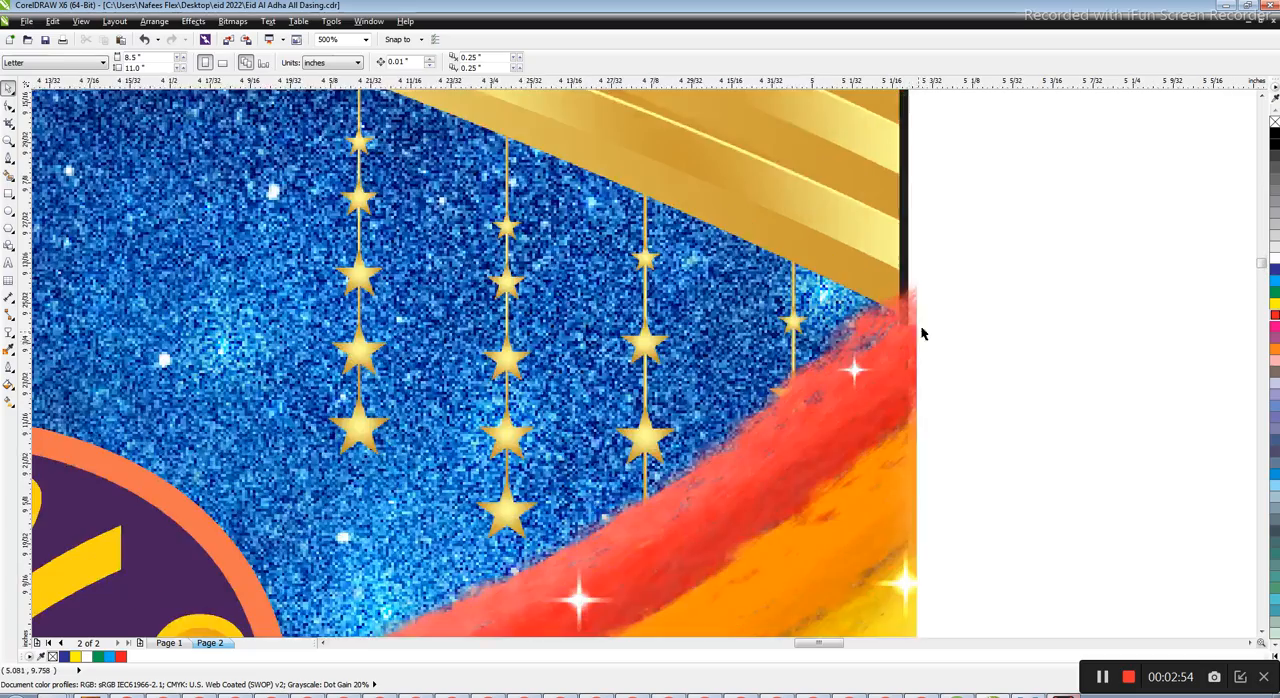
click(899, 336)
drag(915, 341, 875, 346)
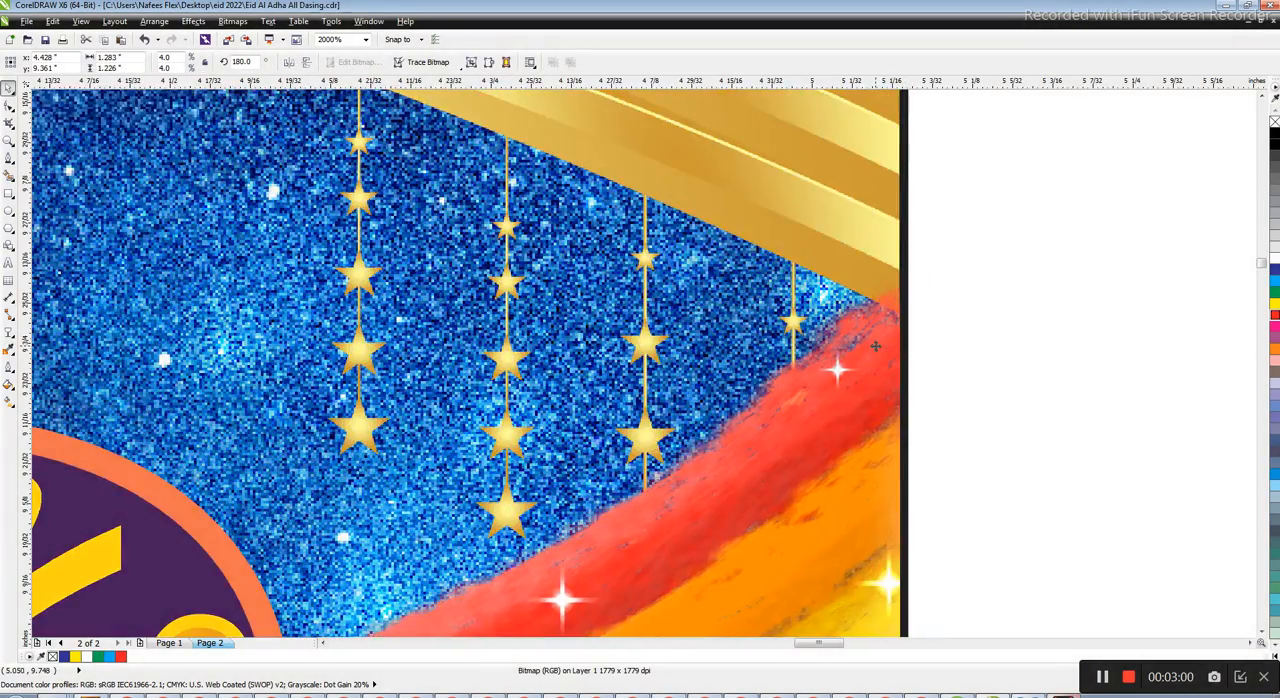
scroll(901, 322, down, 2)
click(983, 284)
scroll(603, 366, down, 1)
scroll(474, 382, up, 1)
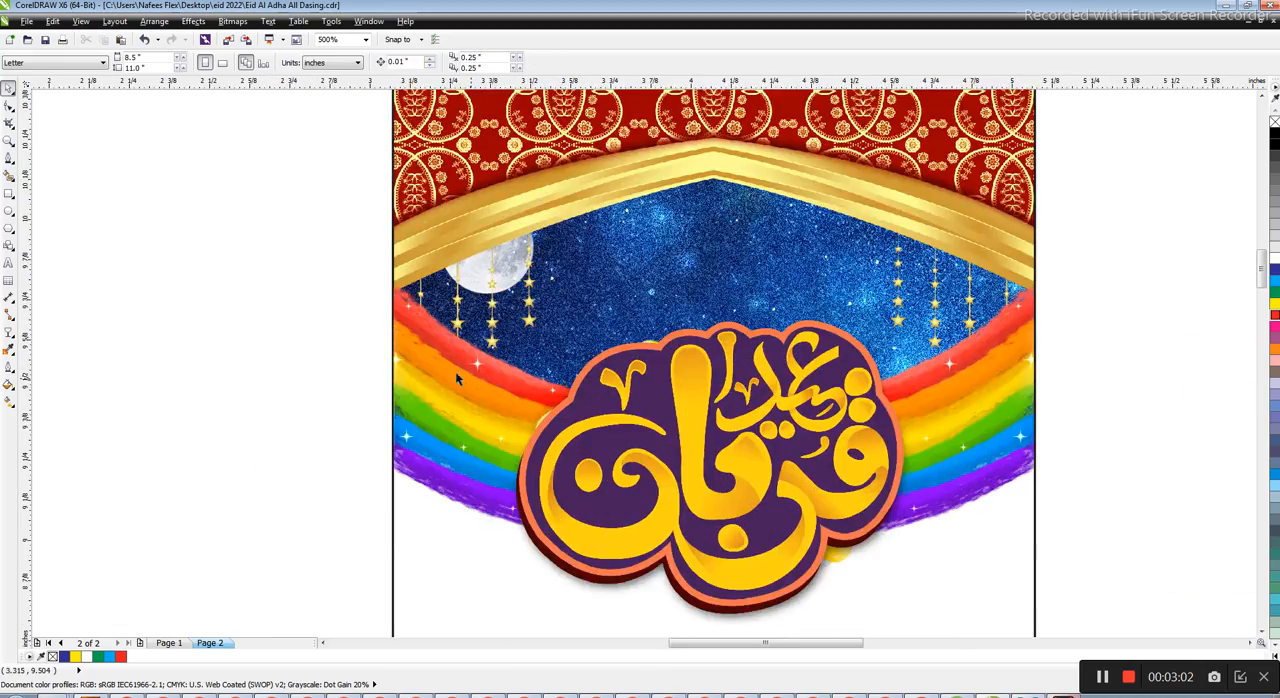
Check the left rainbow's fit against the poster's edge and review the arranged upper artwork
scroll(409, 336, up, 1)
click(409, 338)
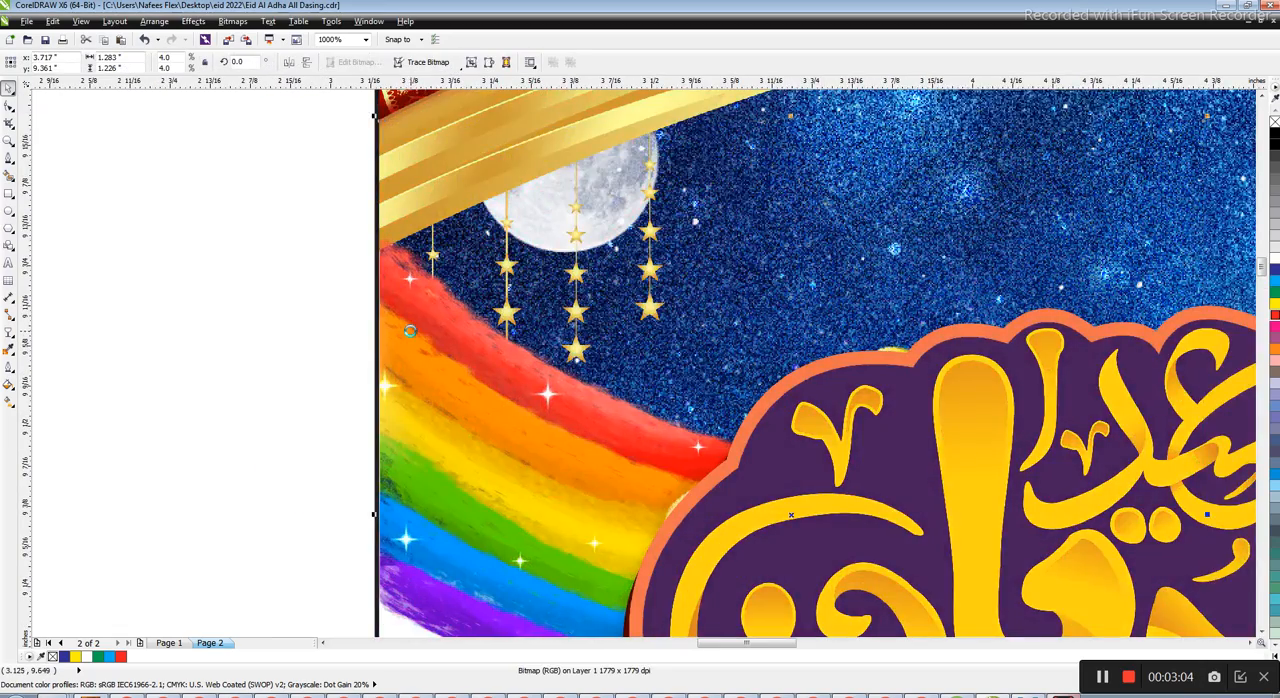
scroll(507, 319, down, 2)
key(Escape)
drag(948, 173, 337, 534)
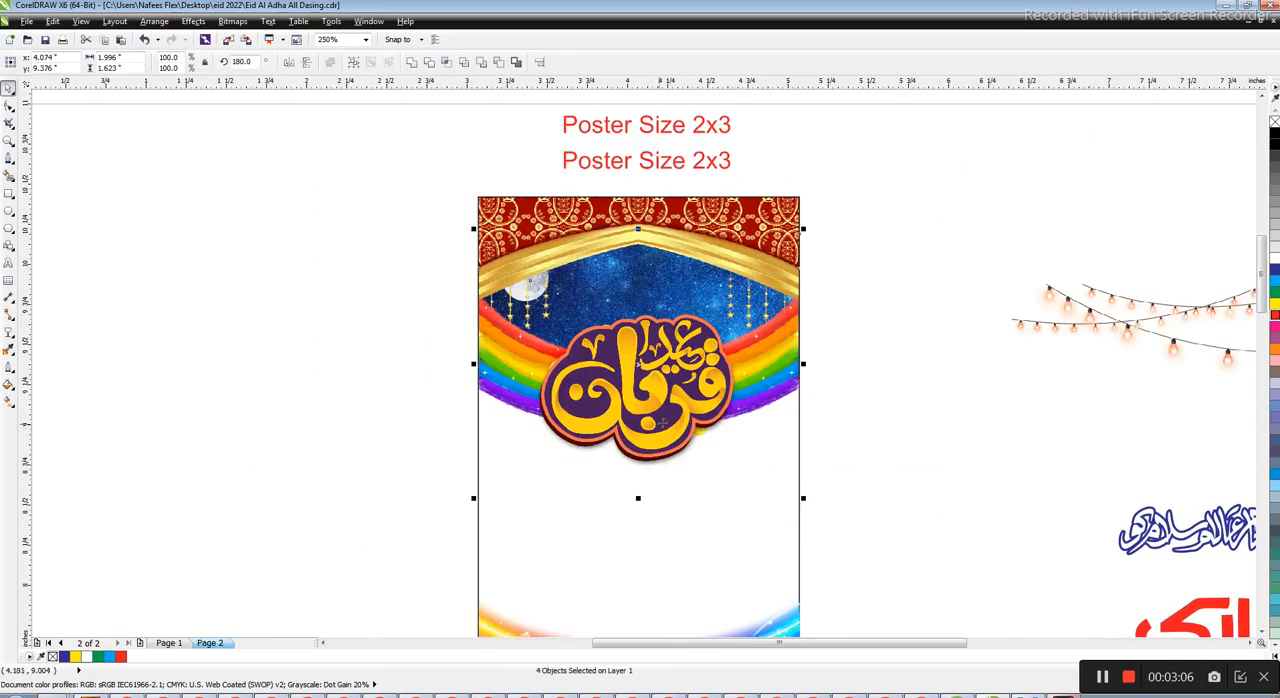
key(Escape)
scroll(633, 365, up, 1)
scroll(624, 394, down, 2)
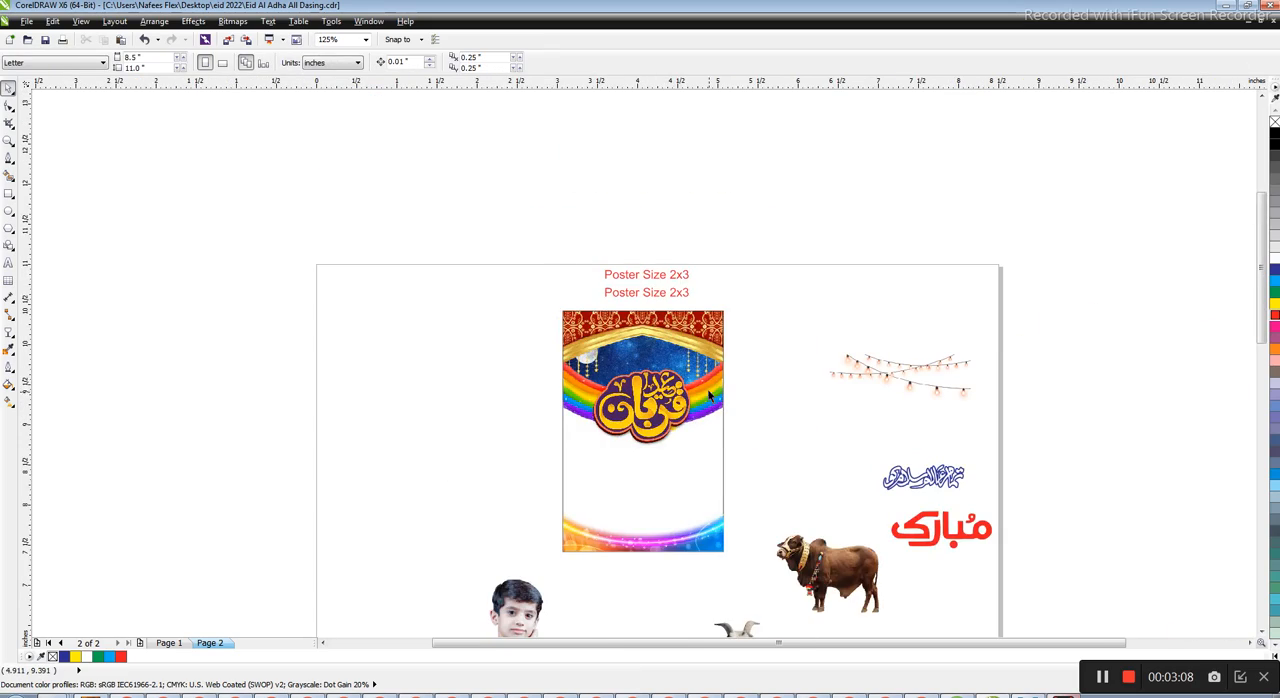
Move the blue-outlined greeting calligraphy up beside the upper part of the poster
scroll(709, 392, up, 1)
drag(1121, 568, 938, 280)
scroll(568, 323, up, 1)
Place the string of light bulbs over the night sky so it hangs beneath the gold arch
scroll(568, 341, down, 1)
scroll(813, 312, down, 1)
drag(942, 345, 763, 321)
drag(857, 339, 690, 316)
scroll(692, 316, up, 1)
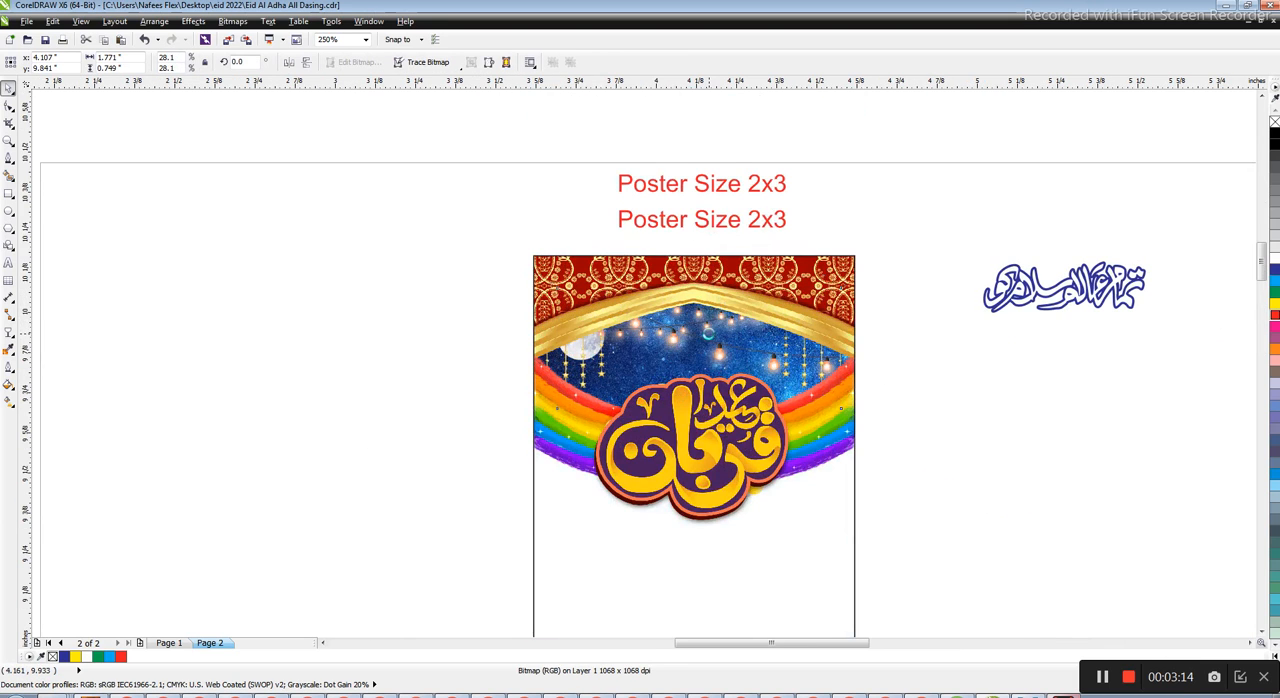
scroll(708, 334, up, 1)
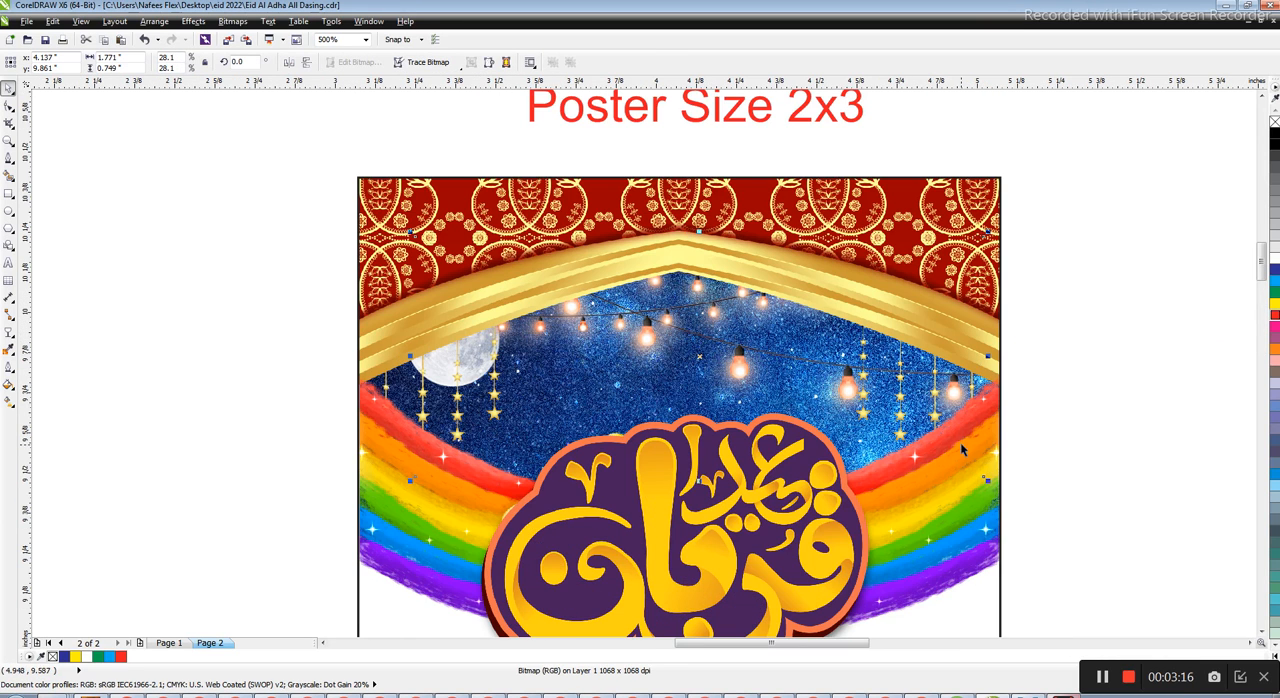
key(Escape)
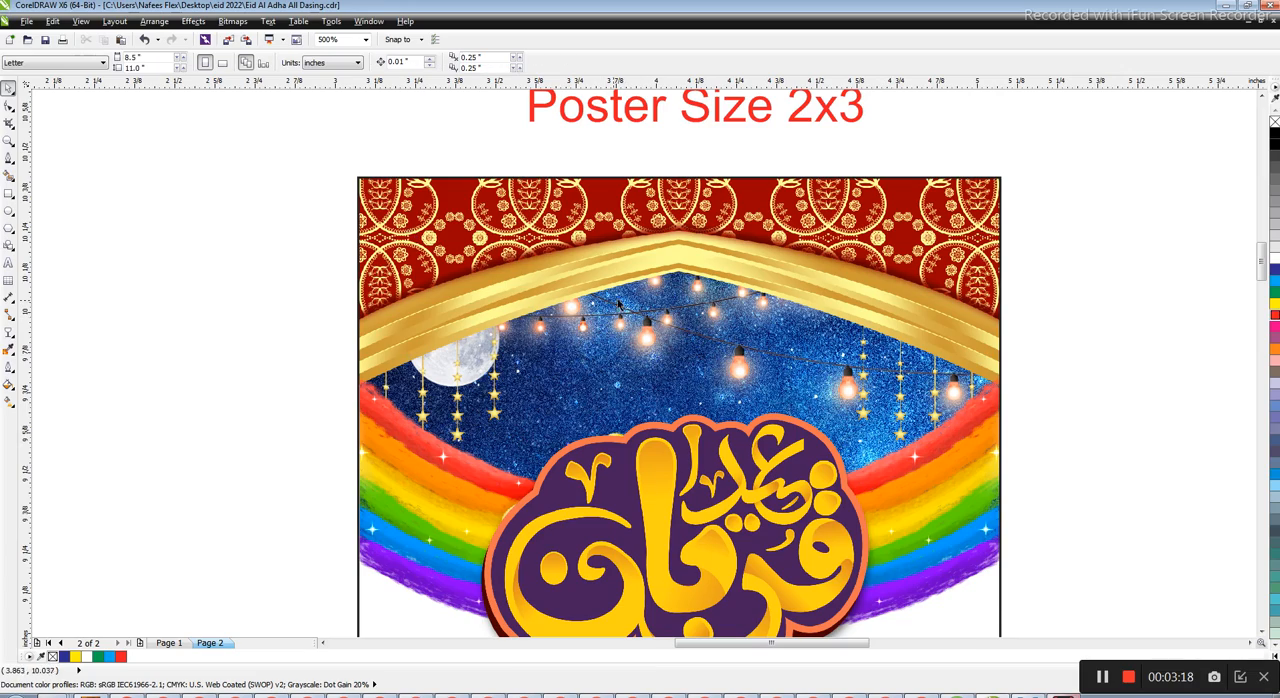
Place the greeting calligraphy over the night sky above the Eid calligraphy, and scale it to about 0.95 inches wide
scroll(614, 305, down, 1)
scroll(757, 252, up, 1)
drag(1207, 316, 483, 455)
key(Right)
key(Right)
key(Right)
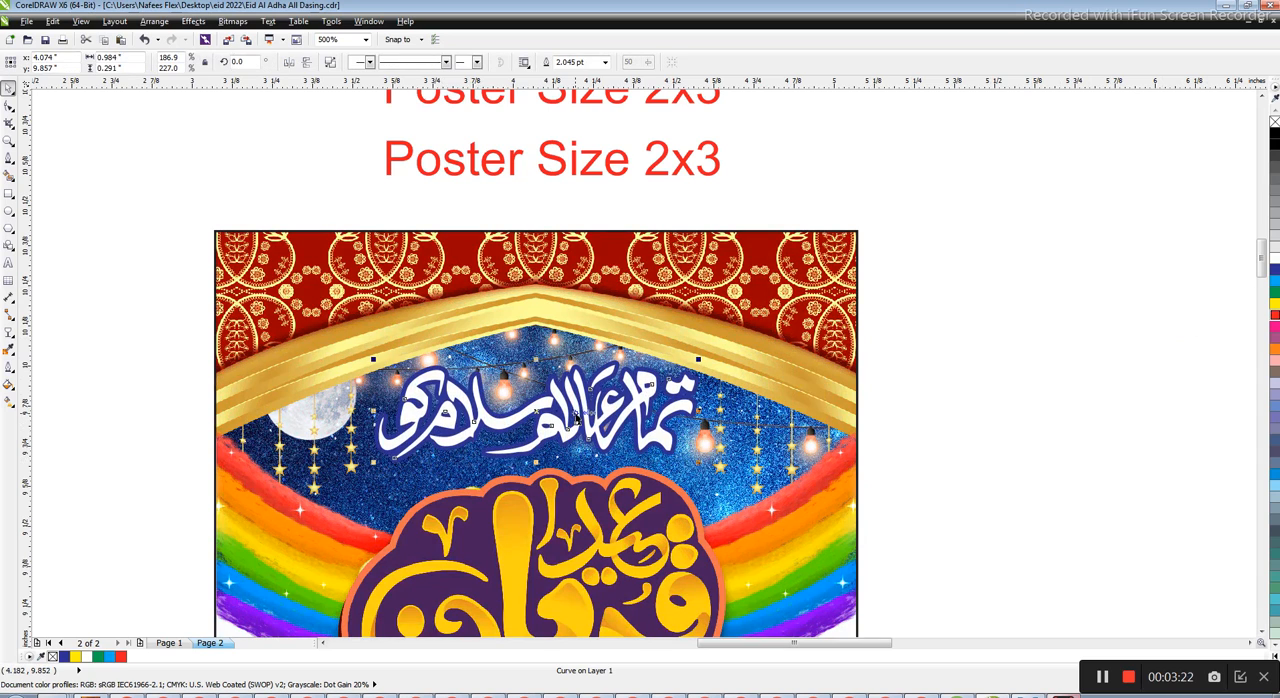
drag(702, 462, 692, 461)
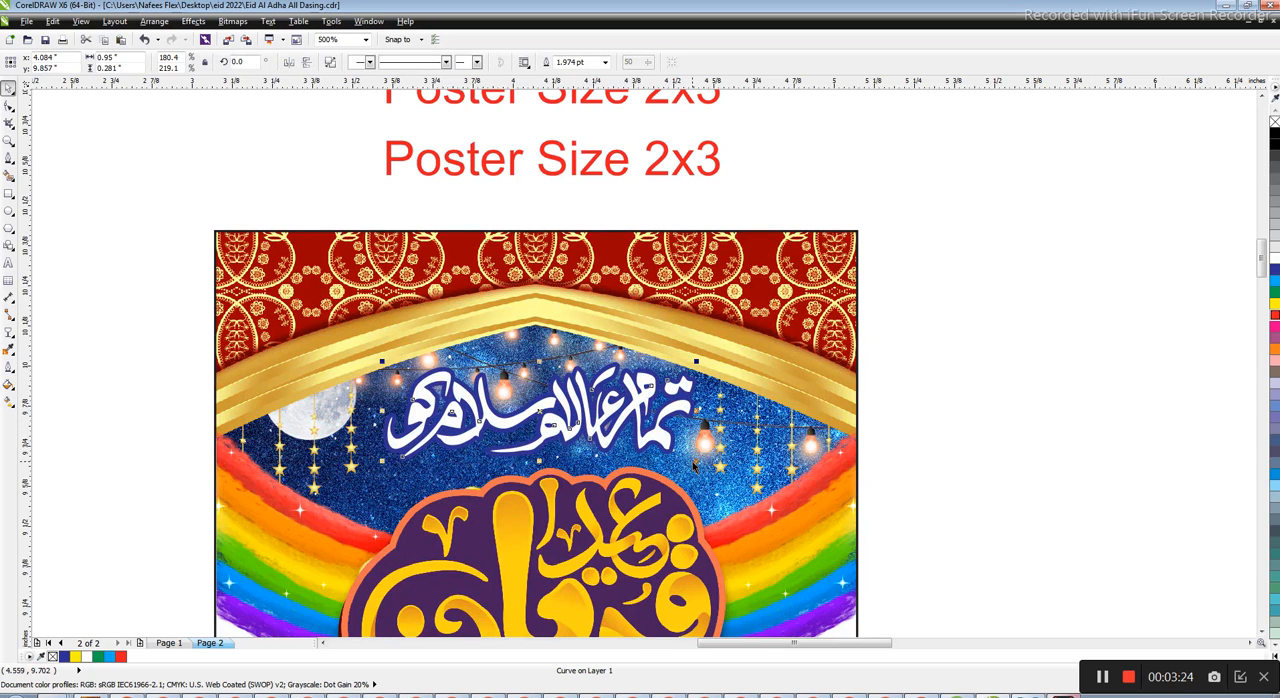
Nudge the purple Eid calligraphy slightly up toward the greeting calligraphy
scroll(690, 438, down, 4)
key(z)
drag(791, 297, 500, 510)
click(660, 319)
scroll(660, 319, up, 1)
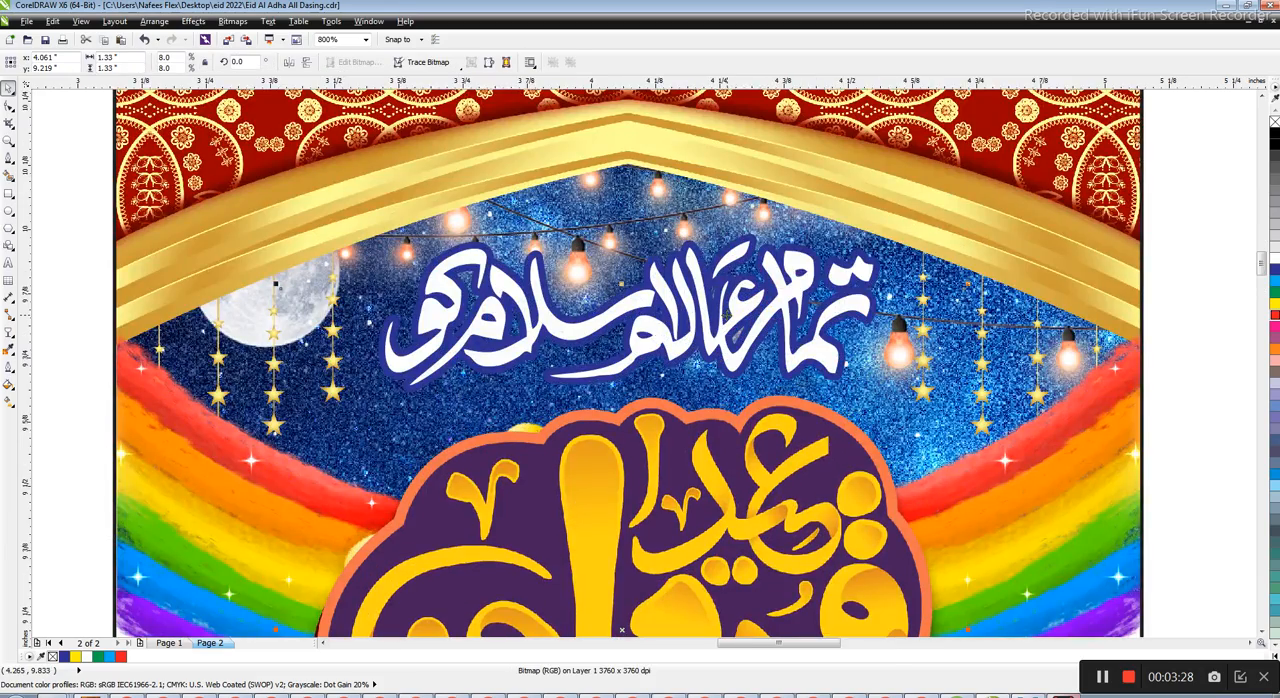
scroll(724, 314, down, 1)
scroll(739, 300, up, 1)
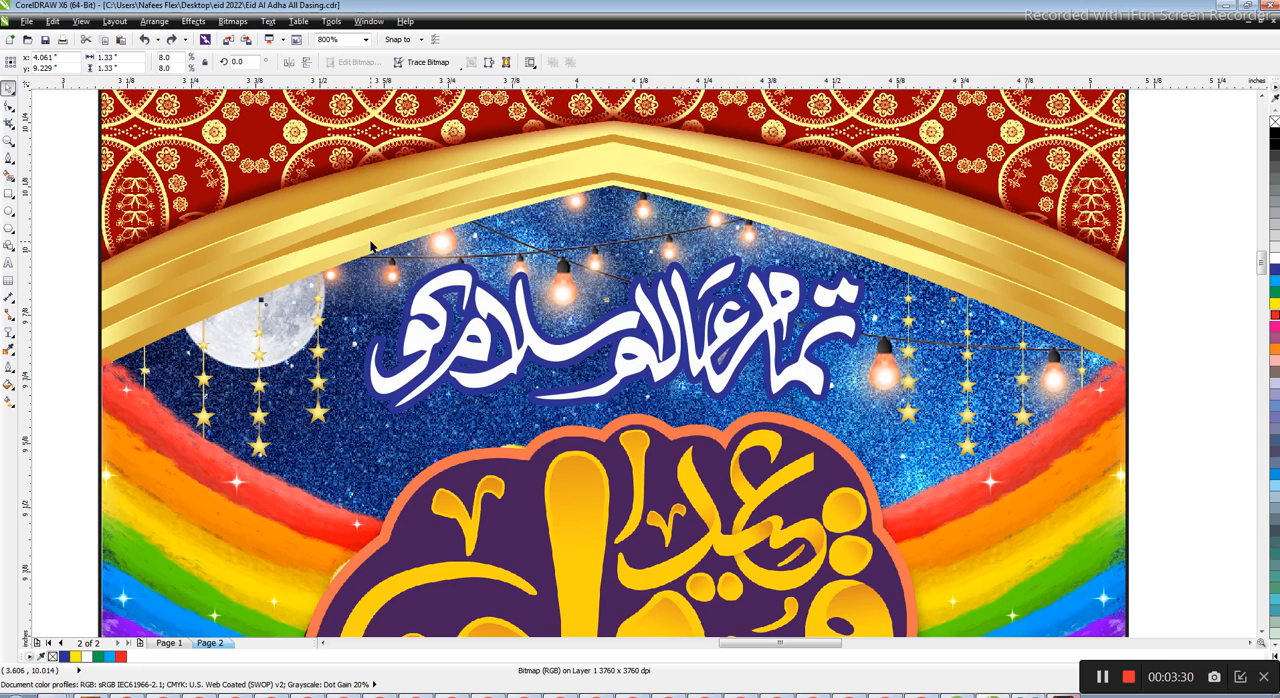
Try a red outline, and blue and green fills with a white outline, on the greeting calligraphy
click(739, 302)
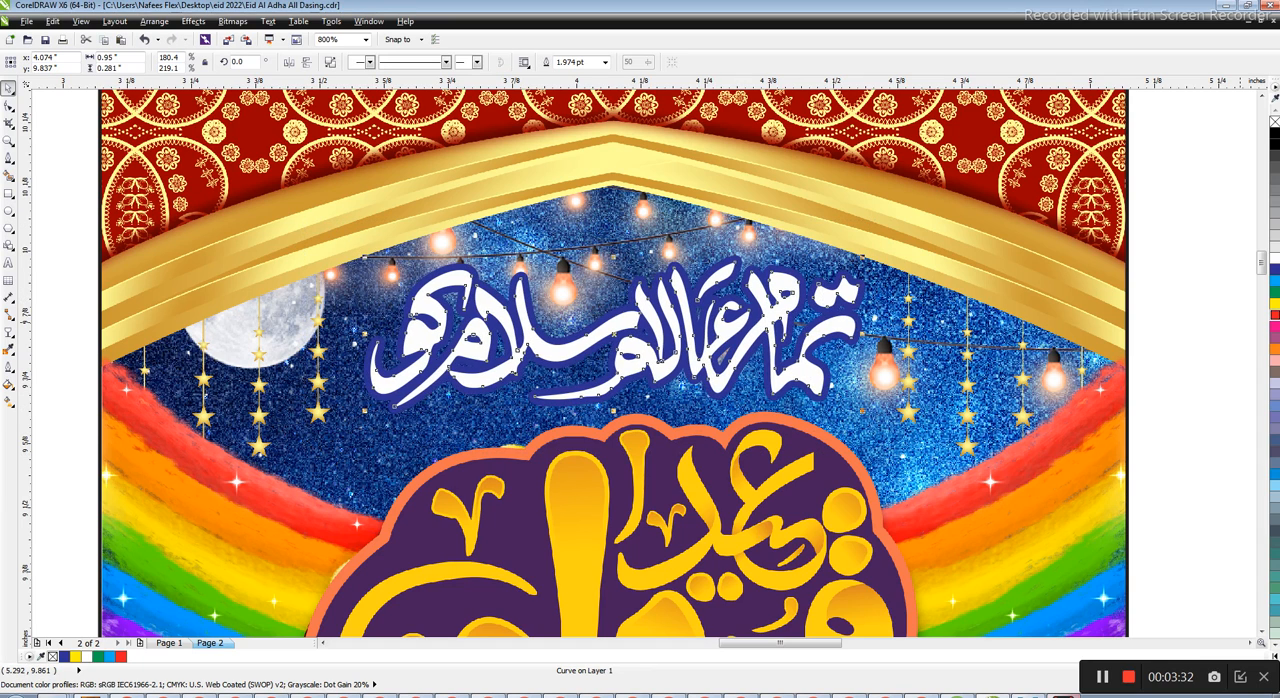
right_click(1273, 300)
right_click(1274, 320)
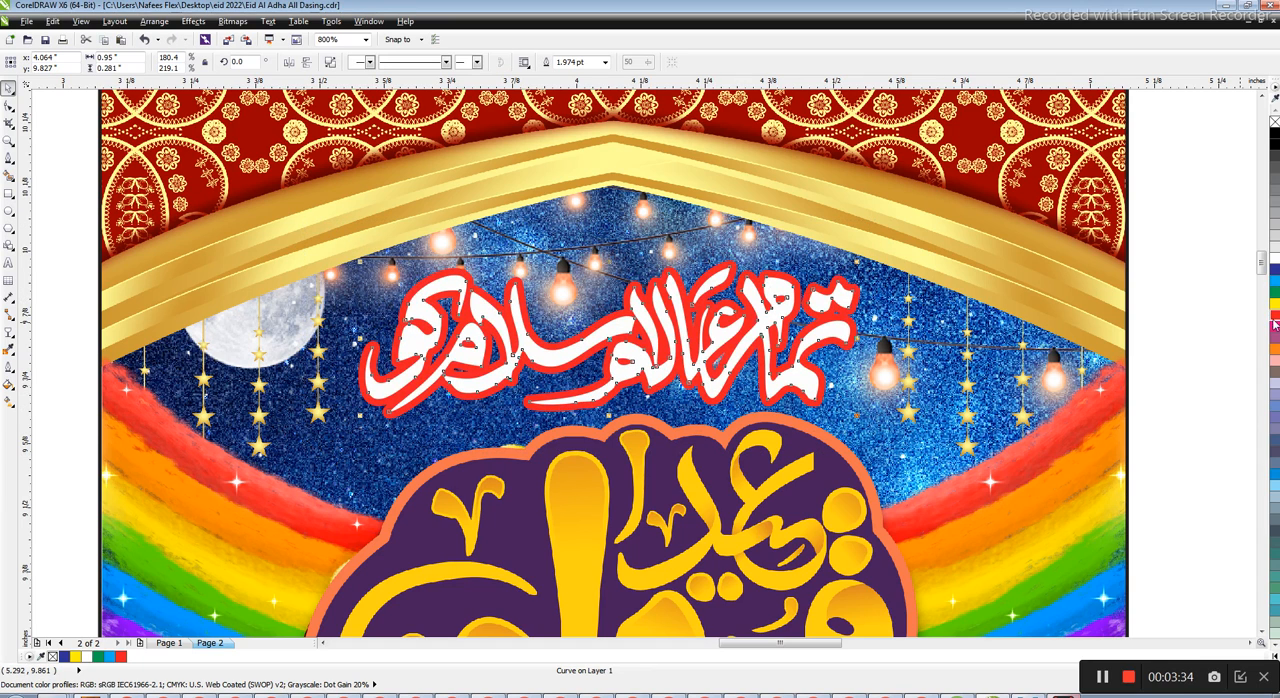
click(1275, 327)
right_click(1275, 259)
click(1275, 270)
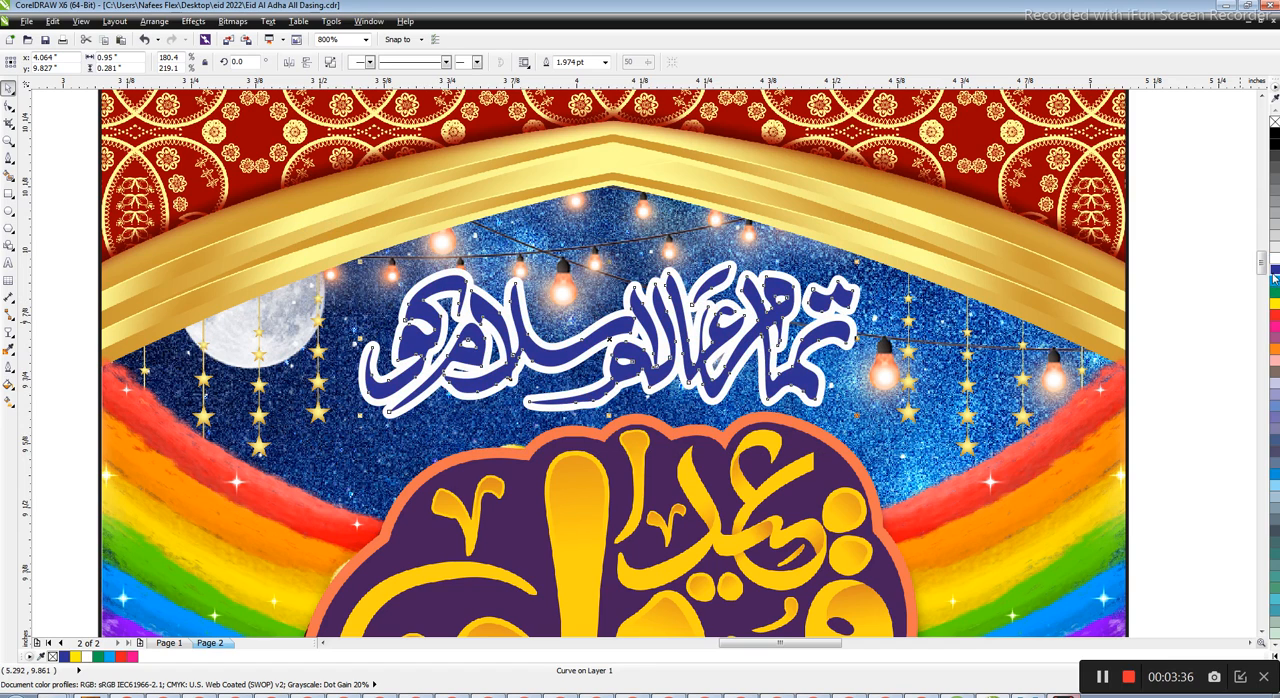
key(Right)
click(1274, 281)
click(1274, 292)
scroll(1245, 273, down, 1)
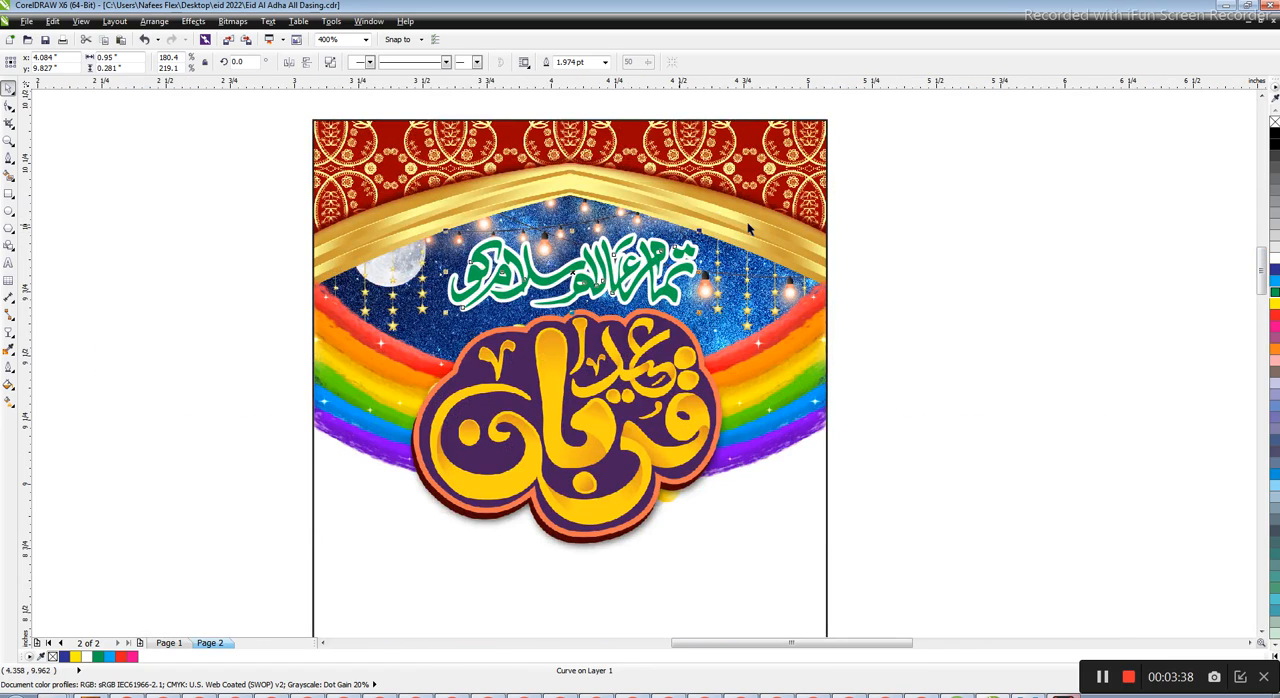
Give the greeting calligraphy a white fill and a dark blue outline
click(1274, 262)
right_click(1274, 270)
scroll(562, 262, up, 2)
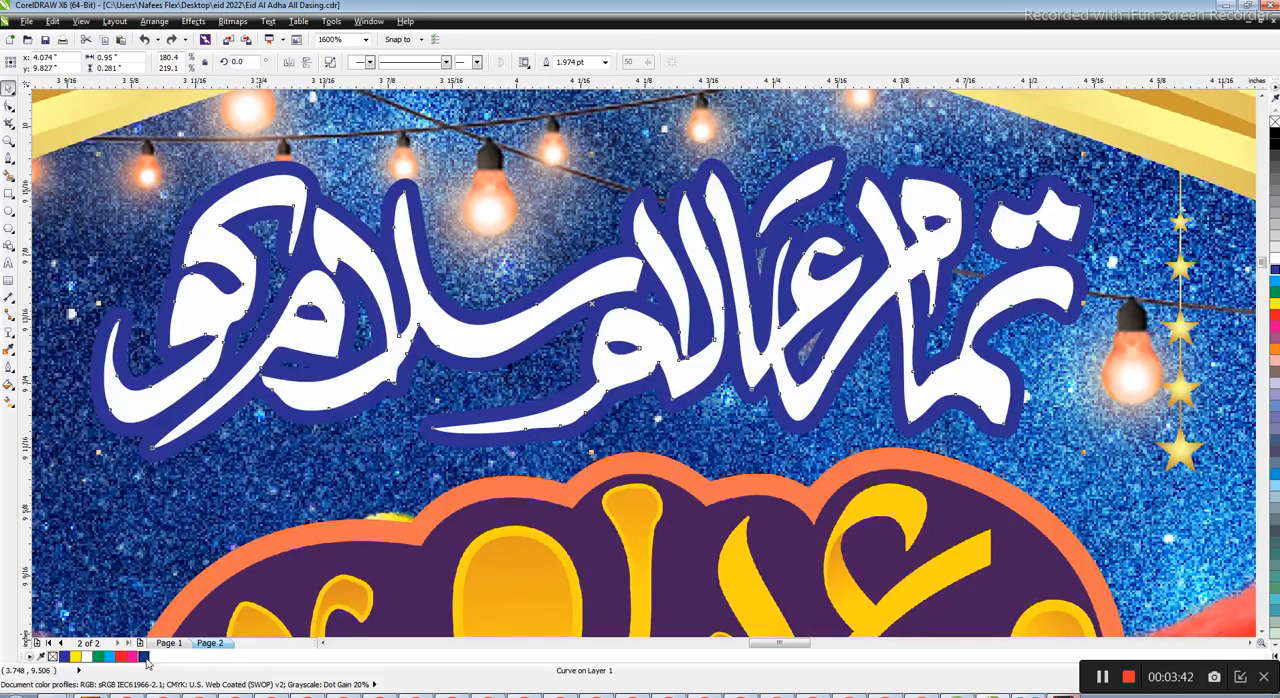
scroll(684, 330, down, 1)
scroll(681, 330, down, 3)
key(Escape)
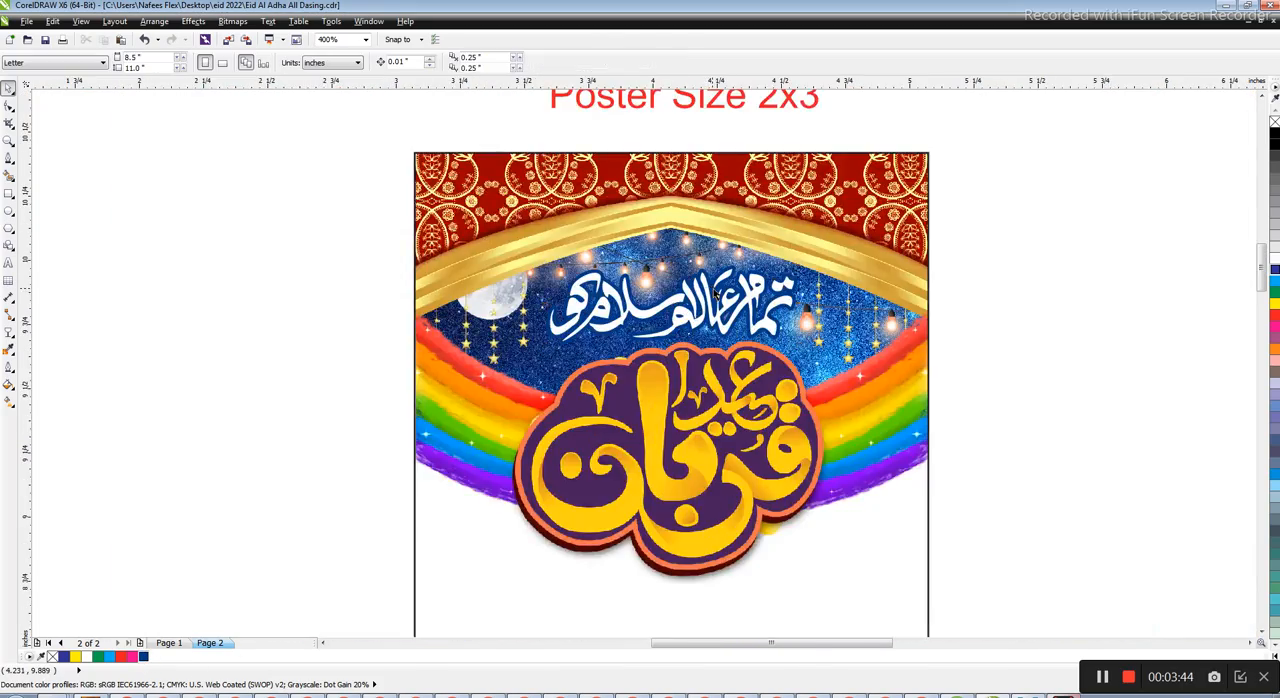
Shrink the red Mubarak lettering to about 0.21 inches wide and place it inside the Eid calligraphy's left bowl
scroll(719, 397, up, 1)
drag(1128, 470, 436, 273)
scroll(490, 240, up, 1)
drag(526, 240, 428, 246)
click(817, 506)
drag(391, 290, 737, 320)
scroll(737, 320, up, 2)
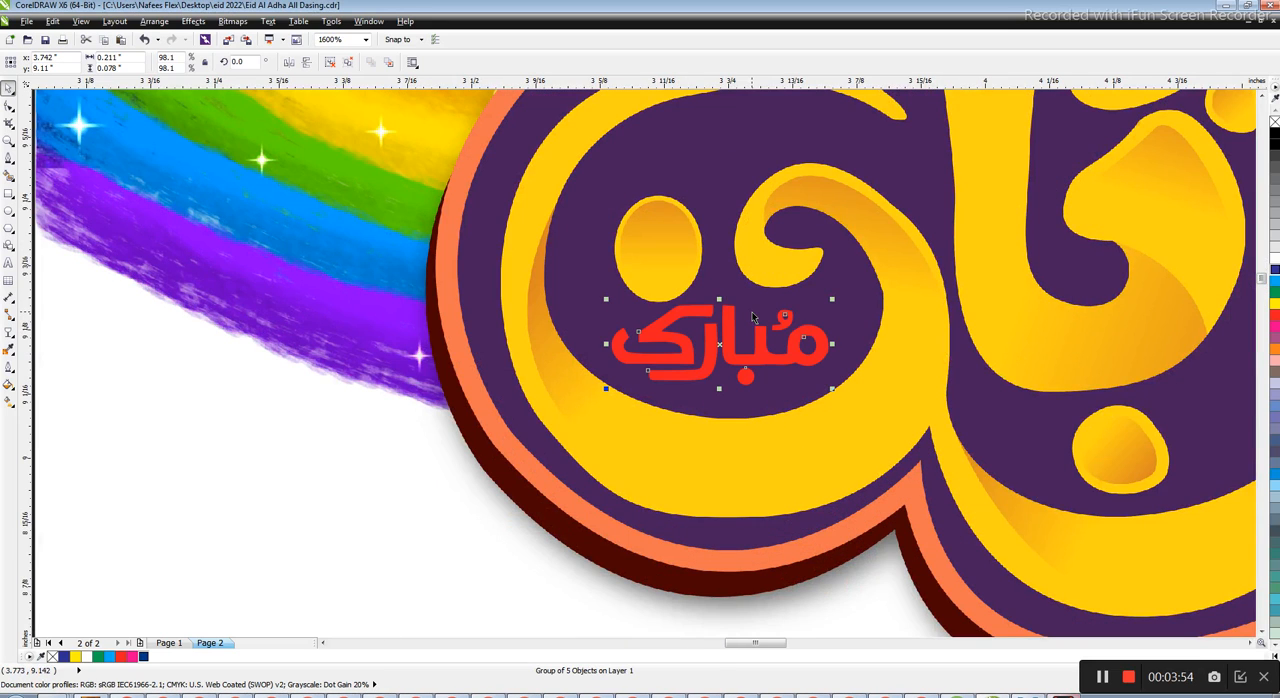
Enlarge the Mubarak lettering to about 0.24 inches wide and shift it to fit the bowl of the Eid calligraphy
scroll(686, 302, up, 1)
drag(976, 296, 1007, 281)
drag(828, 415, 818, 403)
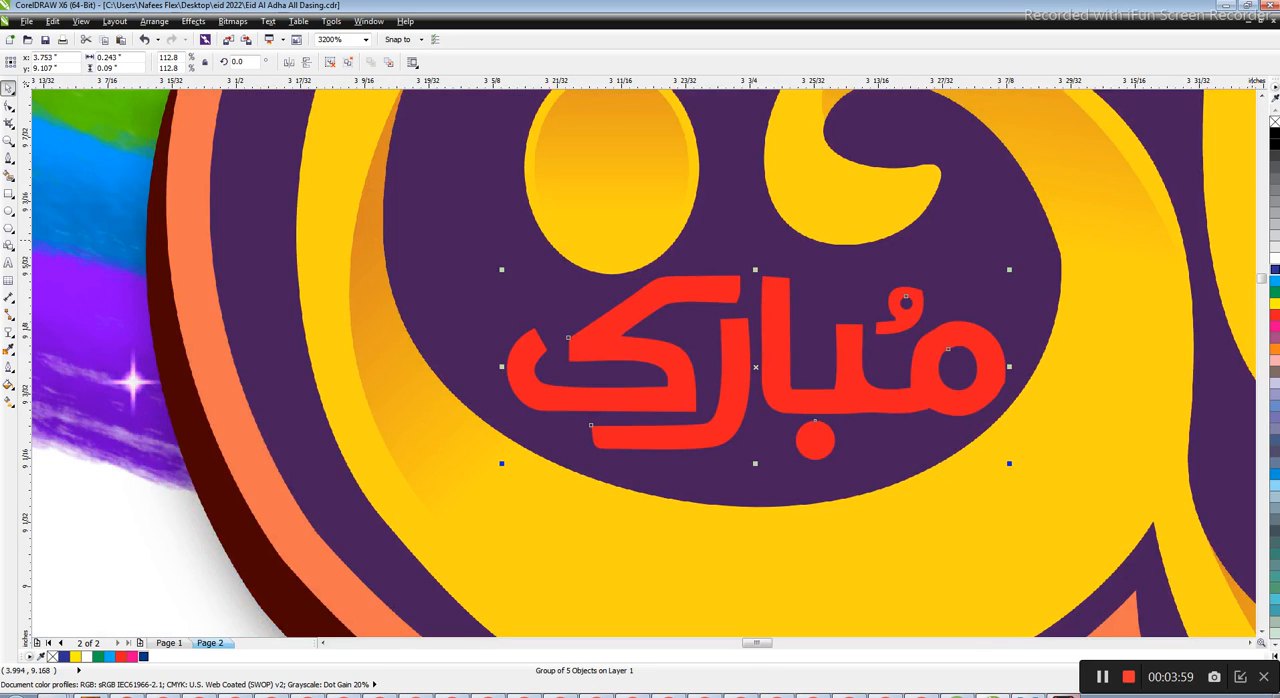
Fill the Mubarak lettering with yellow and fine-tune its position inside the bowl
click(1274, 258)
scroll(809, 388, up, 1)
drag(809, 389, 809, 401)
click(1274, 304)
drag(940, 382, 898, 388)
scroll(710, 348, down, 3)
key(Escape)
scroll(726, 347, down, 2)
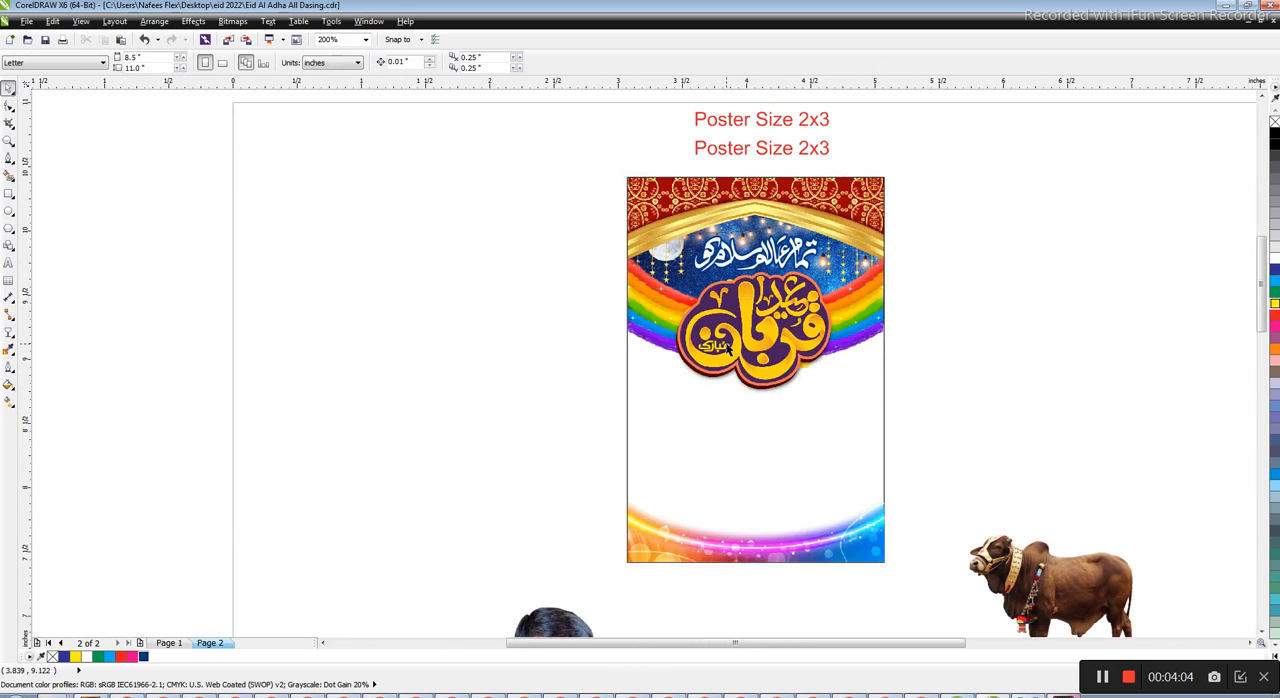
Move the boy's photo up to the empty area left of the poster
scroll(745, 420, down, 1)
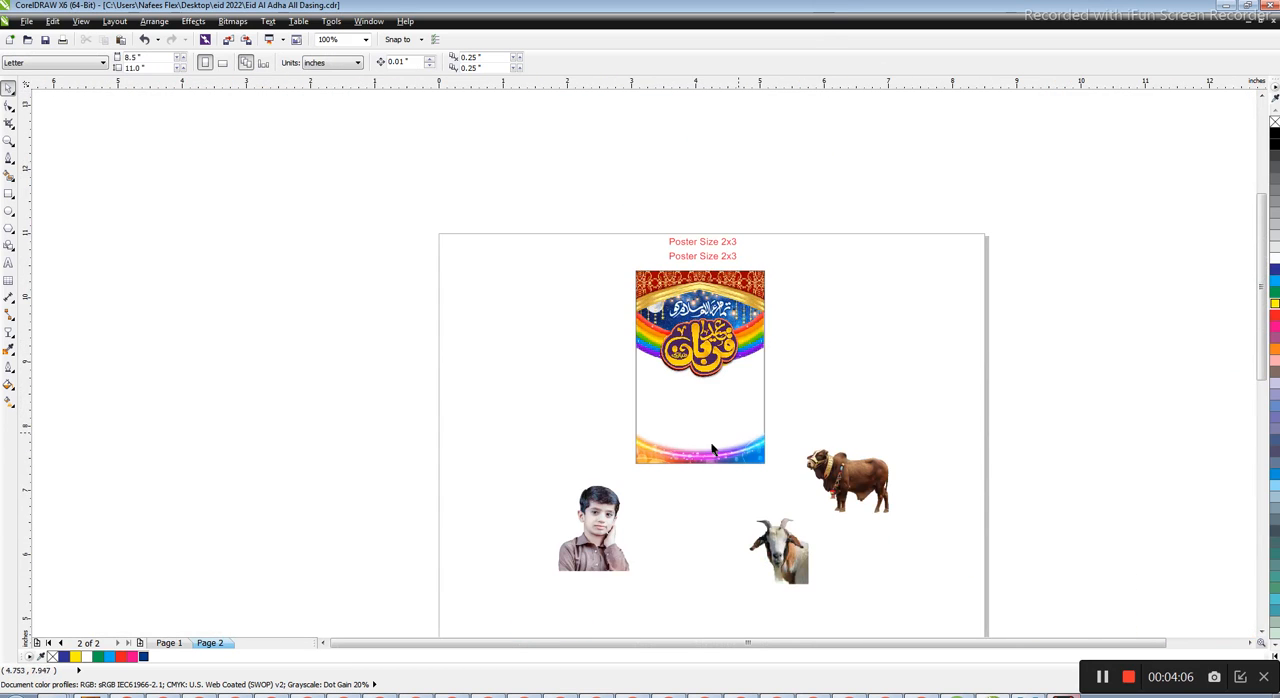
scroll(600, 515, up, 1)
drag(595, 513, 422, 270)
click(840, 300)
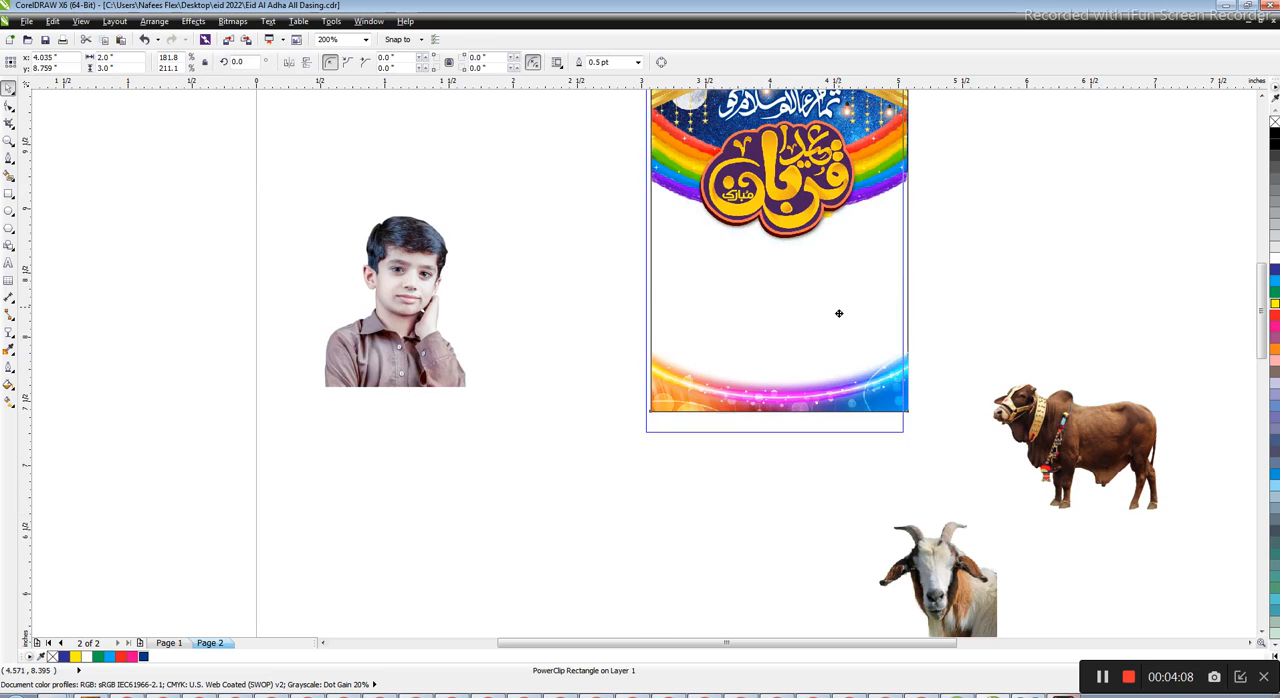
click(994, 273)
drag(858, 392, 862, 428)
key(ctrl+z)
click(931, 279)
Try to apply a fountain fill to the right rainbow image
scroll(883, 244, up, 1)
click(897, 223)
key(g)
drag(871, 217, 865, 478)
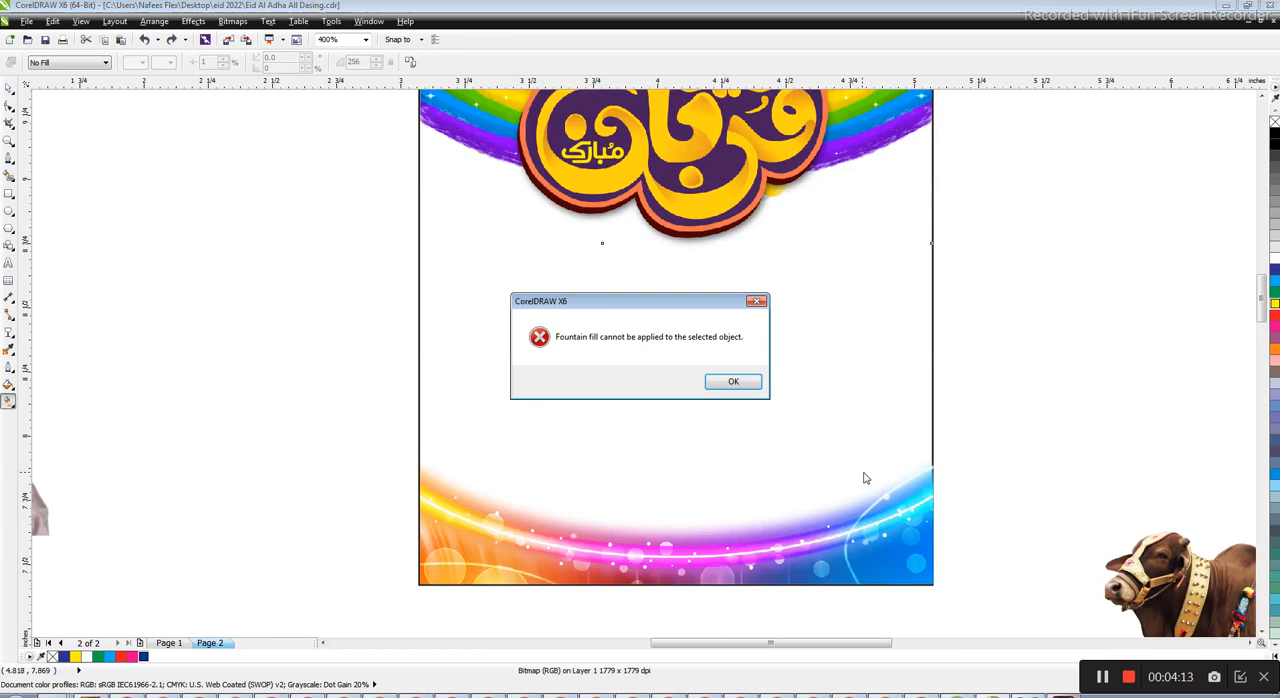
click(735, 382)
key(space)
scroll(794, 386, down, 1)
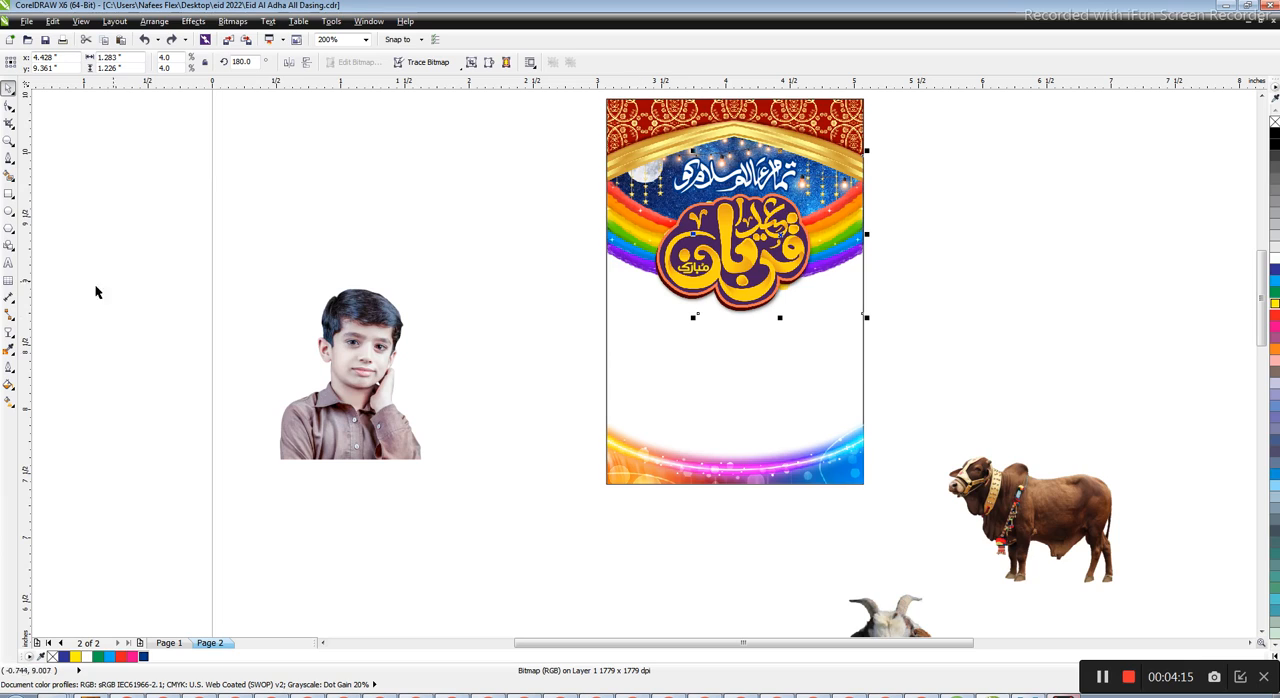
click(10, 333)
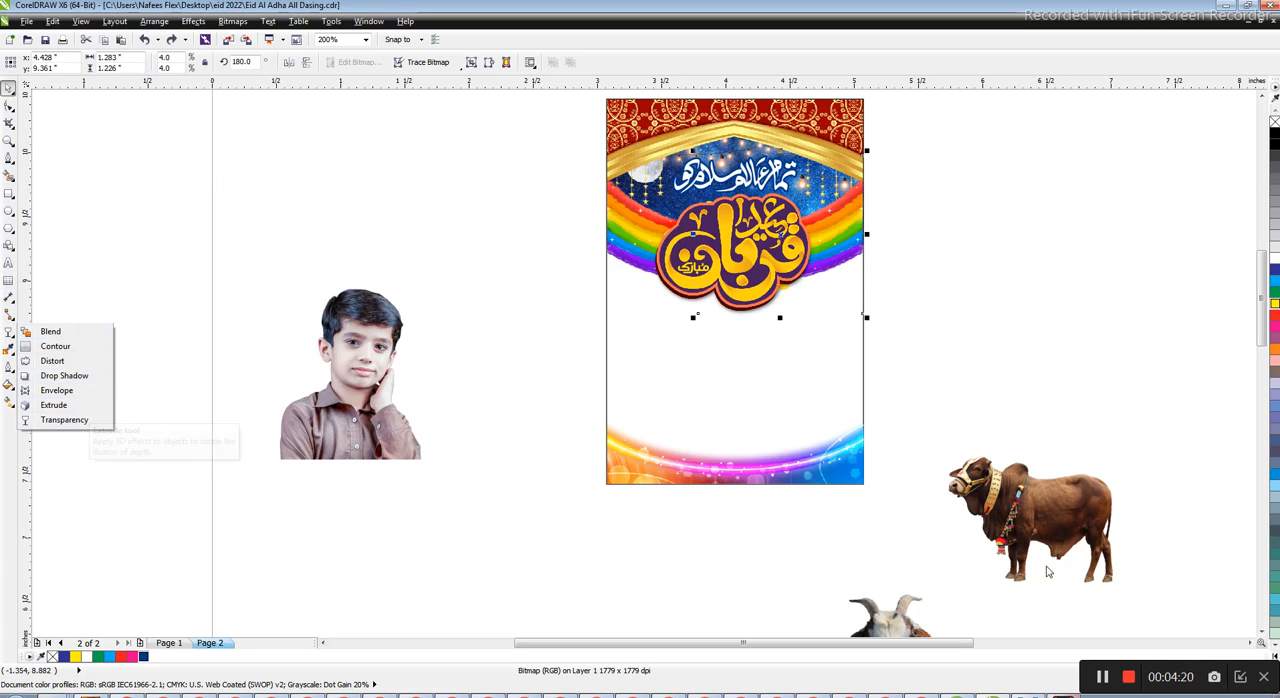
click(1103, 676)
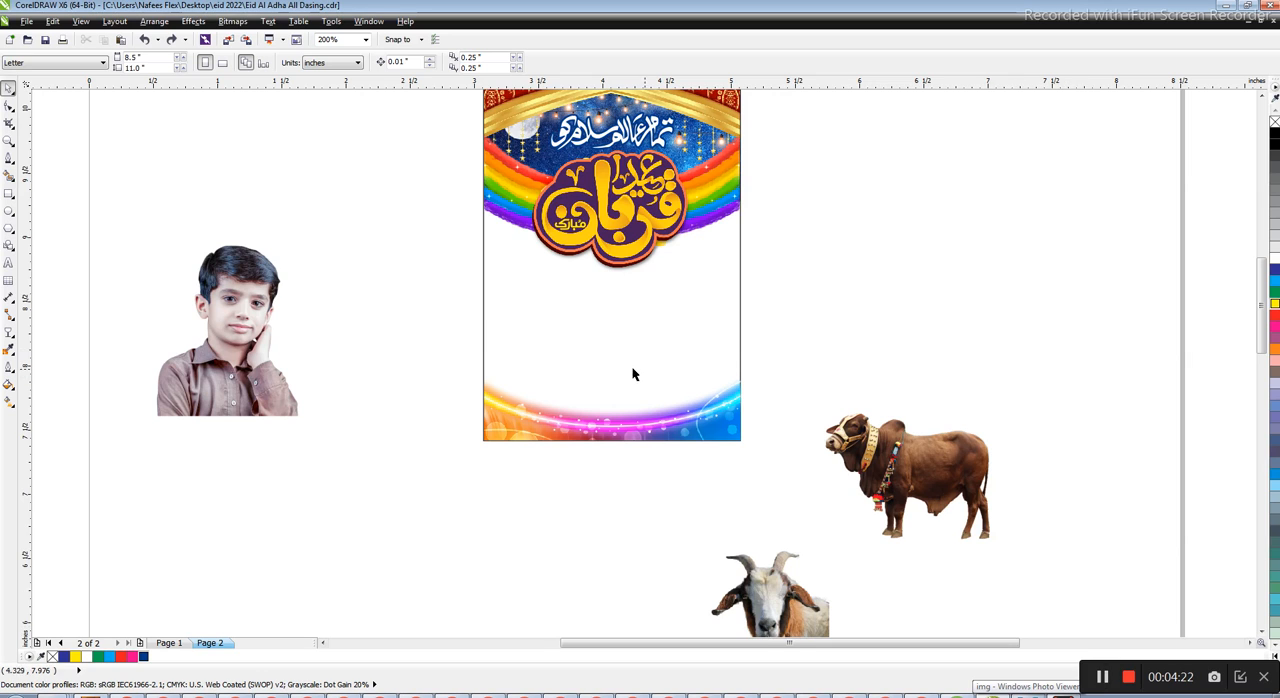
Trim the lower margins of the rainbow images by nudging their bottom nodes up
click(723, 222)
click(9, 108)
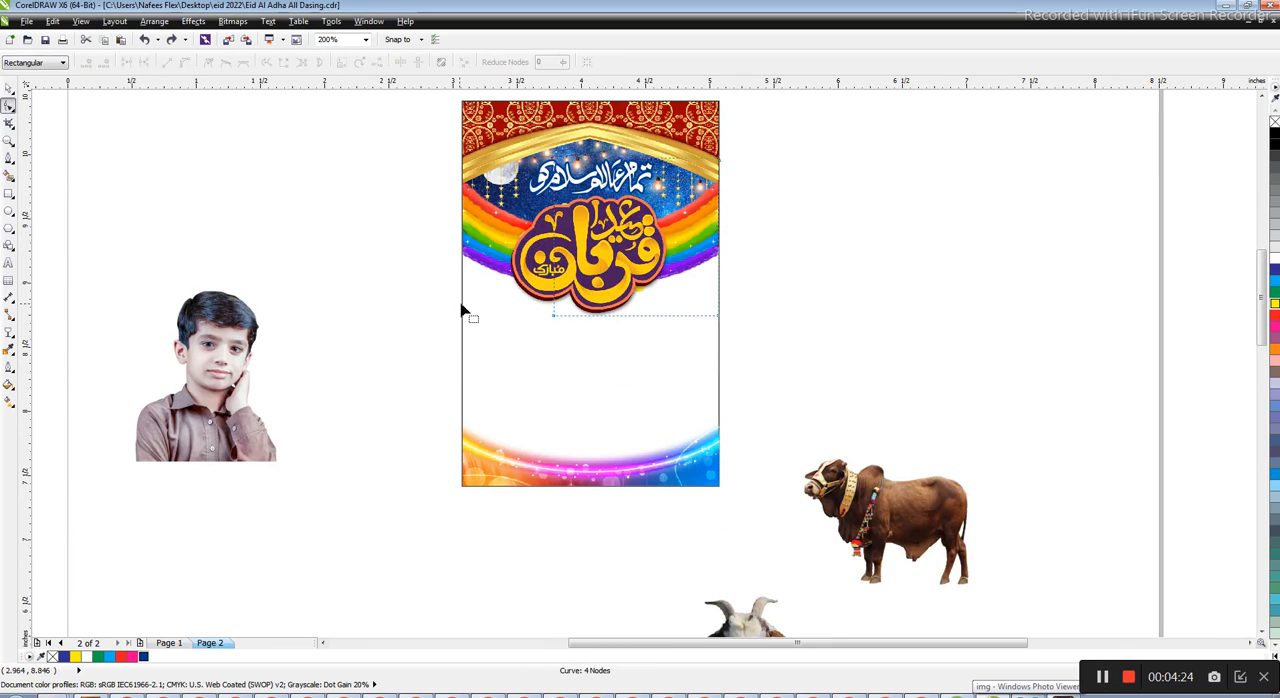
scroll(457, 309, up, 1)
drag(344, 232, 995, 431)
key(Up)
key(Up)
key(Up)
key(Up)
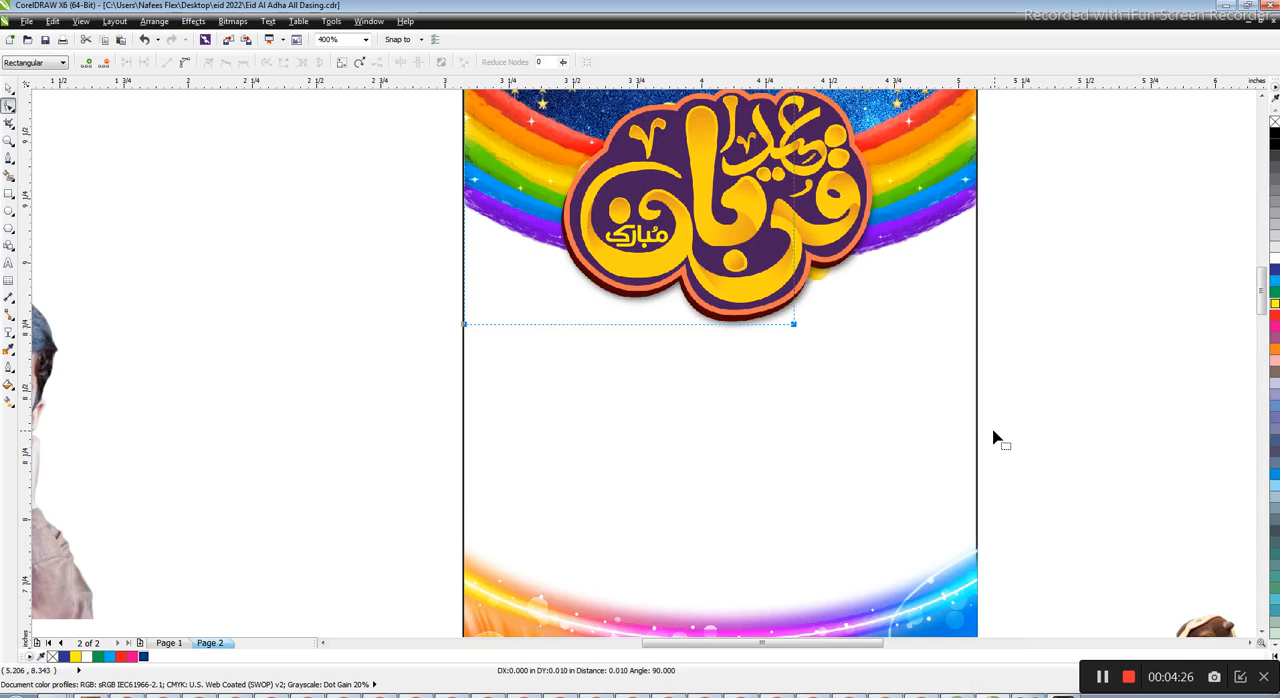
scroll(606, 300, down, 1)
key(space)
Place the boy's photo in the poster's lower left behind the light wave and nudge it down
click(353, 389)
drag(345, 395, 665, 410)
scroll(583, 443, up, 1)
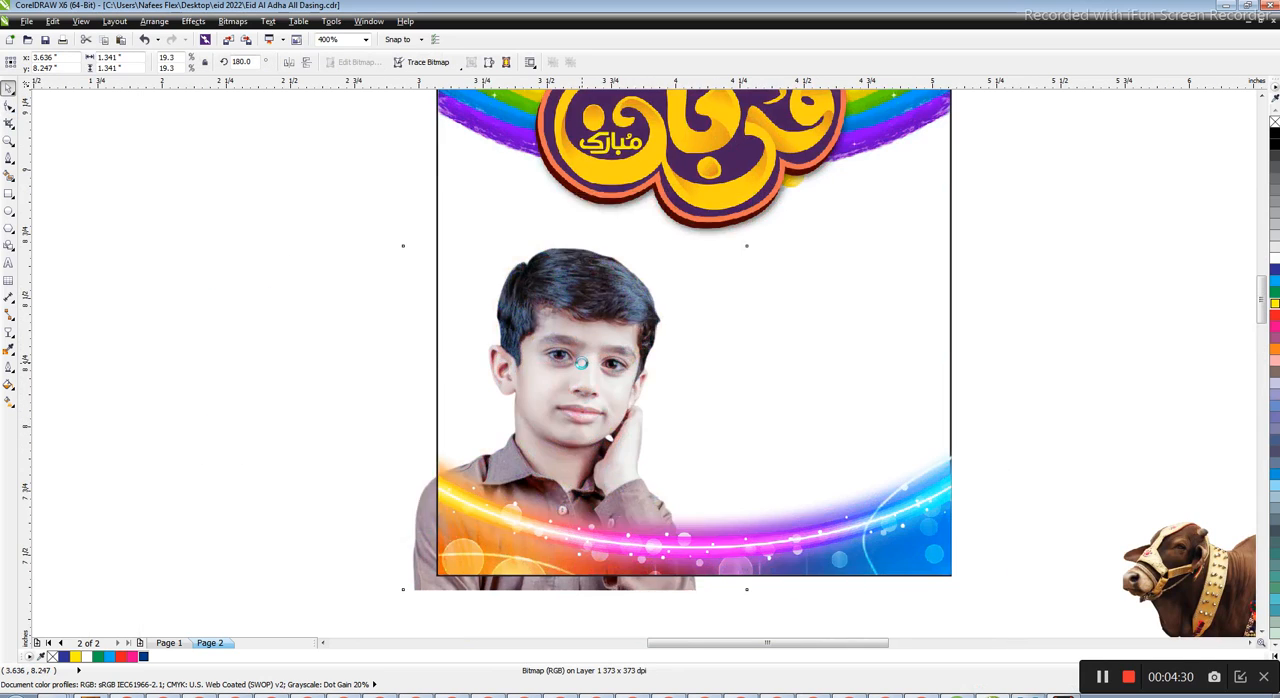
scroll(584, 345, down, 1)
key(Down)
key(Down)
key(Down)
key(Down)
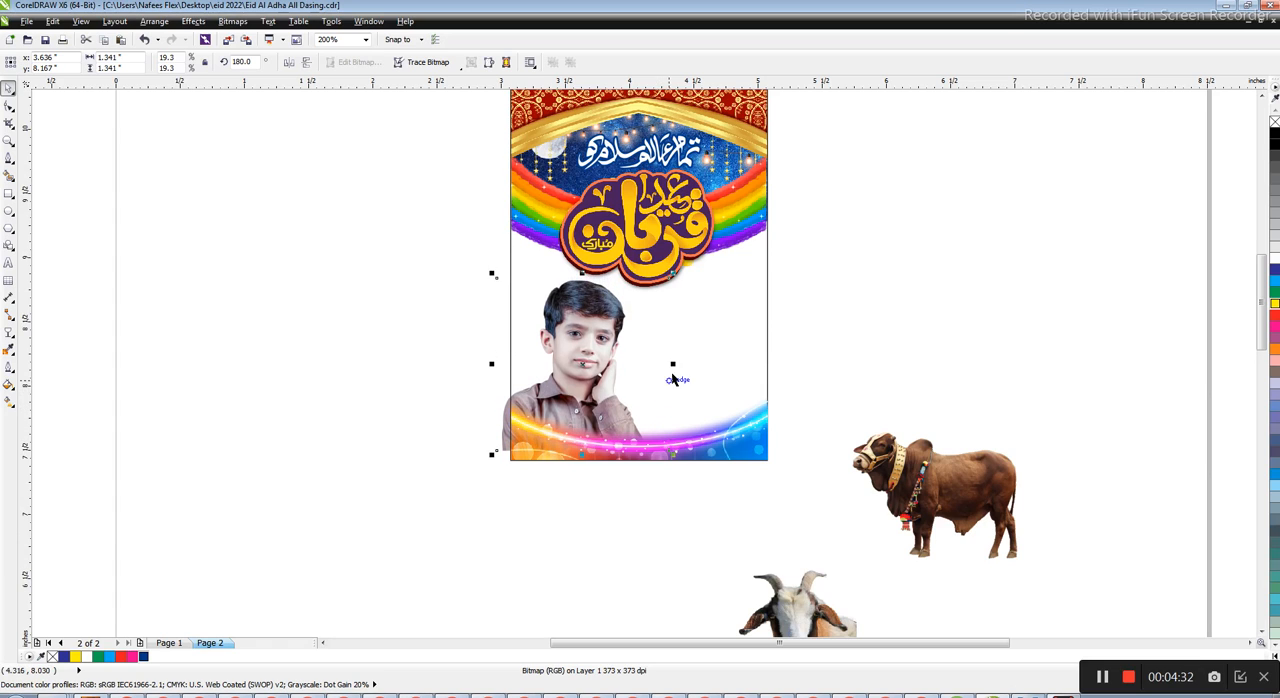
key(Down)
Clip the boy's photo inside the poster frame and scale it to about 1.45 inches wide
drag(620, 252, 630, 261)
key(ctrl+z)
drag(619, 384, 629, 396)
key(ctrl+z)
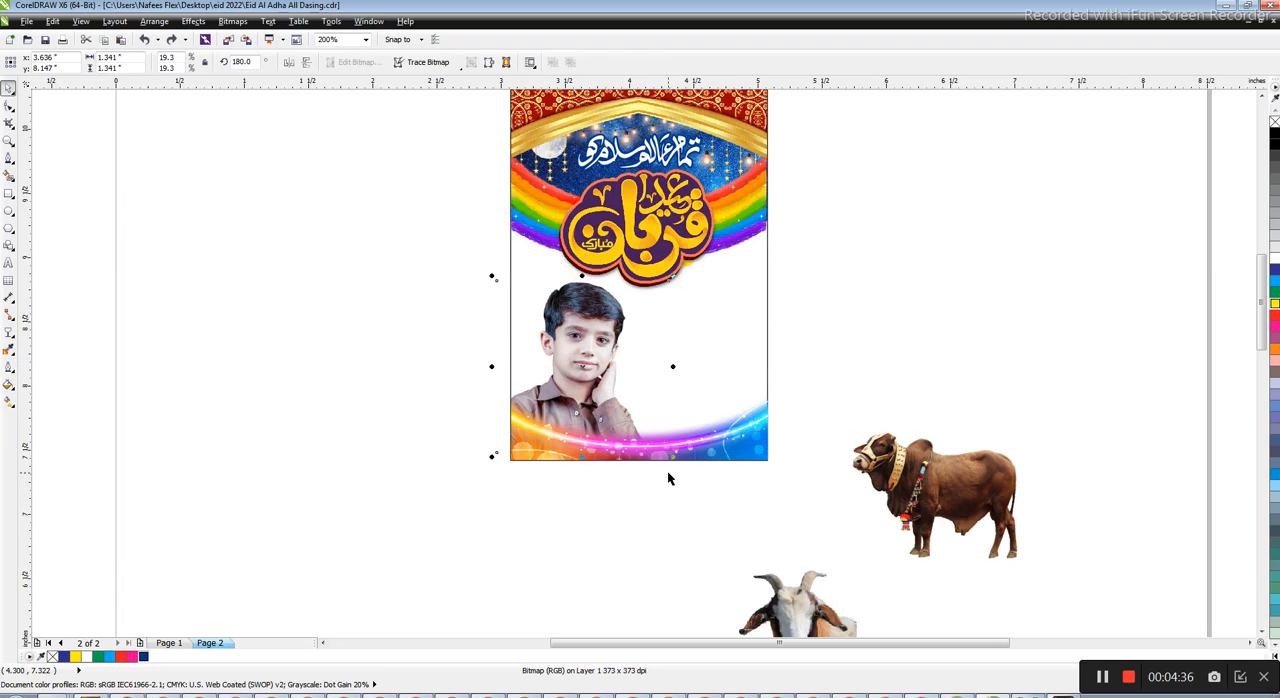
drag(673, 456, 680, 463)
scroll(677, 400, up, 1)
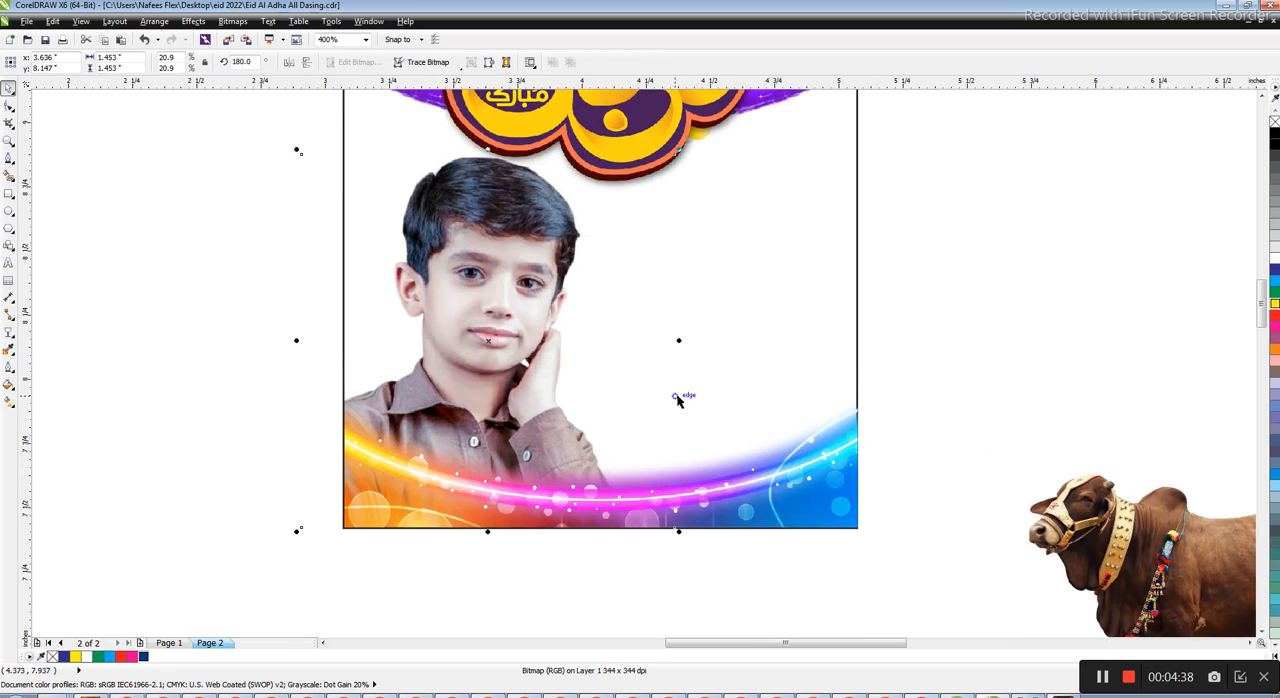
Scale the boy's photo to about 1.42 inches wide and nudge it into place beneath the calligraphy title
drag(618, 255, 626, 258)
drag(686, 154, 671, 169)
scroll(571, 343, down, 1)
key(Right)
key(Right)
key(Up)
key(Up)
key(Right)
key(Right)
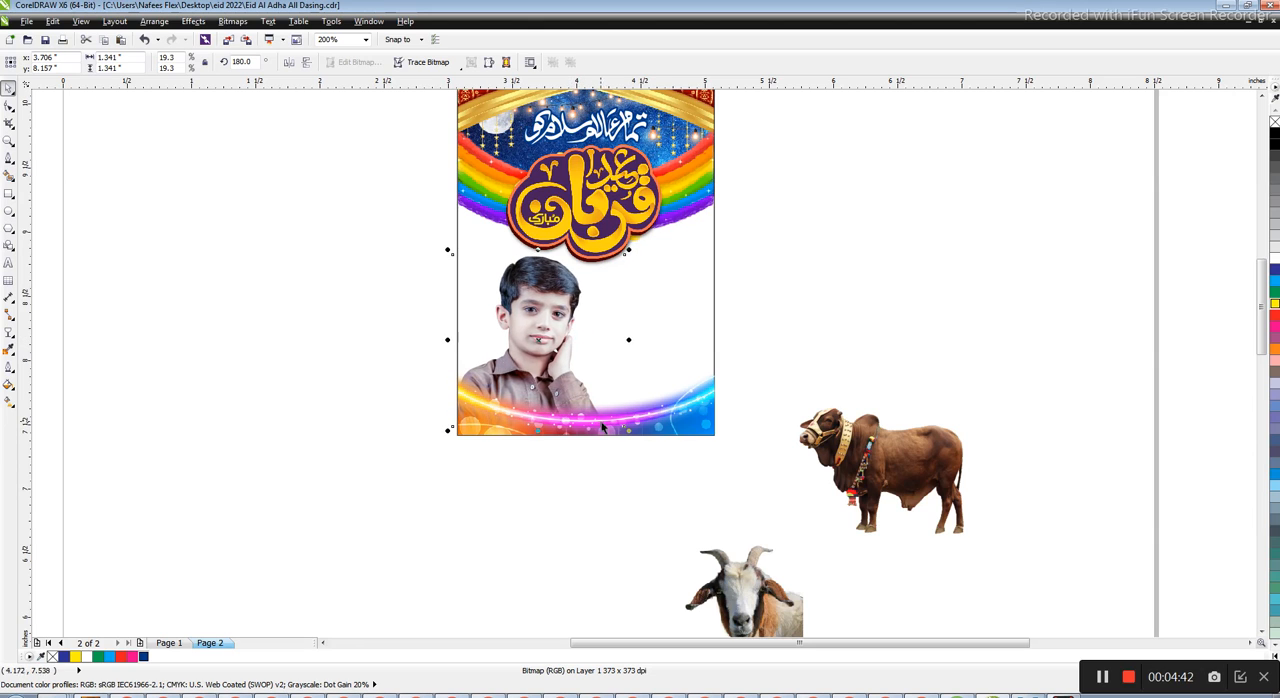
drag(631, 251, 641, 240)
key(Left)
key(Left)
key(Left)
Nudge the large calligraphy title up by 0.01 inch
click(868, 279)
click(534, 151)
scroll(590, 157, up, 1)
click(652, 235)
key(Up)
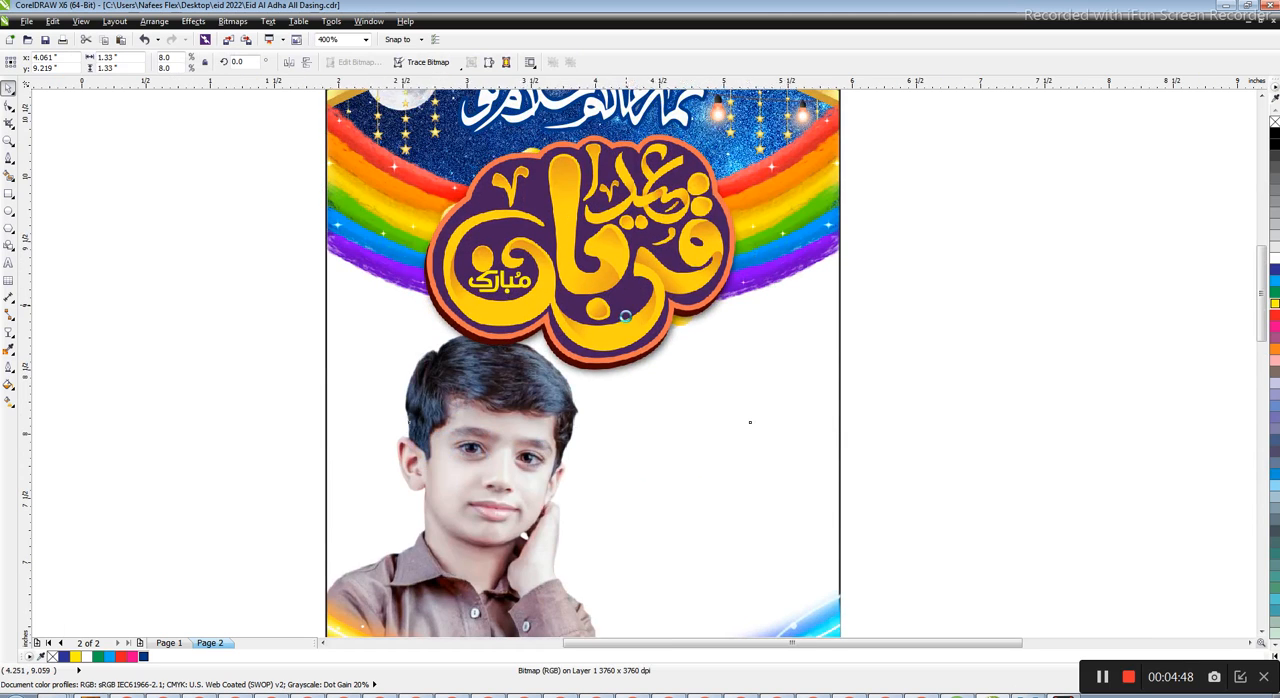
Shift the boy's photo slightly down so it sits closer to the light wave
scroll(626, 395, down, 1)
click(597, 397)
drag(597, 397, 596, 404)
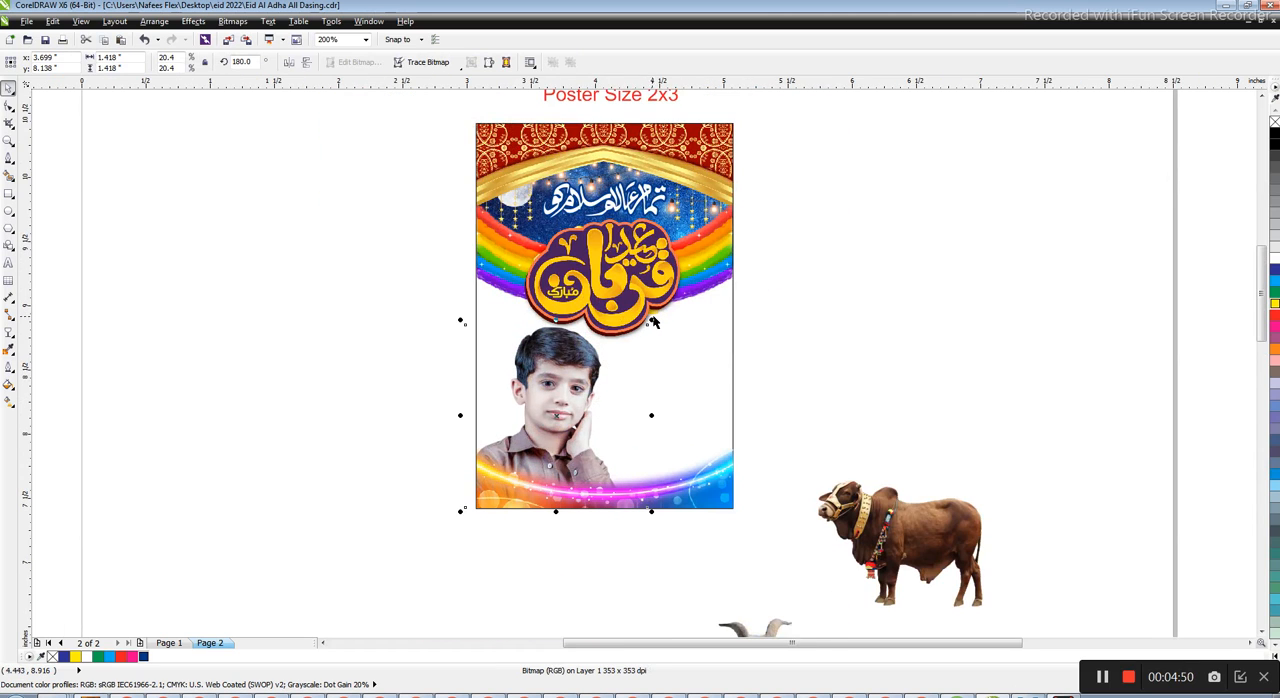
click(652, 318)
key(ctrl+z)
click(772, 371)
Place the goat image beside the boy in the poster's lower right
scroll(624, 299, down, 1)
drag(751, 165, 470, 420)
key(shift+F2)
click(470, 420)
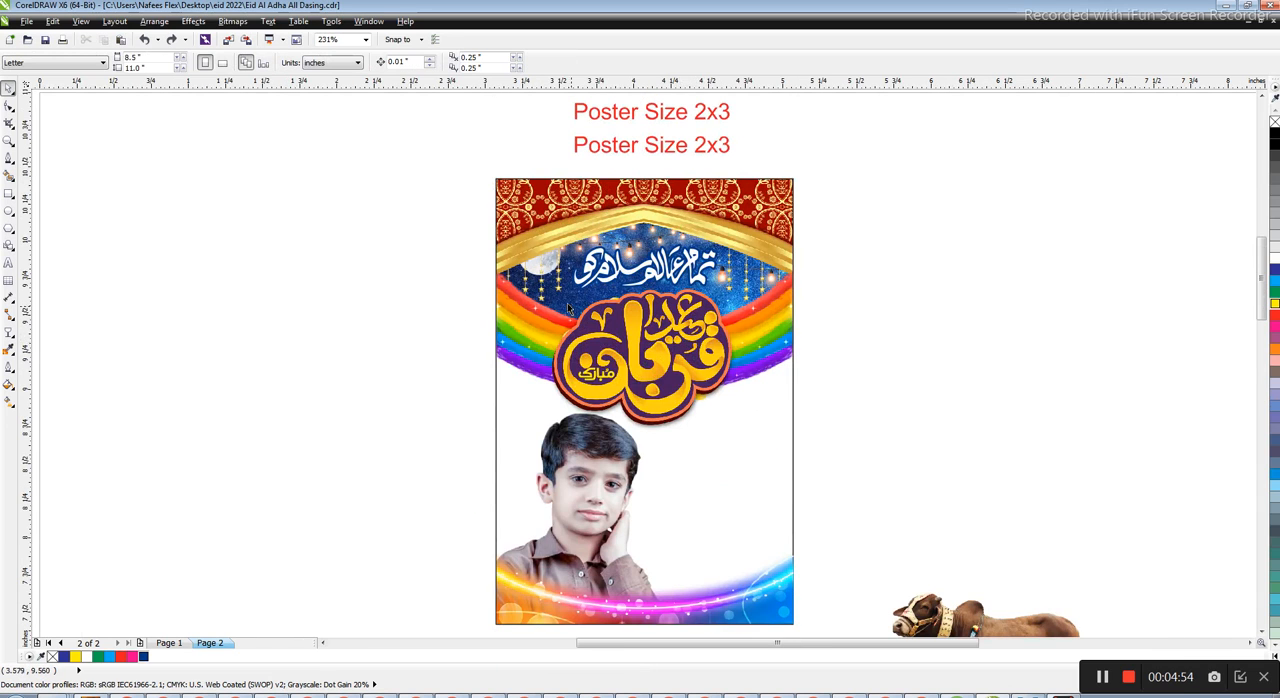
scroll(573, 313, down, 1)
scroll(843, 507, up, 1)
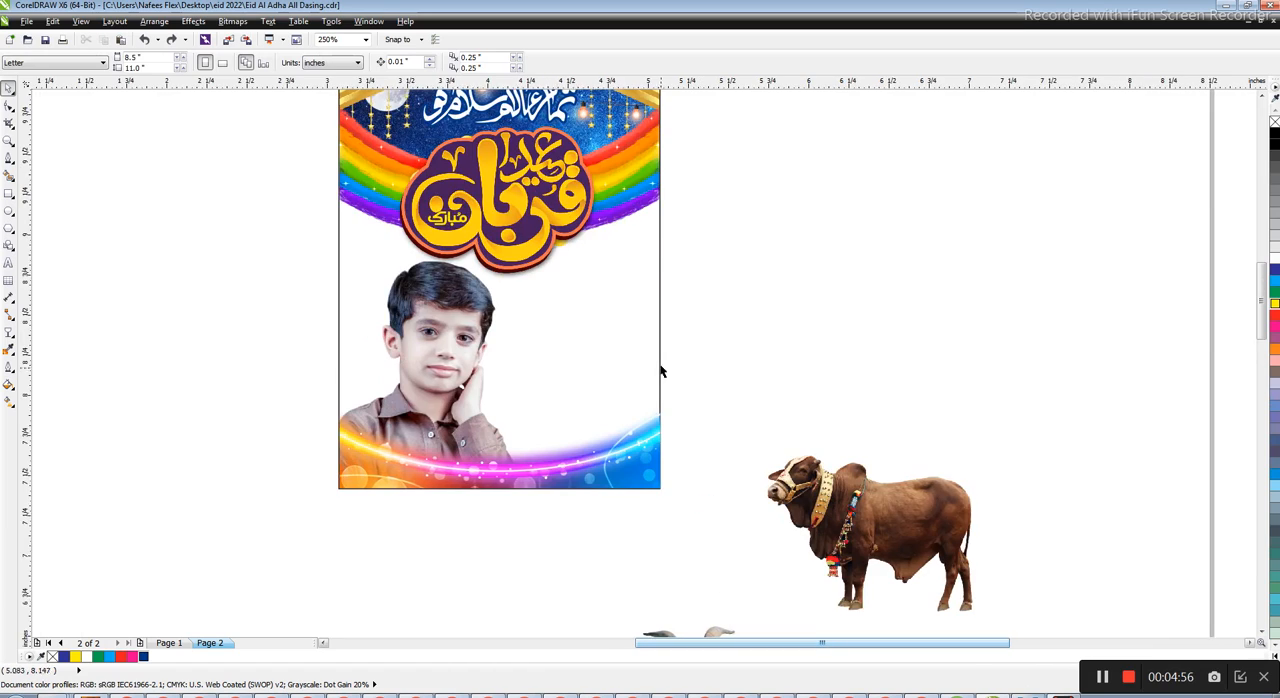
scroll(663, 366, down, 1)
drag(680, 538, 630, 359)
scroll(628, 351, up, 2)
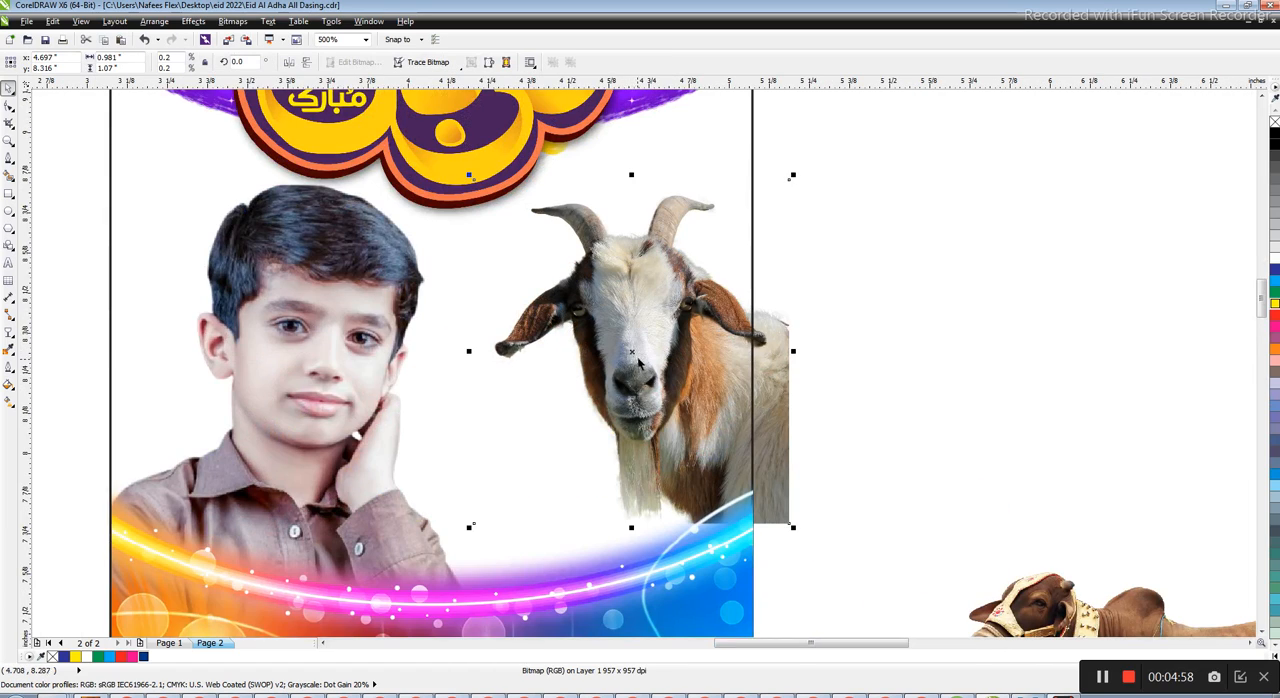
key(Escape)
scroll(614, 359, down, 1)
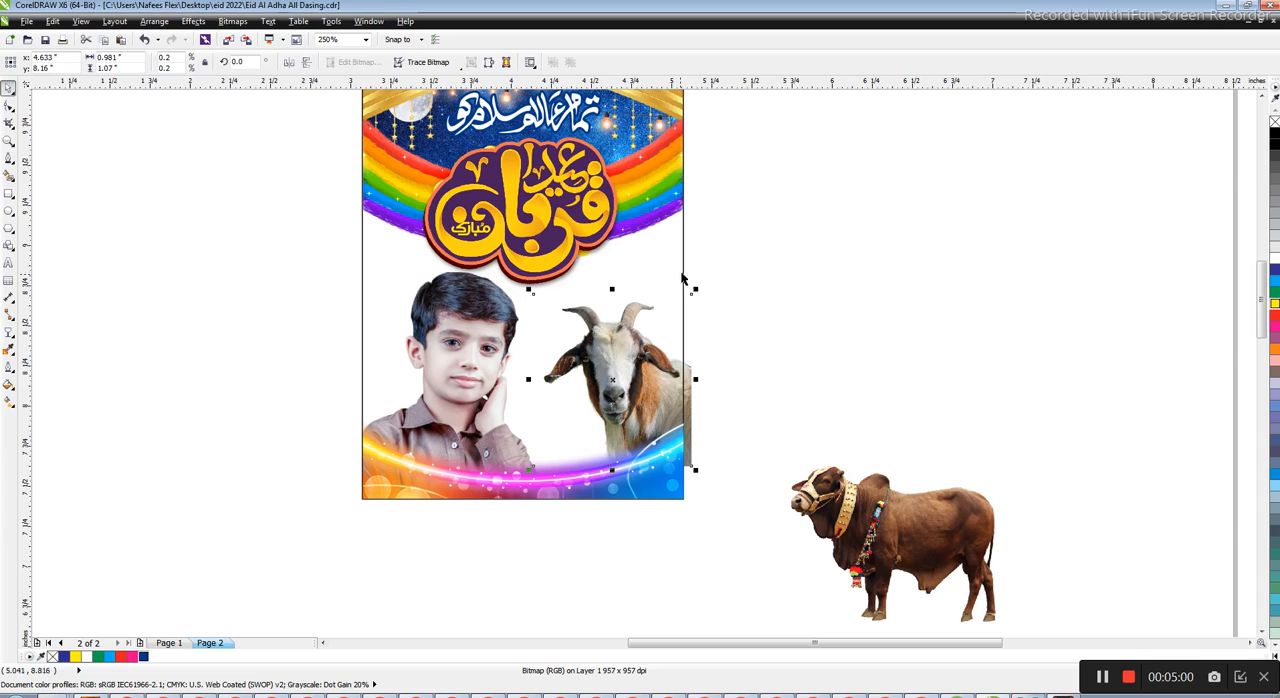
click(677, 270)
click(634, 385)
click(663, 482)
click(703, 388)
drag(542, 537, 542, 538)
key(ctrl+z)
Clip the goat image inside the poster frame with PowerClip
key(alt+c)
key(w)
key(p)
click(486, 410)
key(Return)
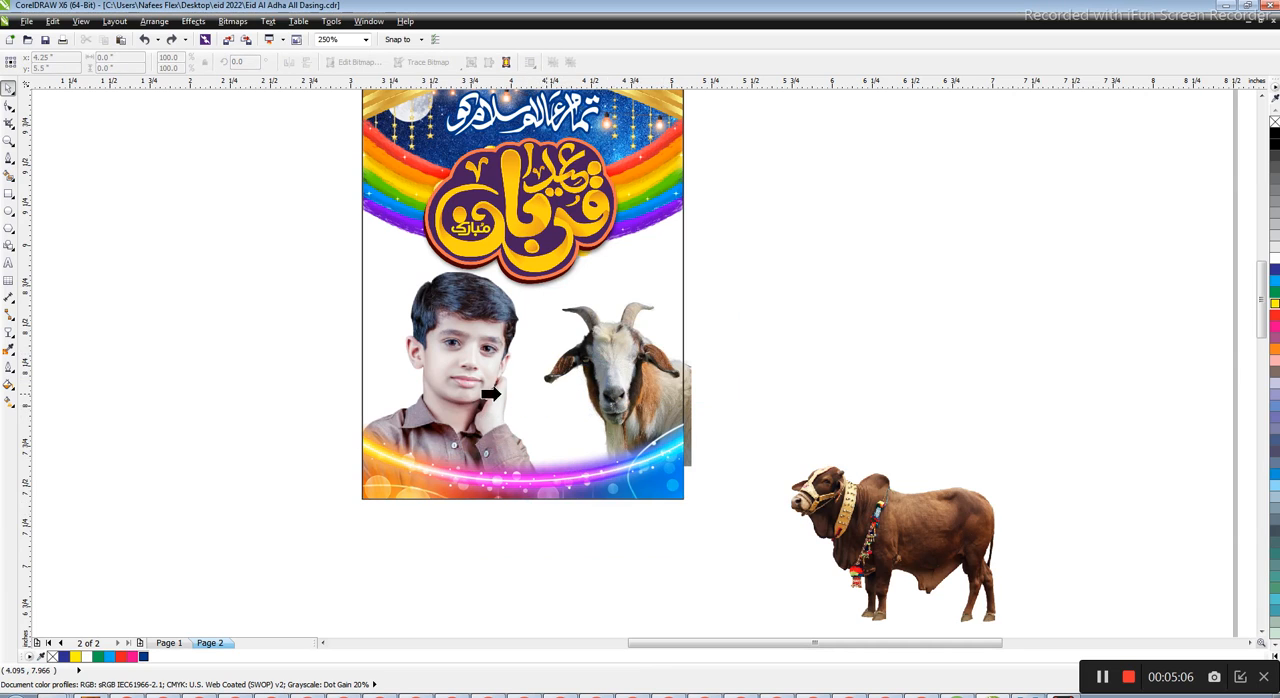
click(366, 290)
Tuck the goat behind the light wave and reposition it beside the boy
click(560, 552)
click(611, 386)
click(708, 384)
click(695, 386)
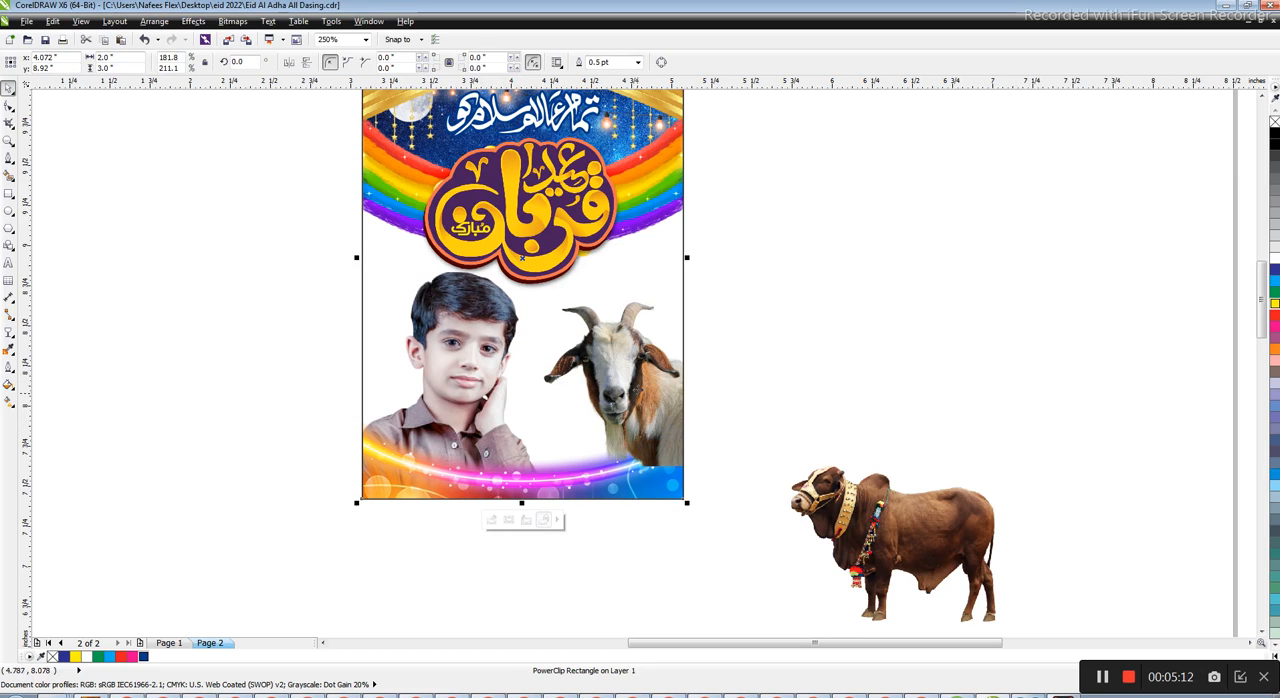
drag(622, 357, 622, 377)
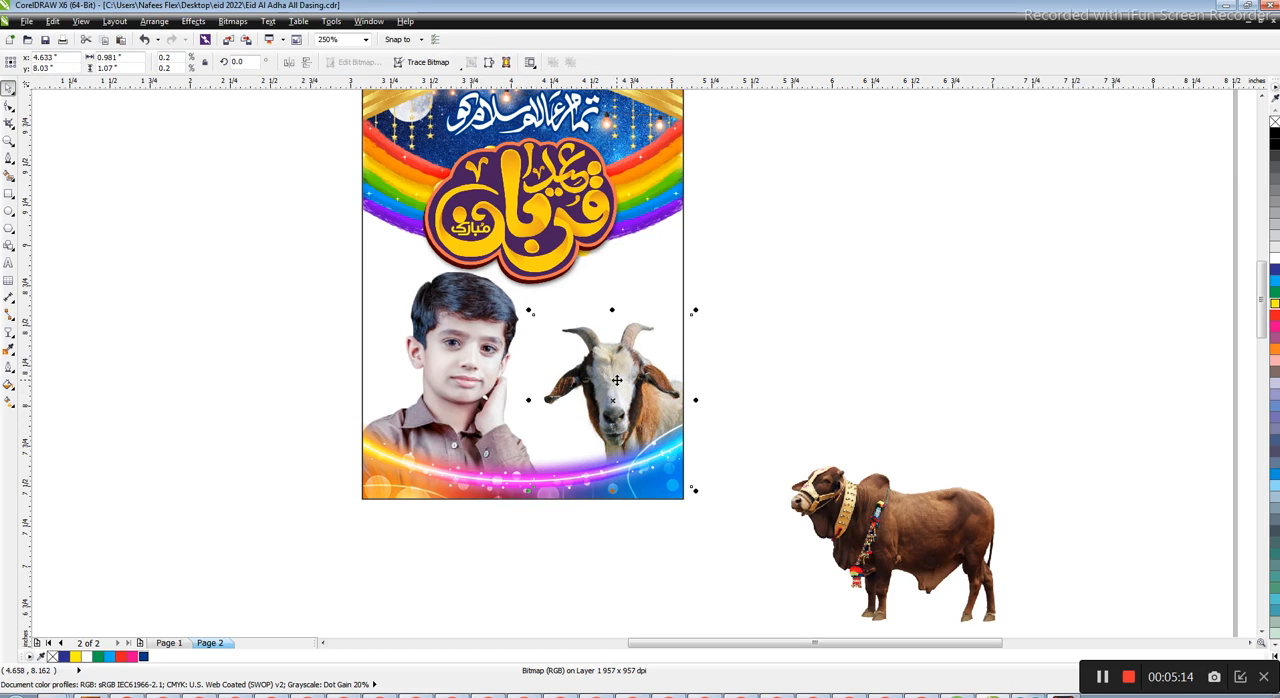
drag(617, 385, 604, 368)
Place the cow image above the goat across the poster's right edge and scale it to about 0.96 inch wide
drag(918, 515, 708, 298)
drag(783, 231, 757, 253)
drag(718, 305, 710, 289)
mouse_move(712, 292)
mouse_down()
mouse_move(698, 281)
mouse_move(705, 291)
mouse_up()
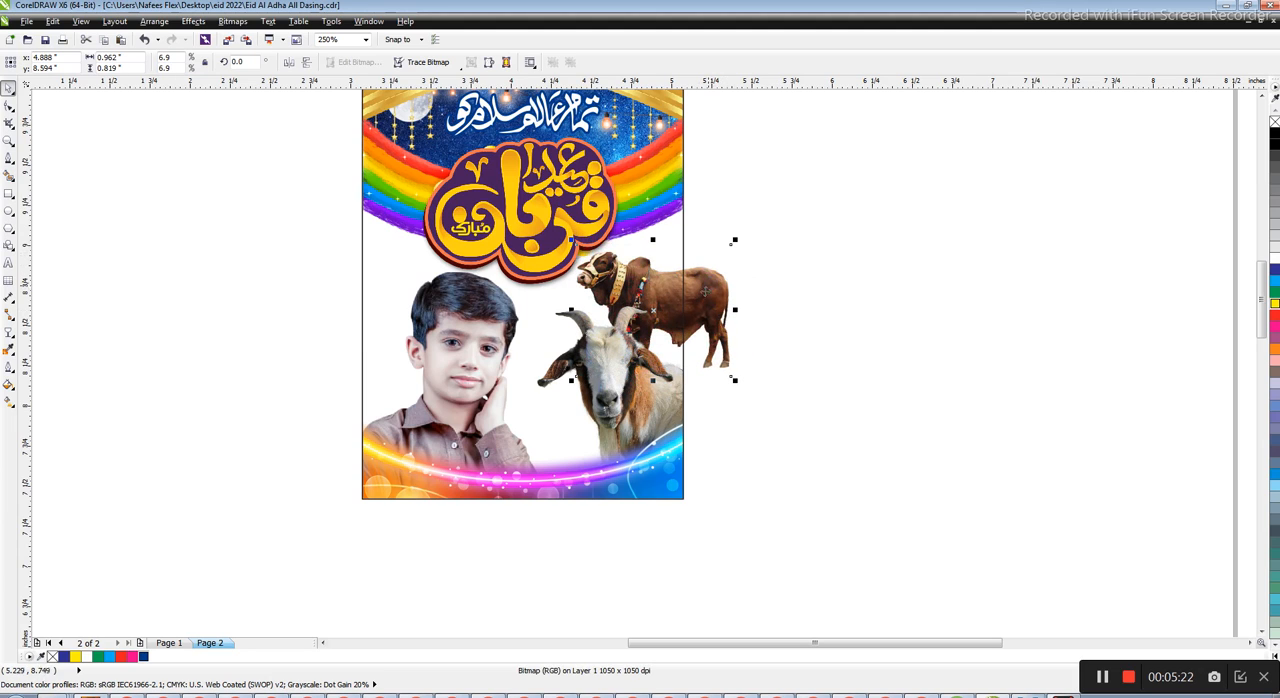
Scale the goat down to about 0.86 inch wide
click(638, 442)
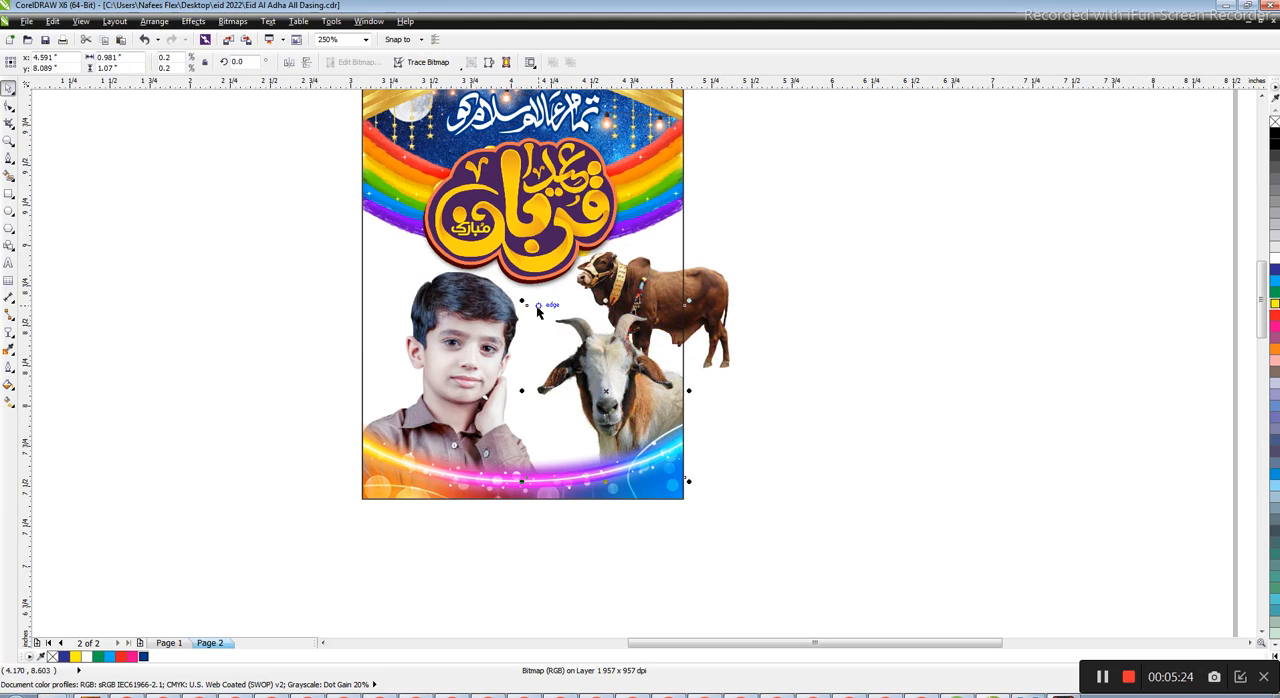
drag(524, 302, 538, 320)
drag(584, 437, 549, 474)
Clip the cow image inside the poster frame with PowerClip
drag(728, 283, 737, 287)
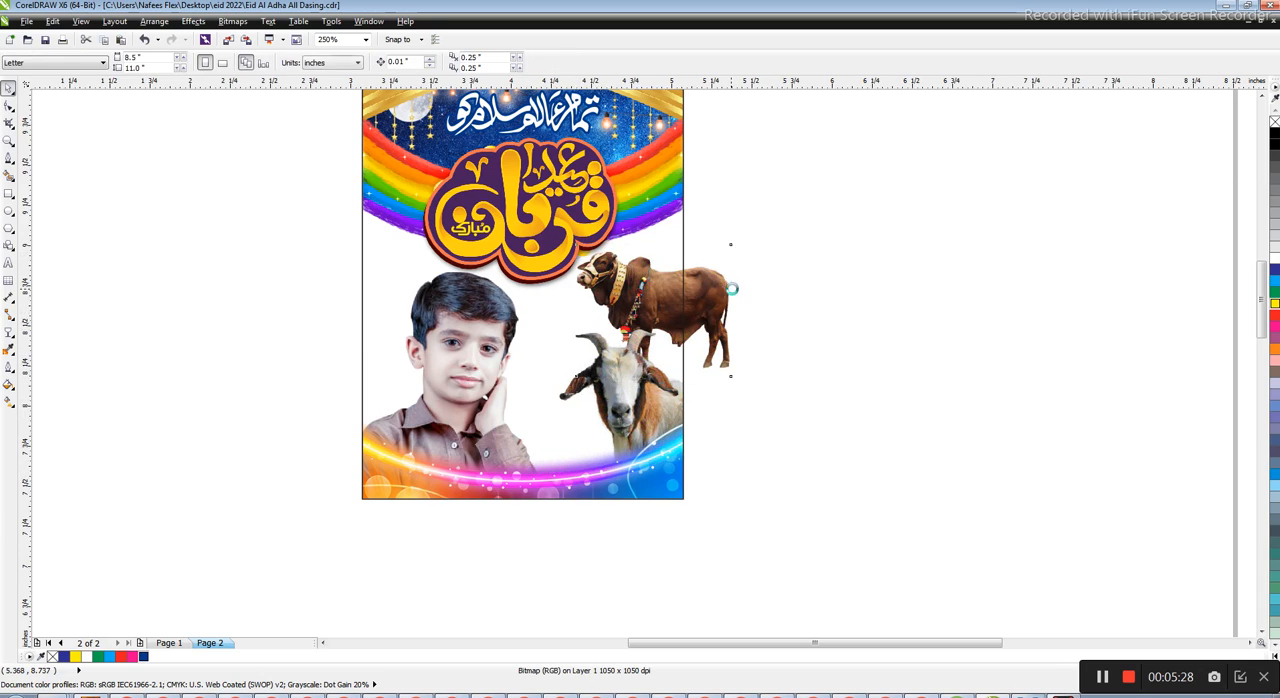
key(alt+c)
key(w)
key(p)
click(652, 467)
Enlarge the cow to about 1.19 inches wide and position it behind the goat at the frame's right edge
scroll(654, 271, up, 1)
ctrl+click(654, 275)
drag(652, 290, 648, 300)
key(ctrl+z)
drag(702, 354, 704, 366)
drag(830, 233, 865, 201)
drag(646, 364, 670, 381)
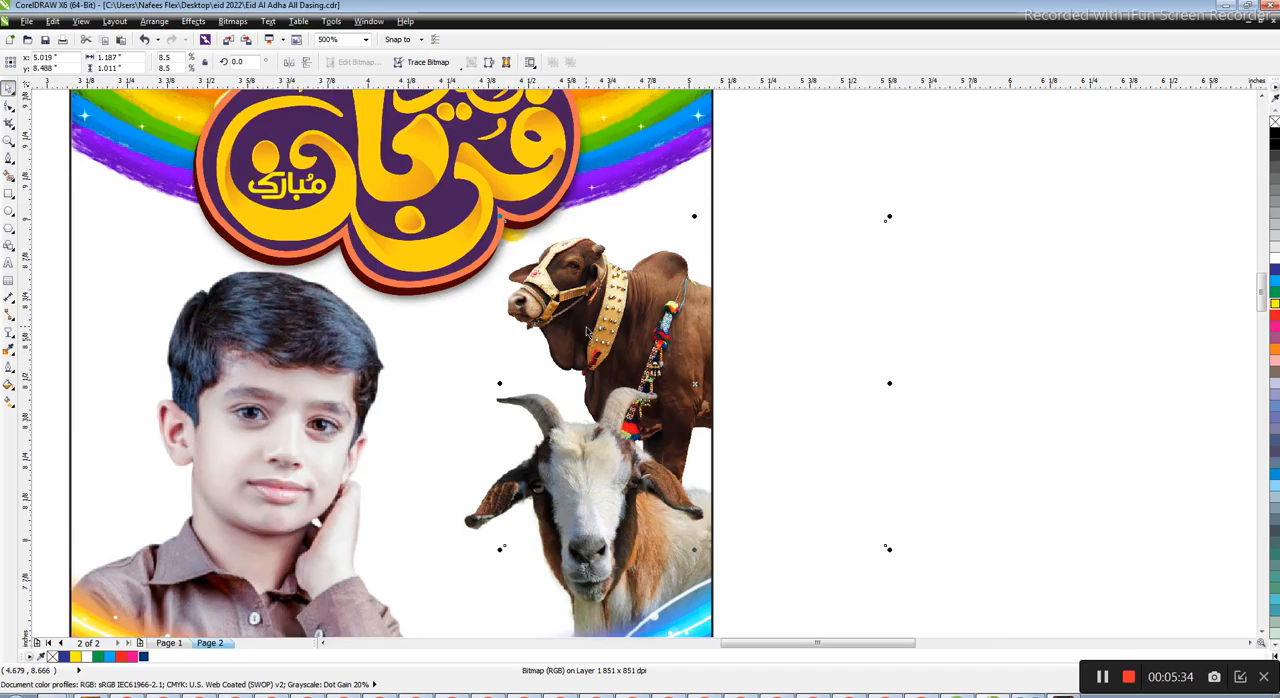
scroll(670, 381, down, 1)
key(Right)
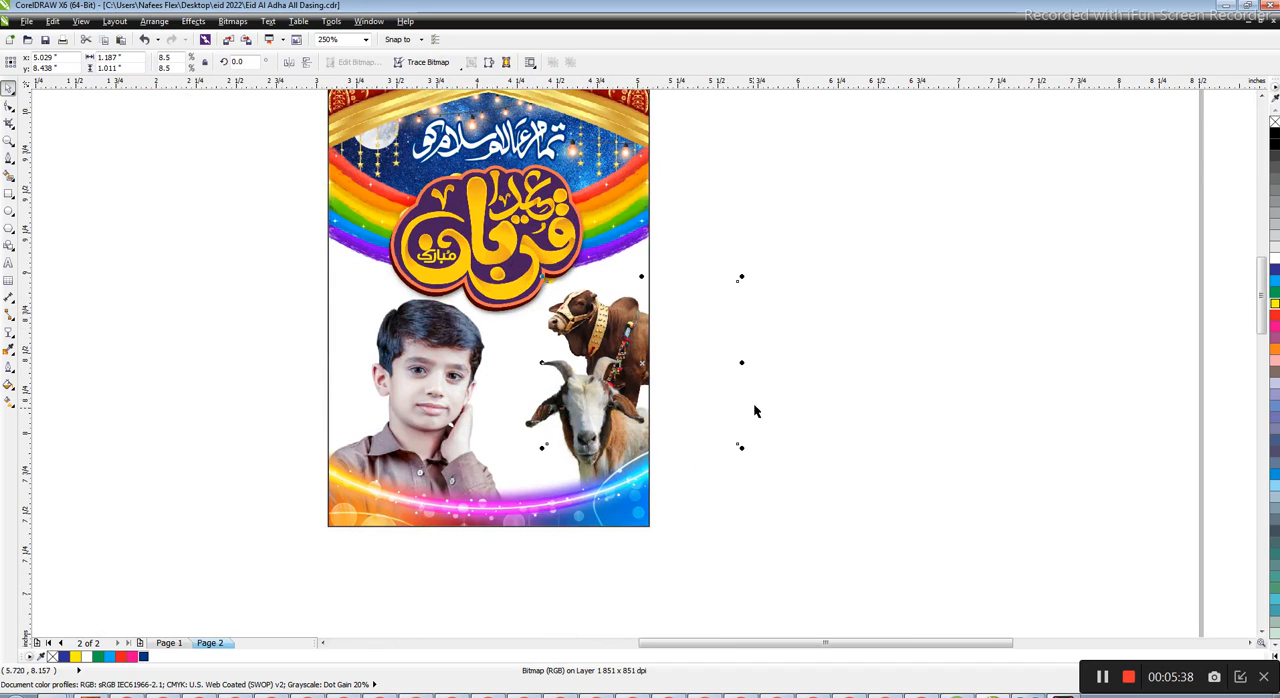
Move the goat toward the boy and enlarge it to about 1 inch wide, down into the light wave
click(592, 418)
click(592, 418)
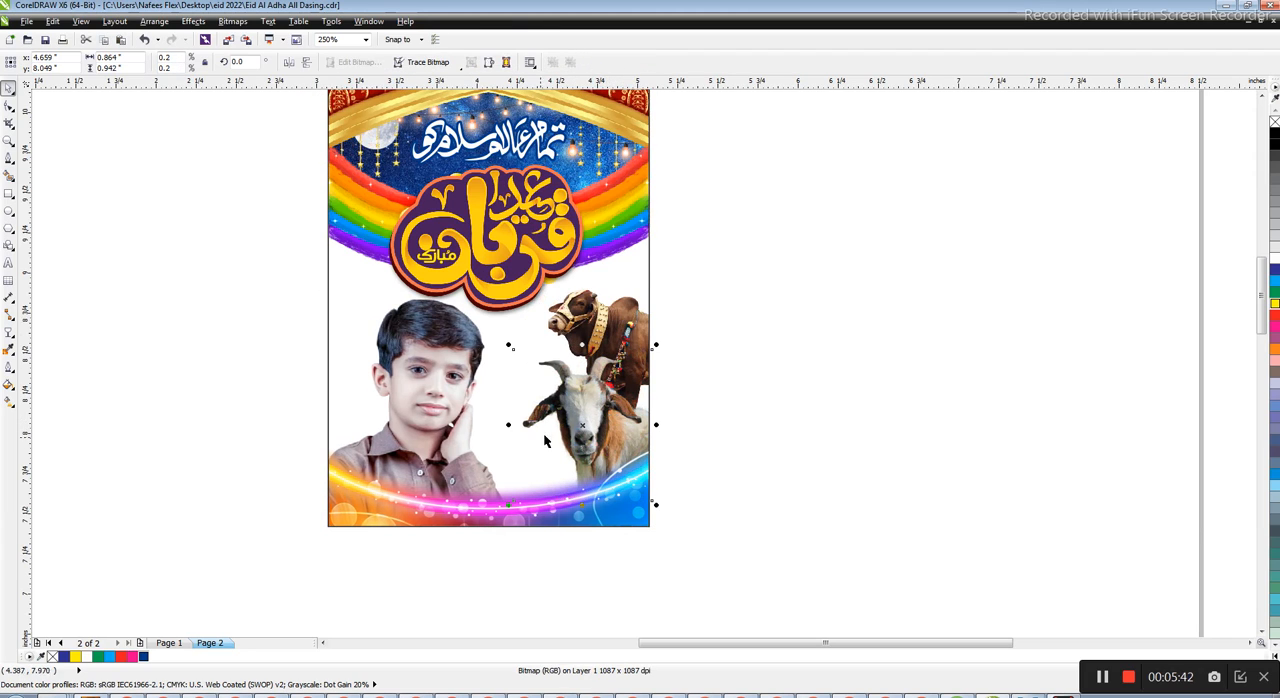
drag(510, 348, 491, 332)
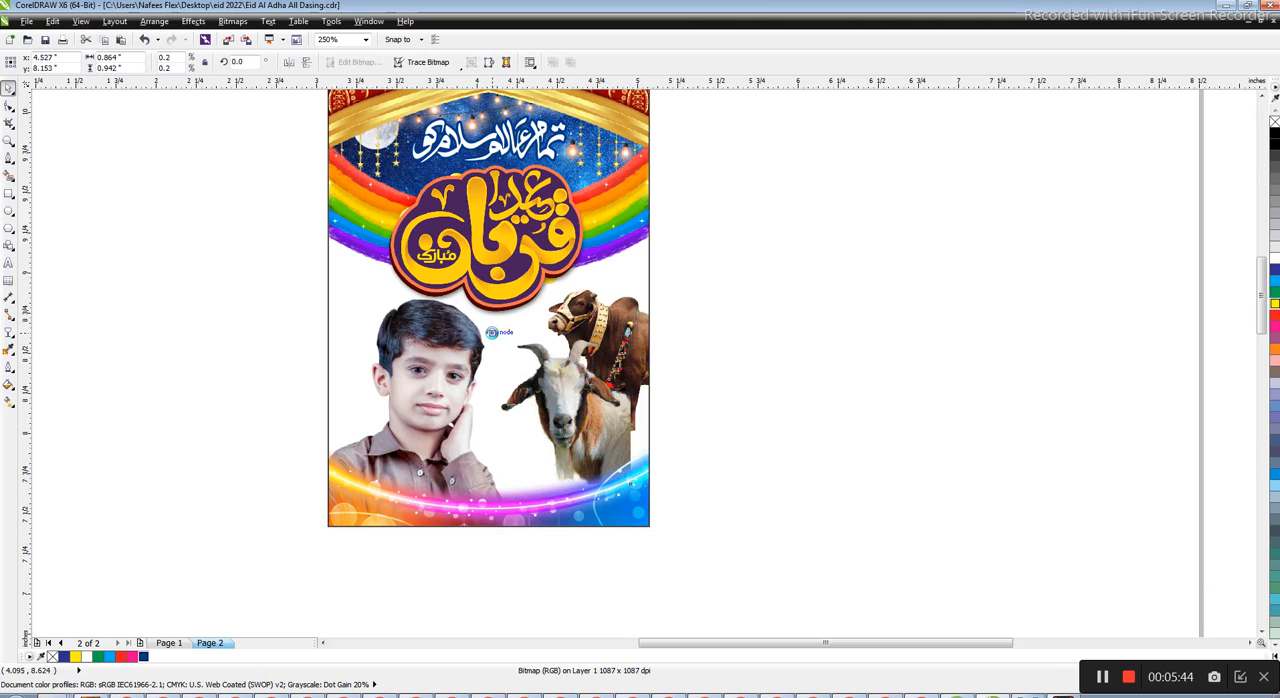
drag(634, 489, 655, 519)
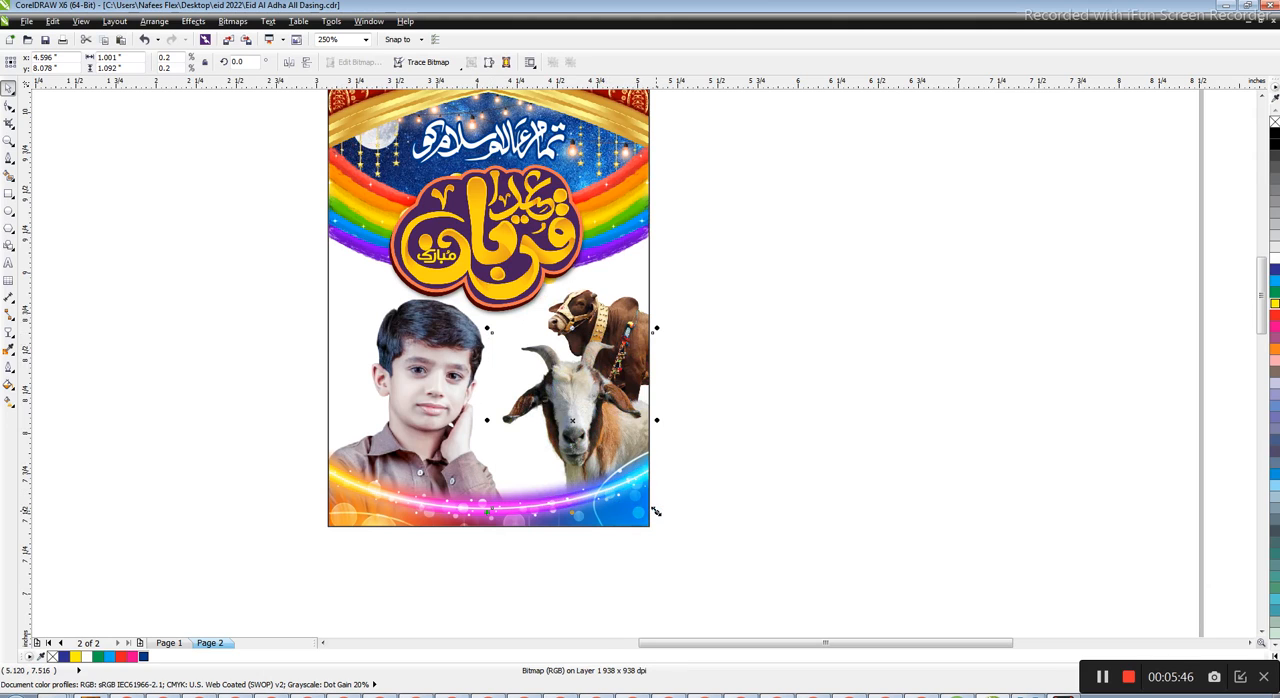
click(729, 334)
Shift the cow slightly up and to the left, and enlarge it a little behind the goat
scroll(612, 309, up, 2)
click(664, 298)
ctrl+click(664, 293)
drag(677, 397, 679, 383)
key(ctrl+z)
click(670, 334)
ctrl+click(670, 334)
drag(673, 335, 669, 326)
drag(866, 249, 888, 228)
click(793, 273)
scroll(586, 351, down, 1)
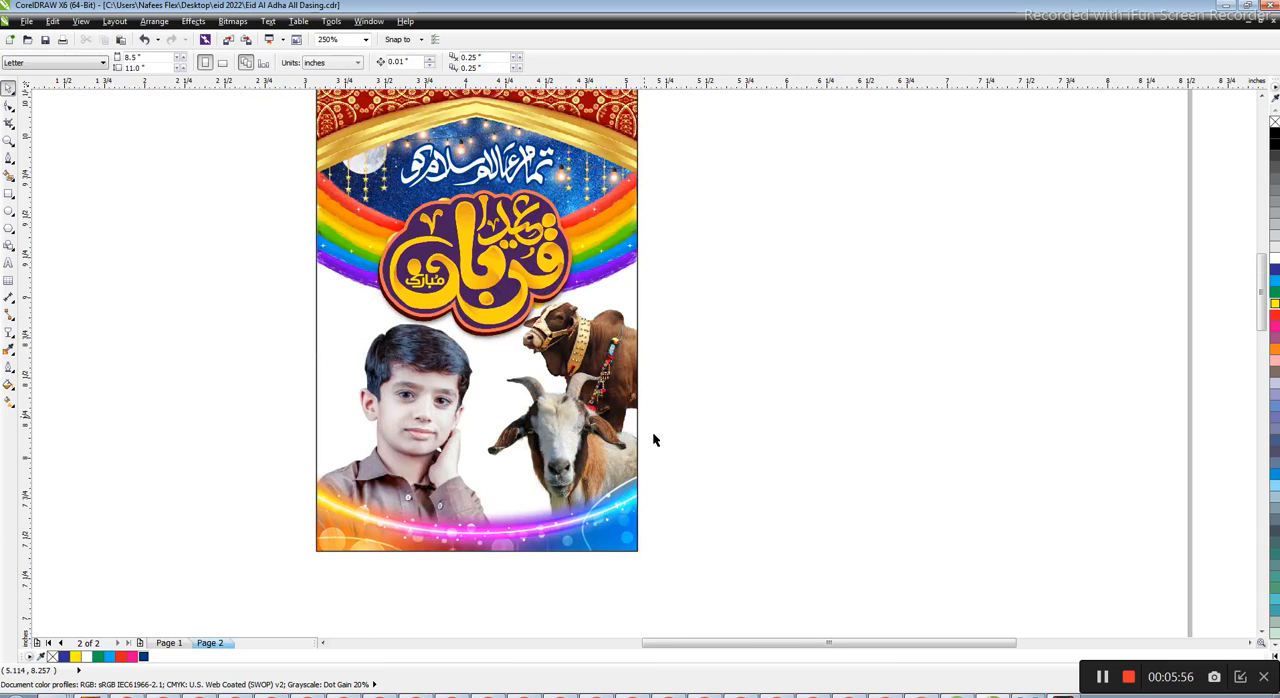
Nudge the boy's photo 0.02 inch to the right and 0.02 inch down
scroll(462, 465, up, 1)
click(462, 465)
scroll(462, 465, down, 1)
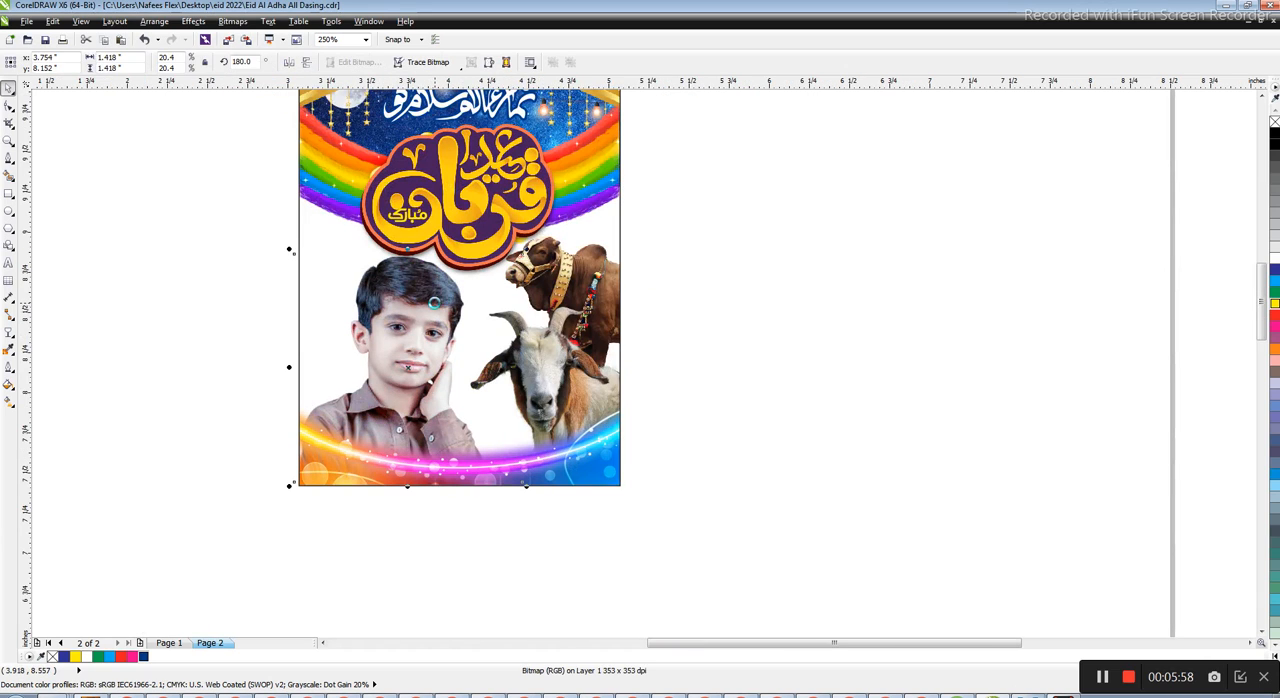
key(Right)
key(Right)
key(Down)
key(Down)
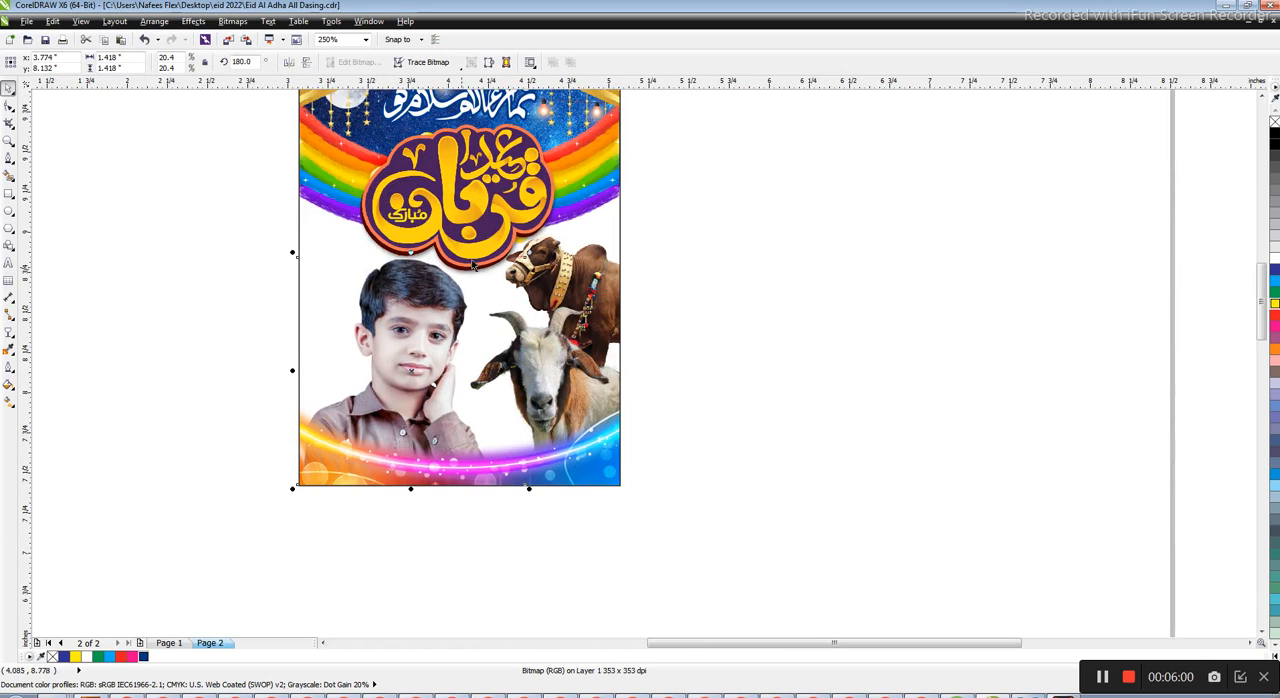
click(769, 304)
Scale the large calligraphy title down about its centre to about 1.27 inches wide
scroll(615, 369, down, 1)
scroll(566, 277, up, 1)
click(528, 324)
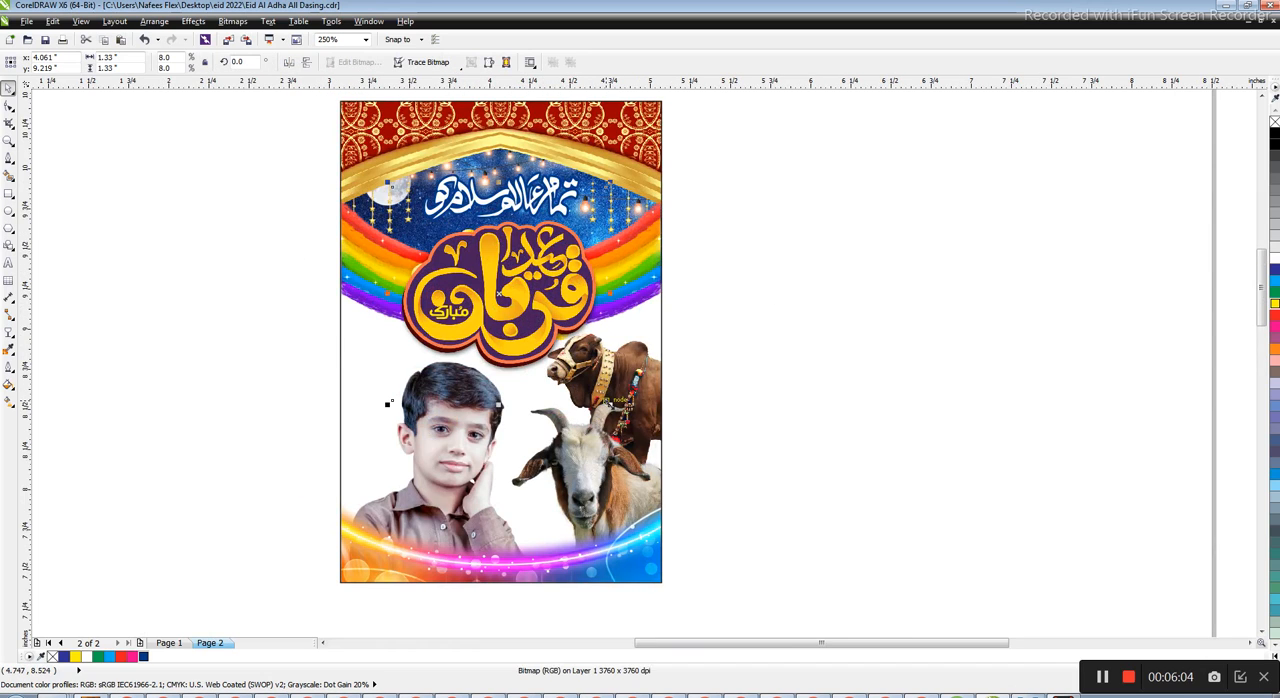
drag(610, 402, 605, 398)
click(824, 319)
Examine the whole poster and how the resized title fits between the rainbows, photo and animals
scroll(824, 319, down, 1)
drag(783, 163, 500, 478)
key(Escape)
key(F4)
click(646, 333)
scroll(665, 342, up, 1)
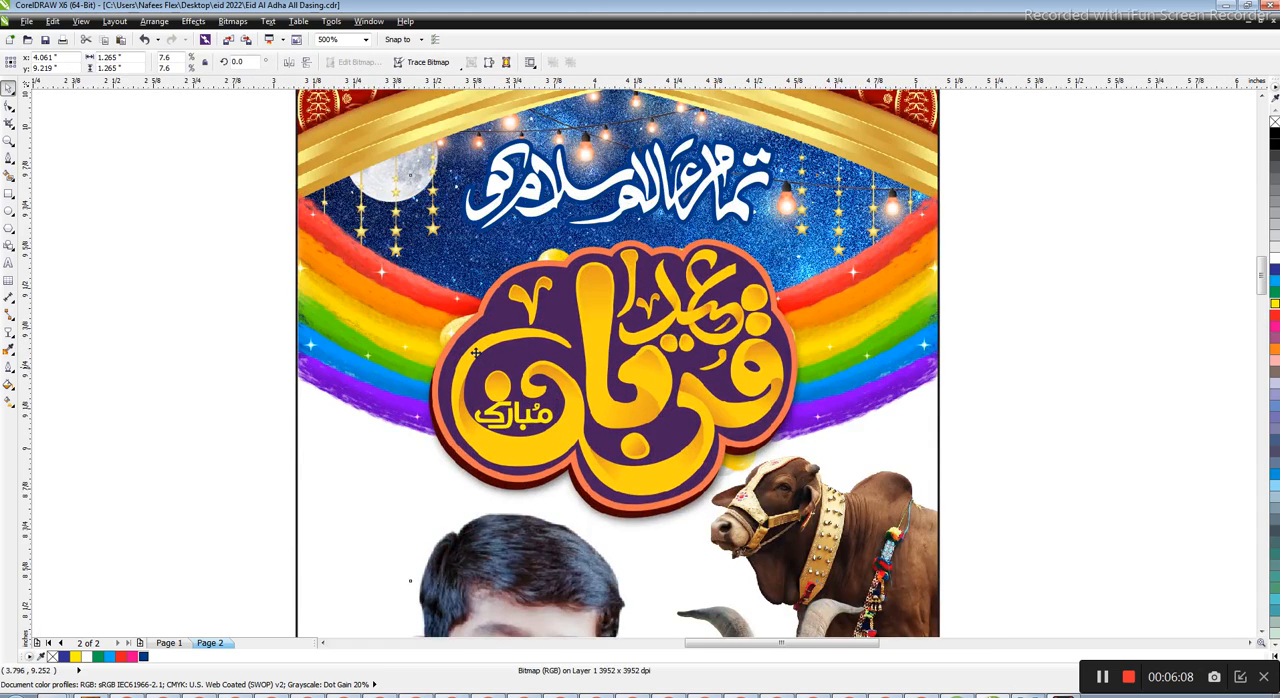
scroll(452, 325, down, 1)
click(706, 286)
scroll(578, 280, down, 1)
drag(732, 179, 422, 528)
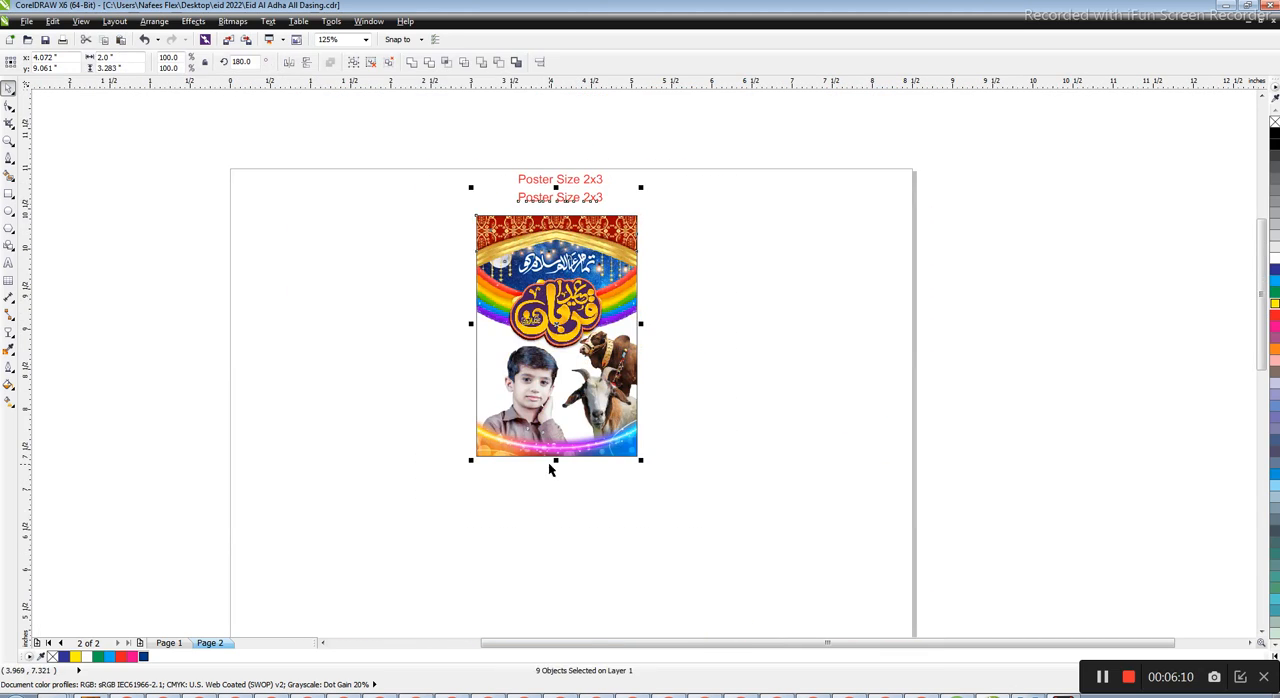
key(shift+F2)
key(Escape)
click(736, 510)
Try to apply an interactive fill to the poster's frame rectangle and undo it
key(g)
scroll(611, 336, down, 1)
scroll(680, 405, up, 1)
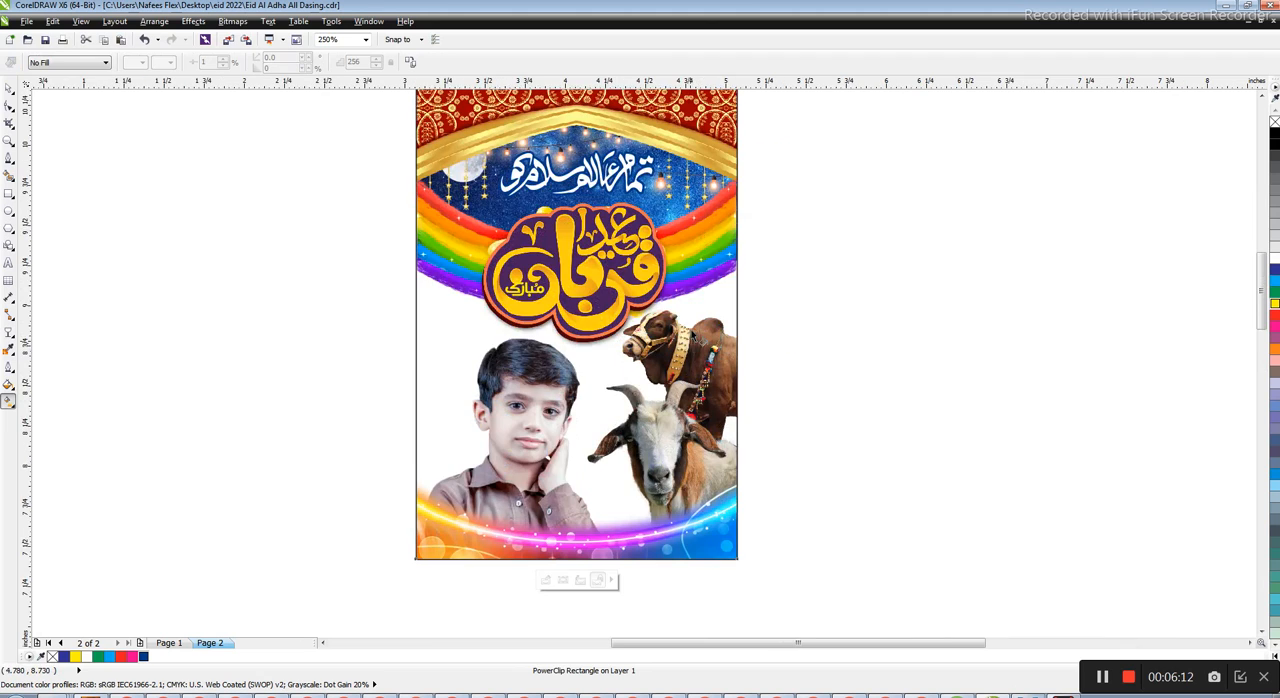
drag(692, 287, 692, 518)
key(ctrl+z)
key(space)
Try moving and deleting the artwork near the cow at the poster's right edge, undoing each change
click(836, 278)
drag(737, 350, 669, 387)
key(ctrl+z)
click(841, 395)
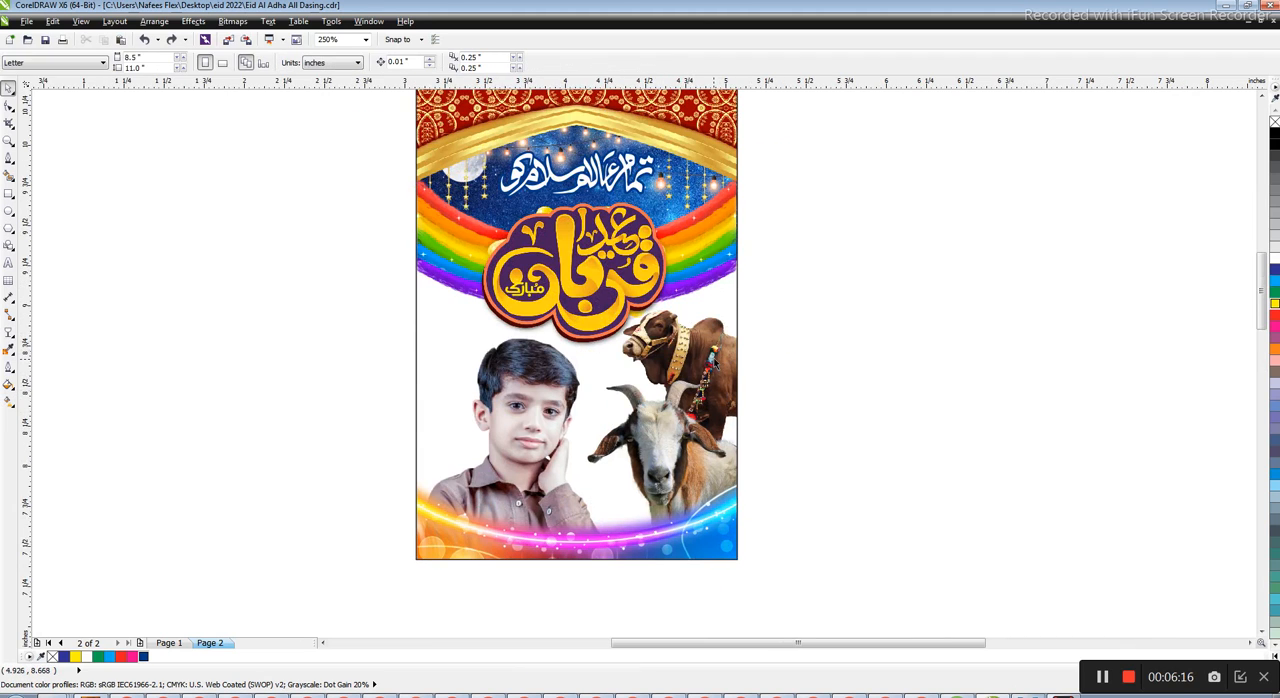
click(714, 355)
key(Delete)
key(ctrl+z)
click(771, 349)
Try to apply an interactive fill to the right rainbow image over the animals
click(708, 238)
scroll(655, 293, down, 2)
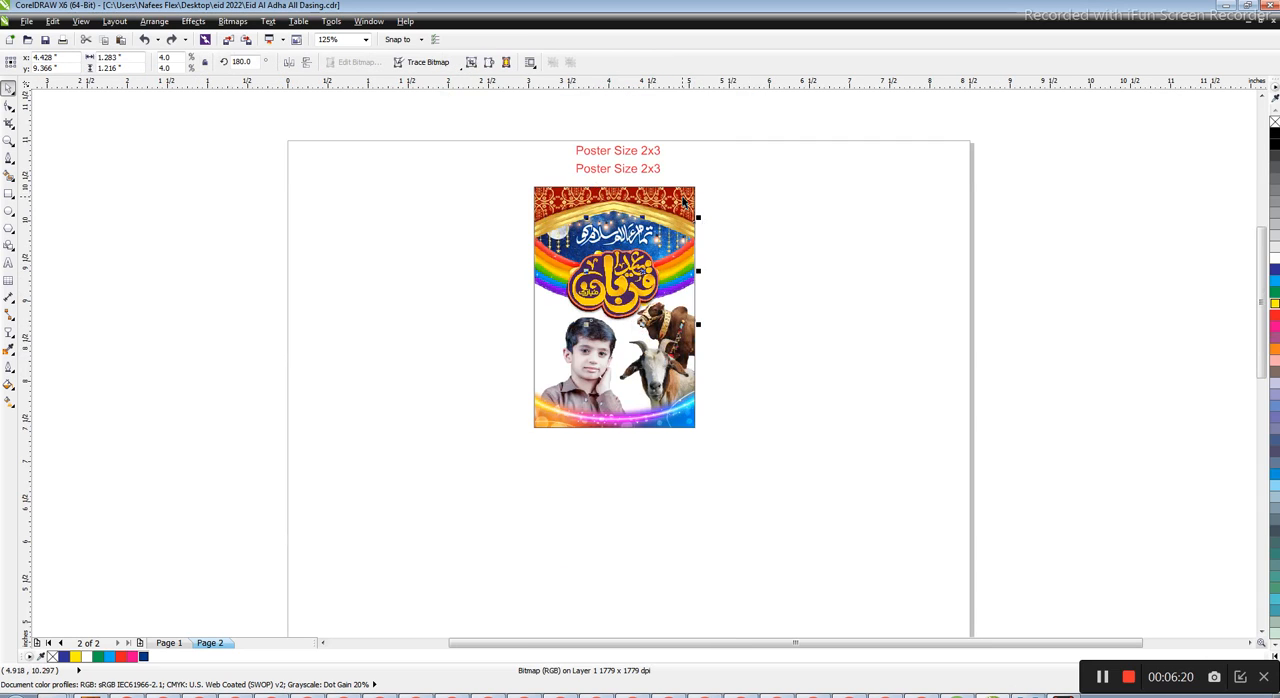
scroll(675, 361, up, 1)
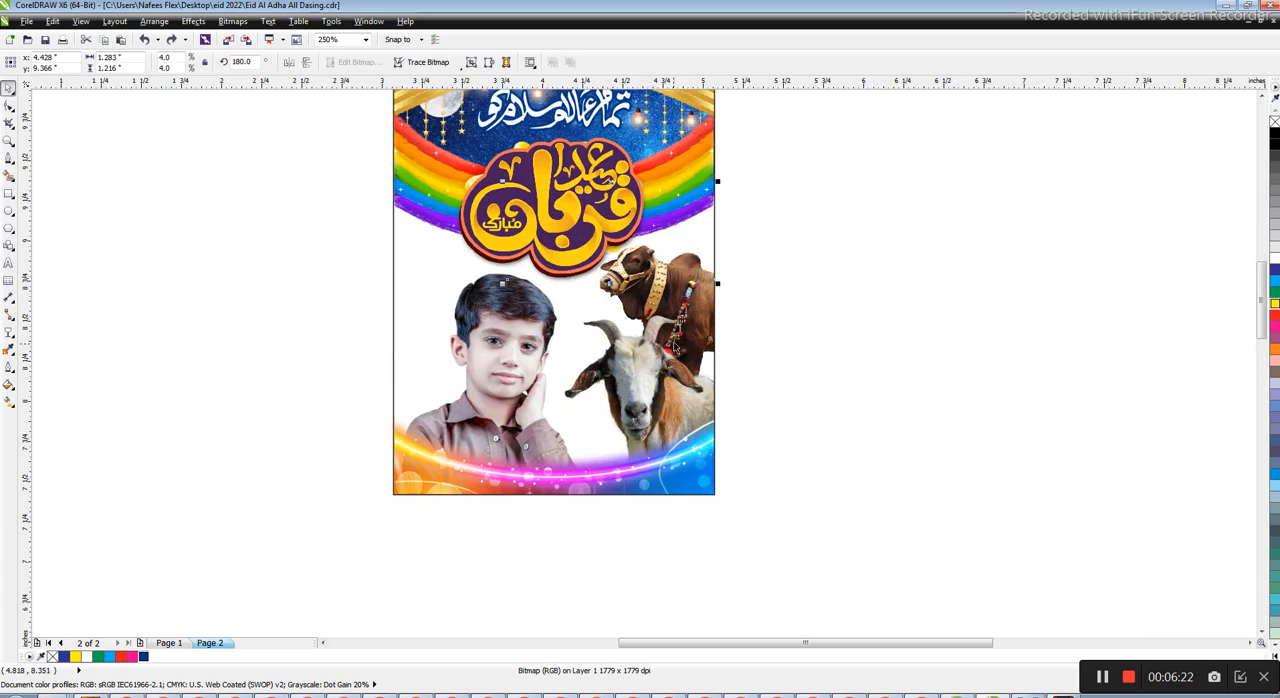
key(g)
drag(680, 340, 684, 382)
click(740, 380)
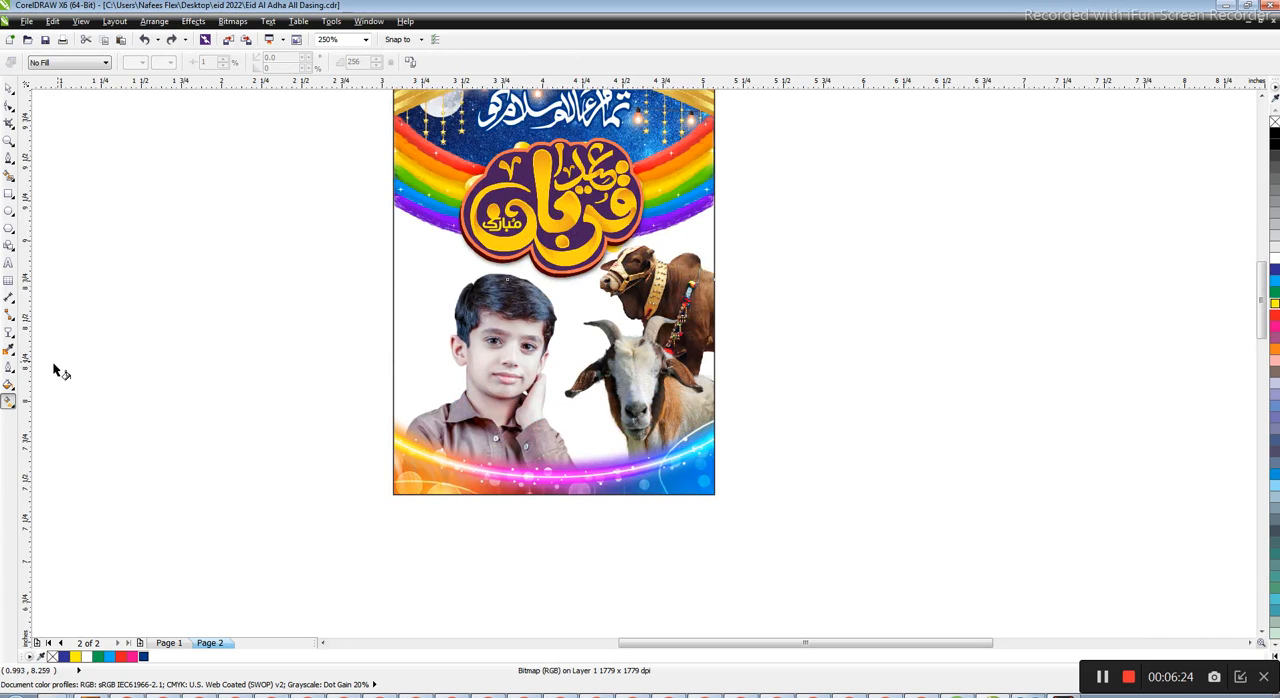
Try a linear transparency on the right rainbow image with the Transparency tool and undo it
click(9, 399)
click(10, 333)
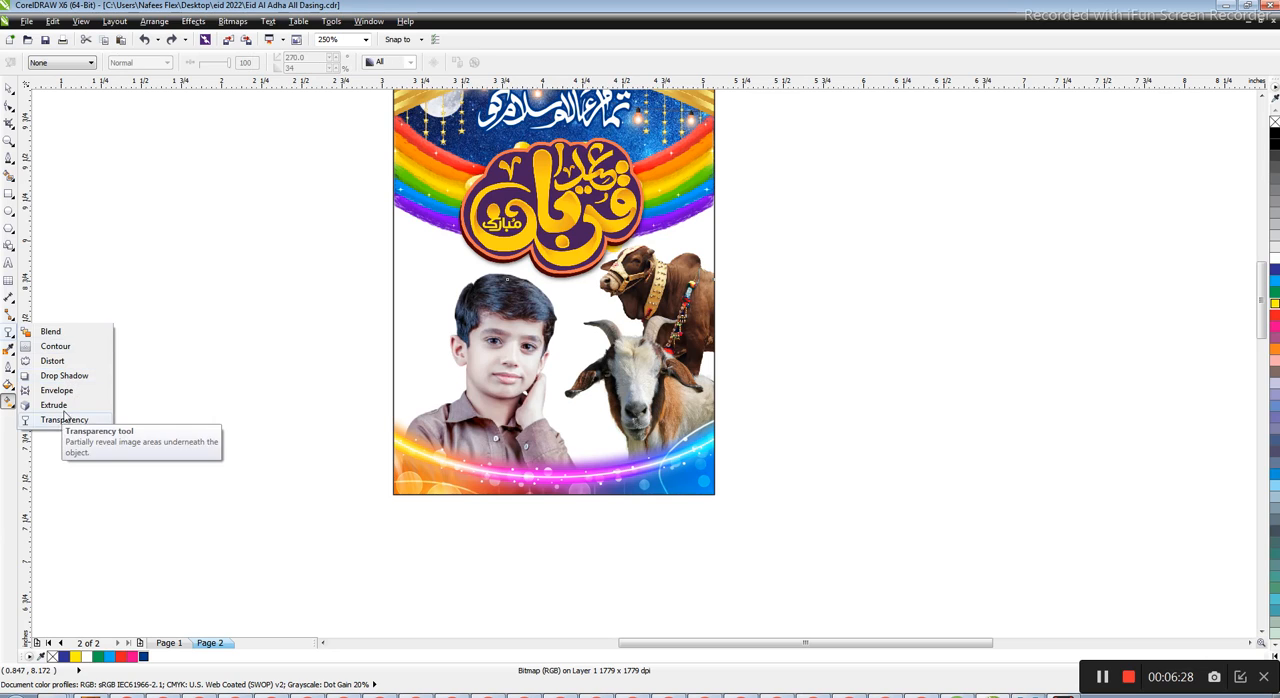
click(62, 419)
drag(614, 375, 609, 418)
drag(650, 269, 668, 394)
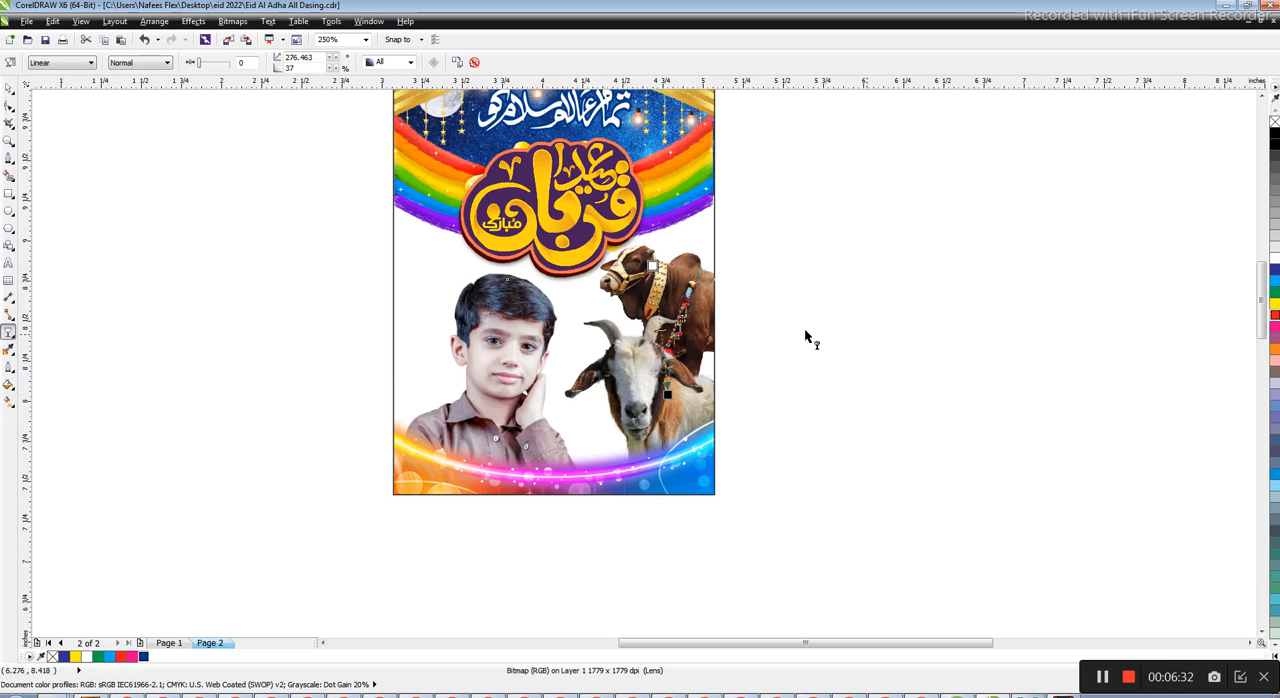
key(ctrl+z)
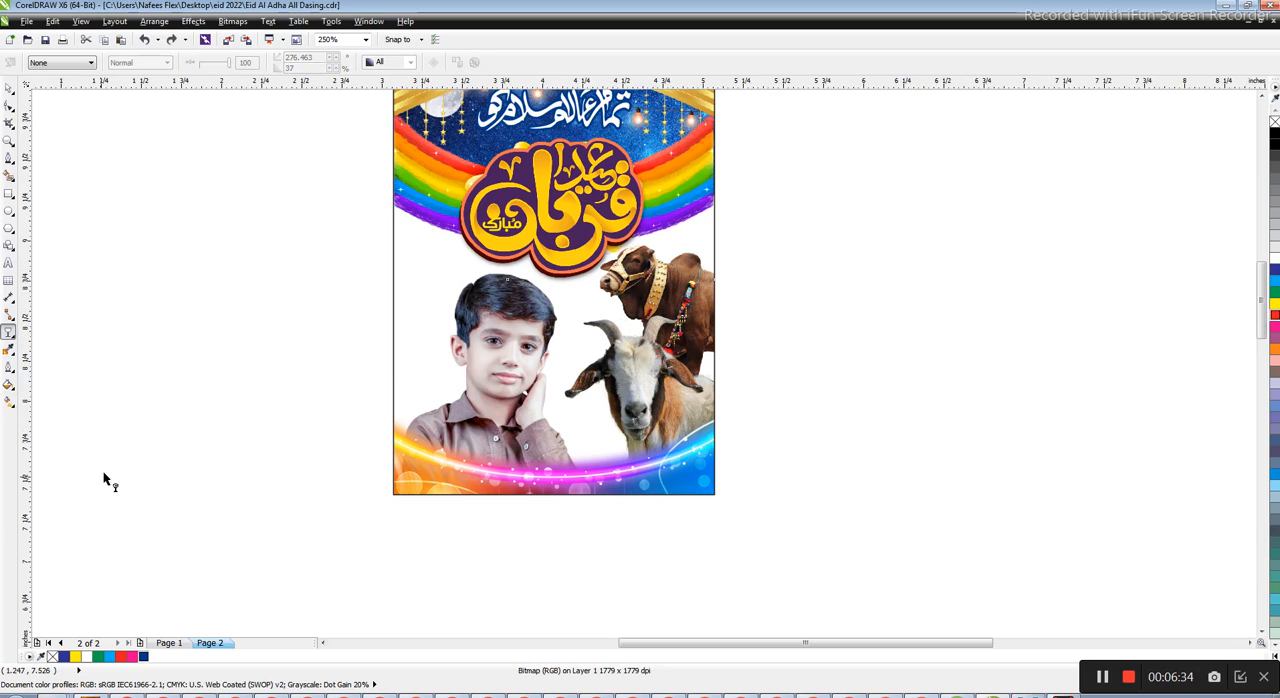
Try to apply a linear fountain fill to the right rainbow image over the animals
click(9, 89)
key(g)
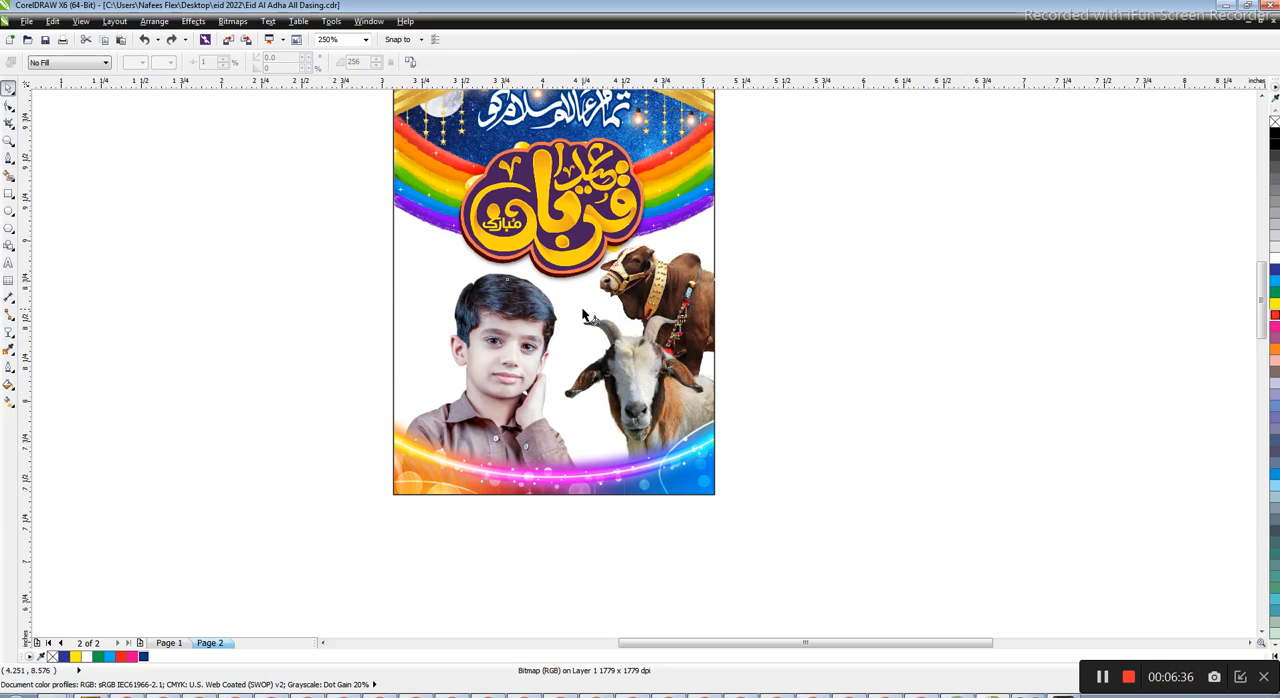
drag(665, 289, 672, 349)
click(730, 382)
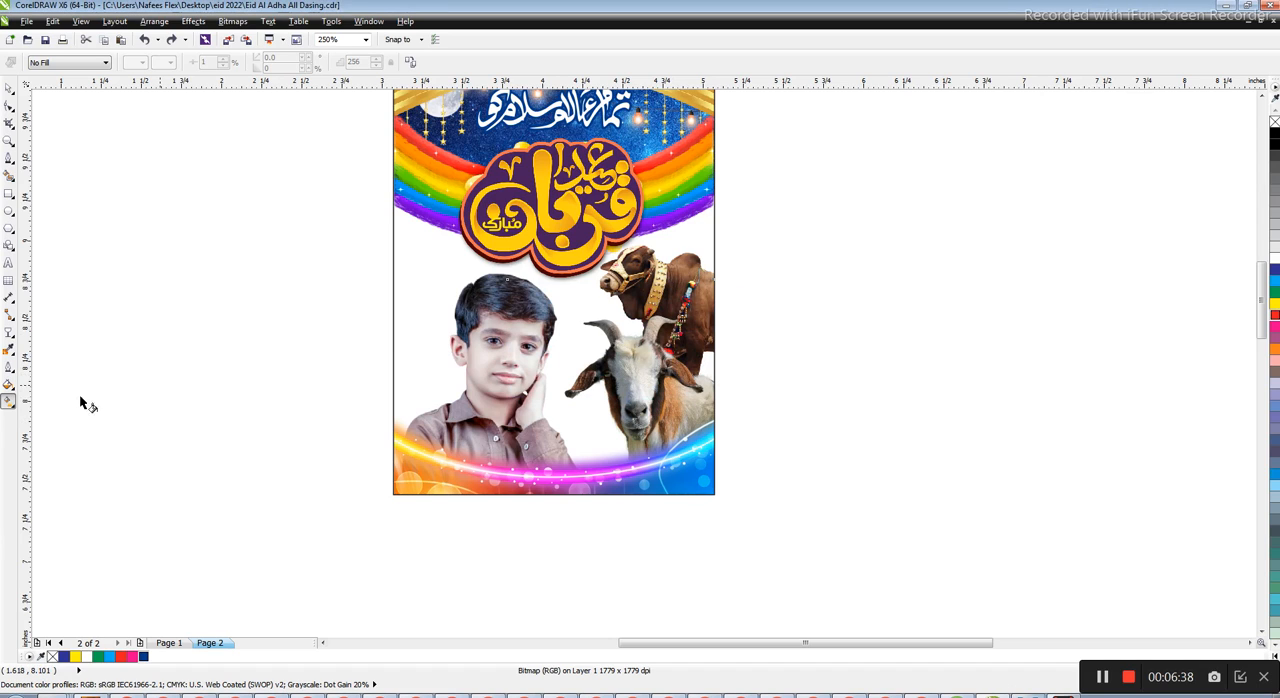
click(13, 400)
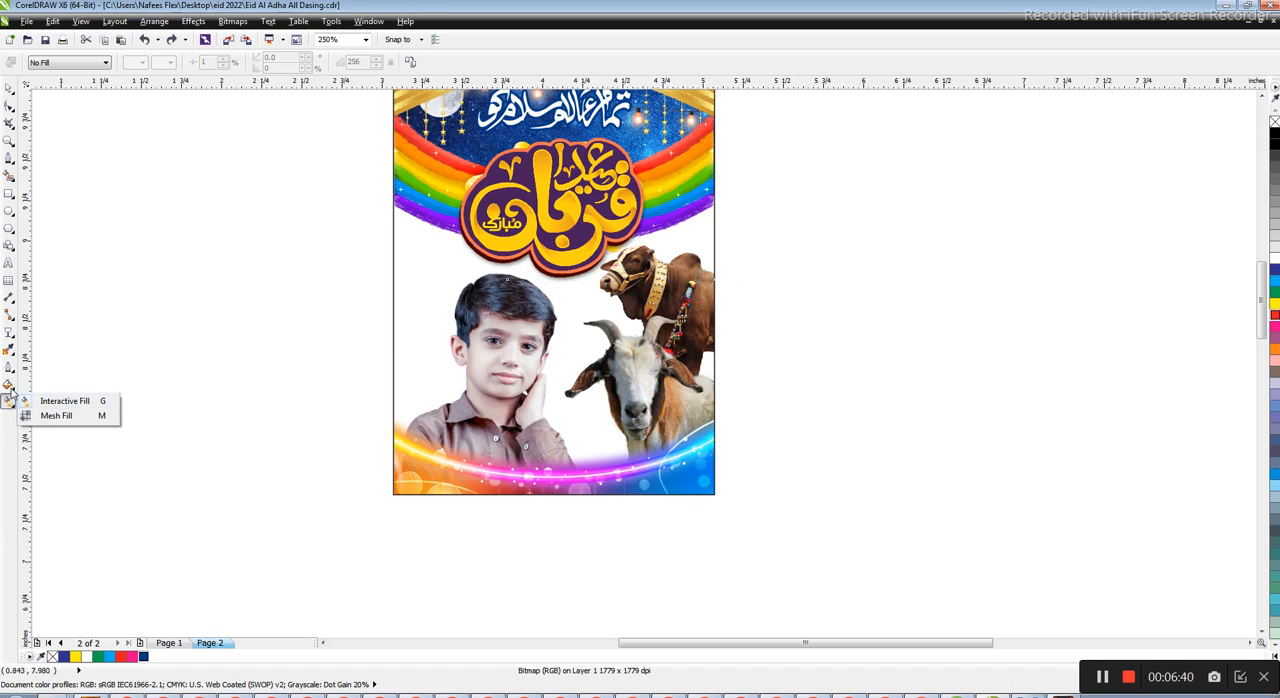
click(11, 386)
click(62, 399)
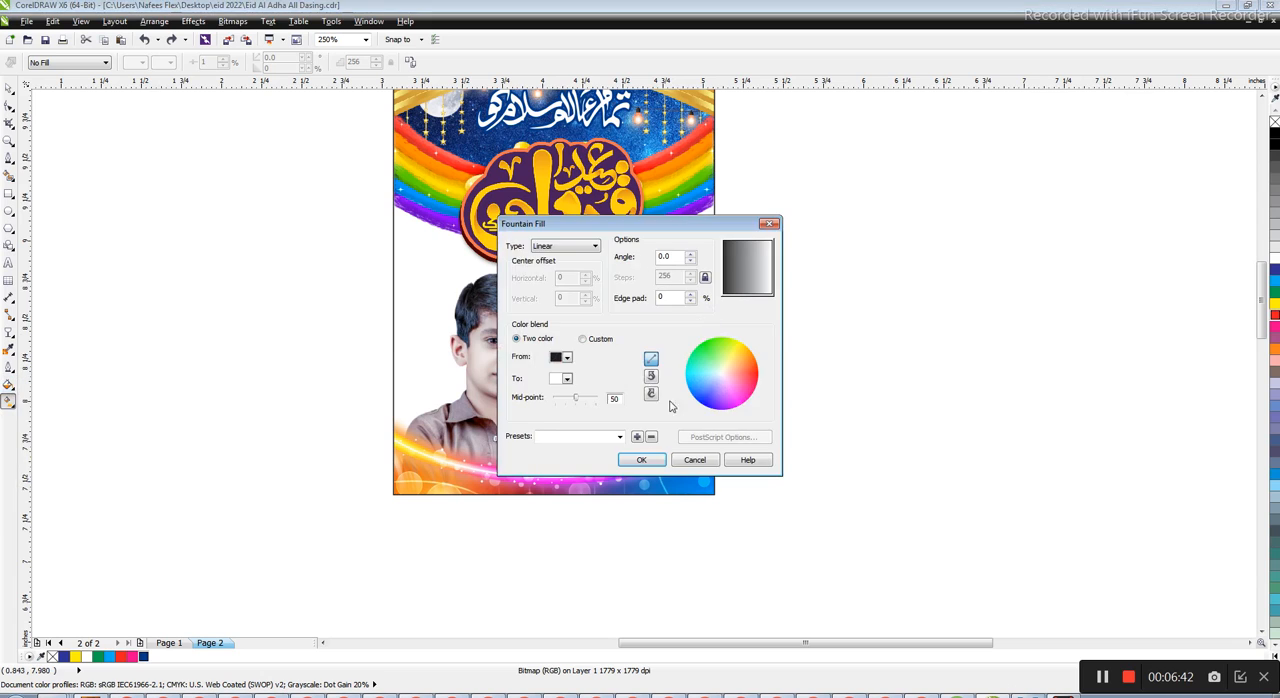
click(650, 460)
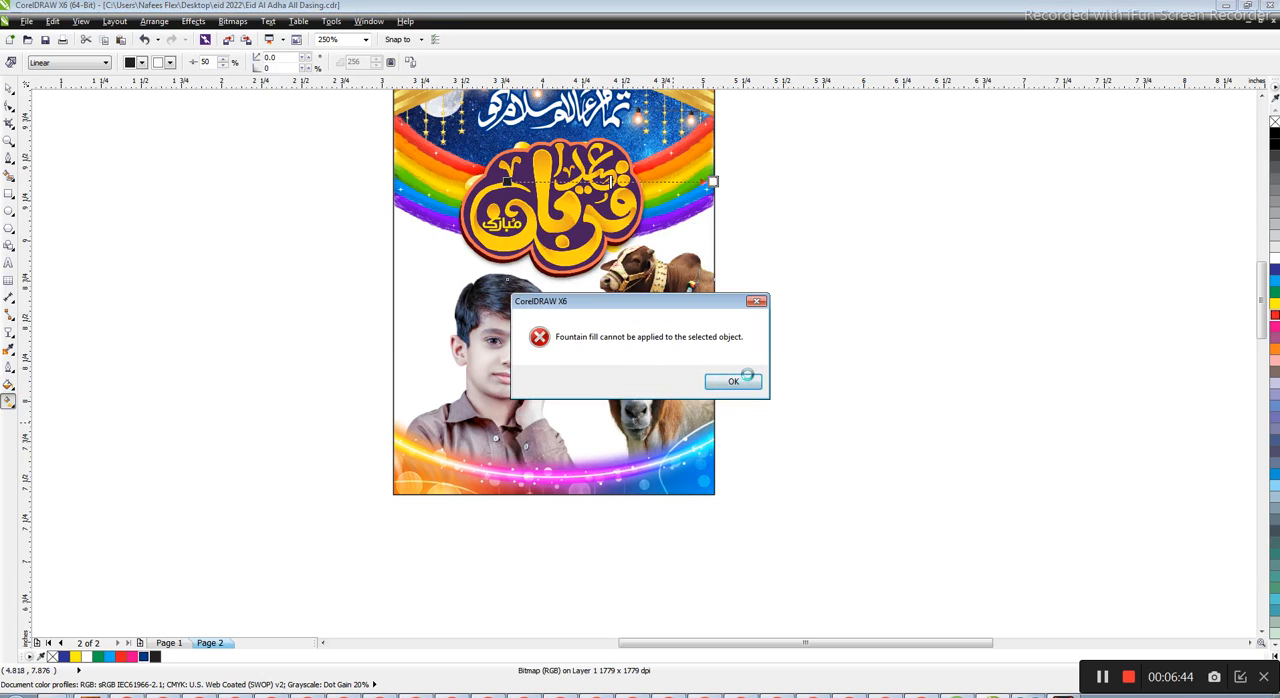
click(745, 378)
Select the poster's frame rectangle, try moving it sideways and undo the move
click(648, 376)
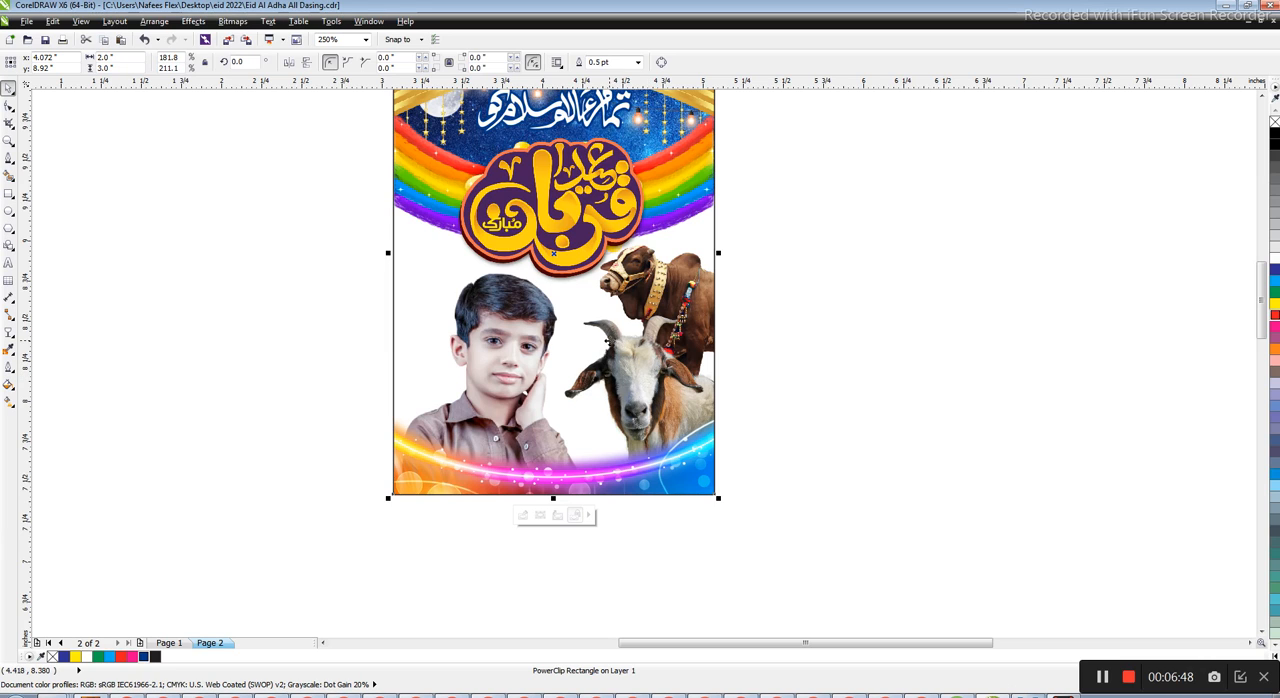
key(g)
scroll(568, 331, down, 1)
key(space)
drag(600, 357, 464, 367)
key(ctrl+z)
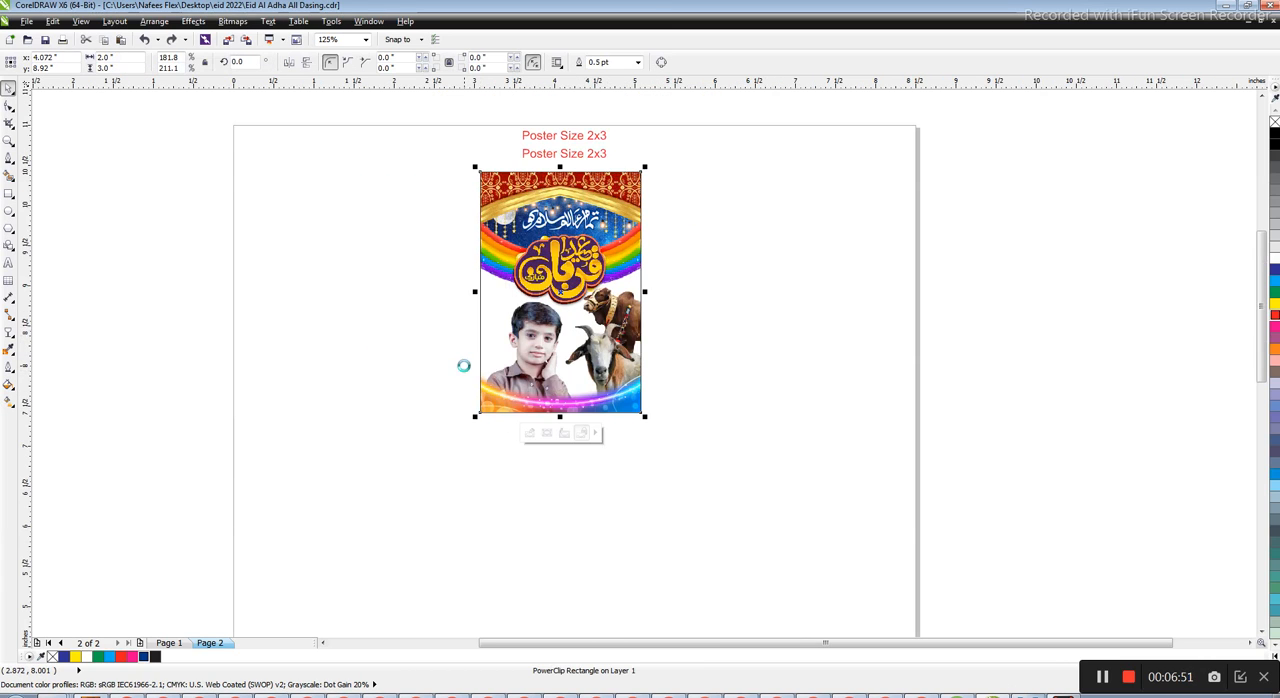
Try shifting the poster frame slightly downward and undo the move
click(1240, 678)
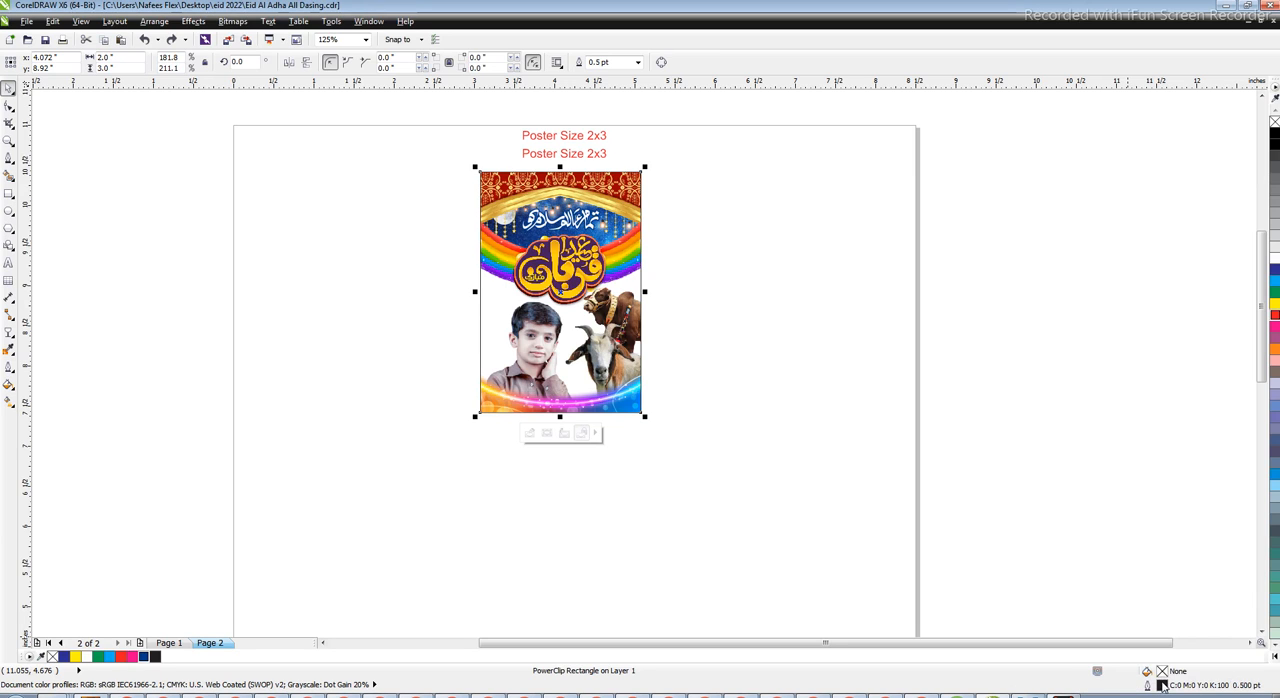
click(815, 440)
drag(586, 356, 597, 397)
key(ctrl+z)
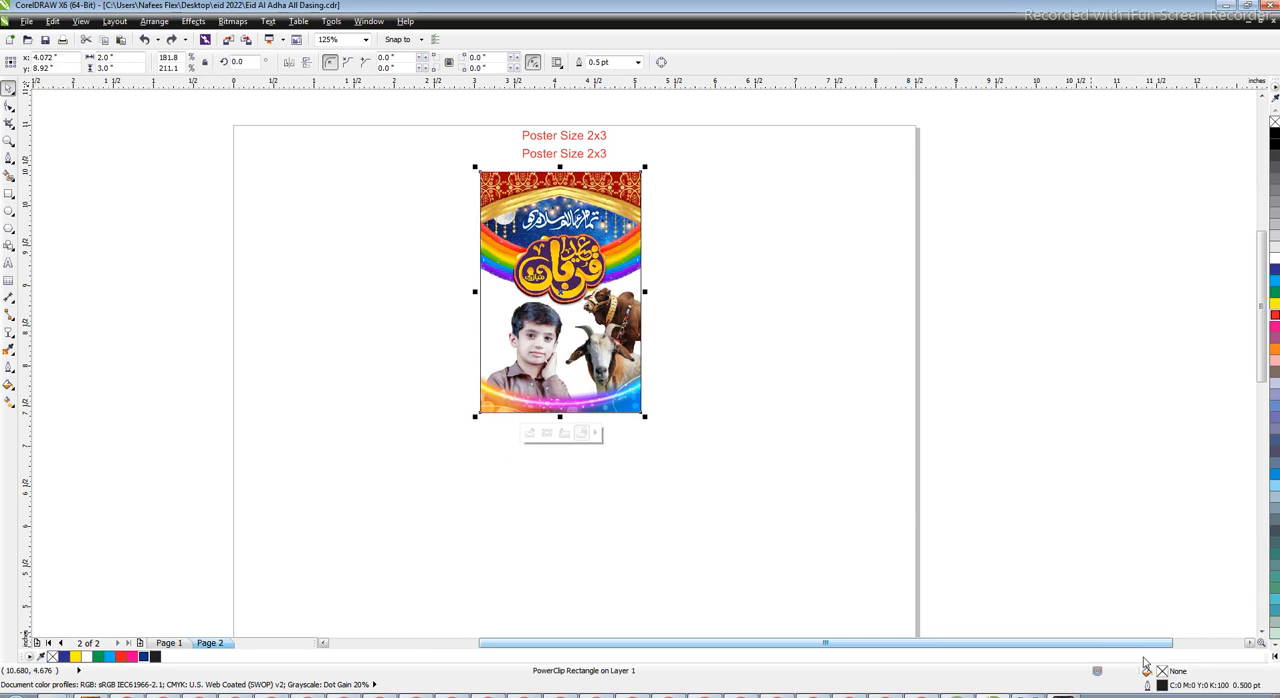
double_click(1161, 673)
click(500, 438)
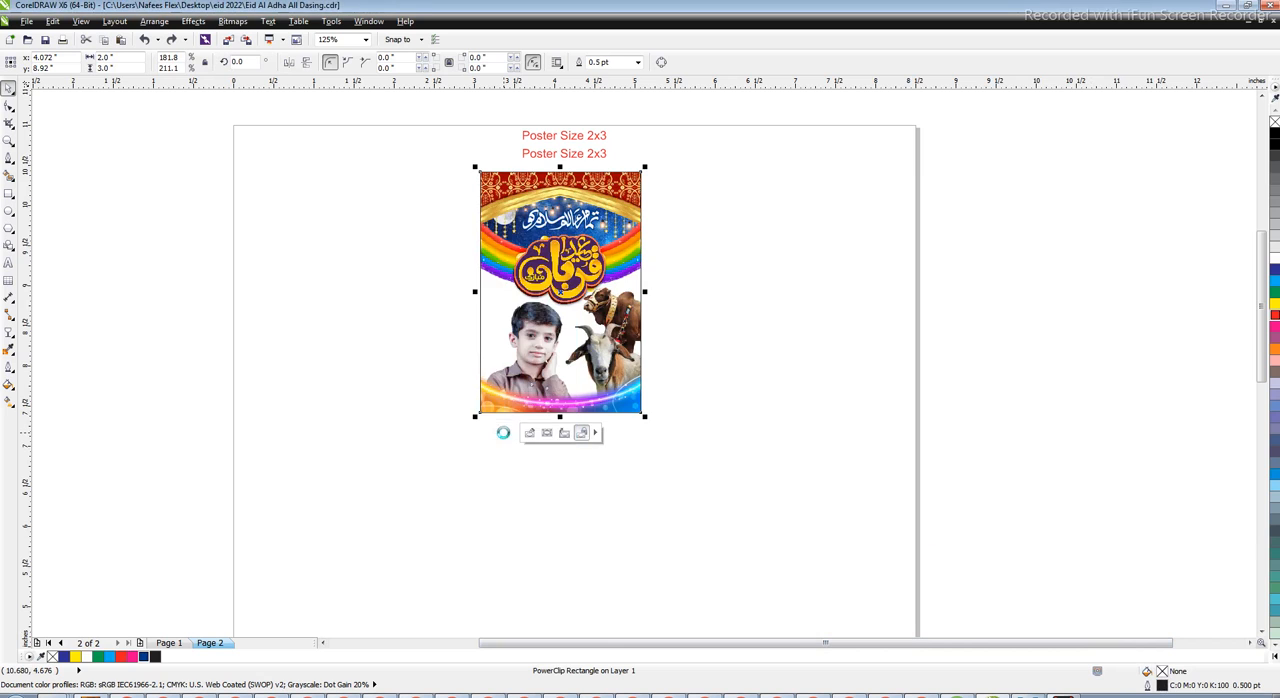
Apply a linear interactive fill to the poster frame, running down from beside the calligraphy to the poster's lower edge
scroll(537, 243, up, 1)
scroll(556, 268, down, 1)
key(g)
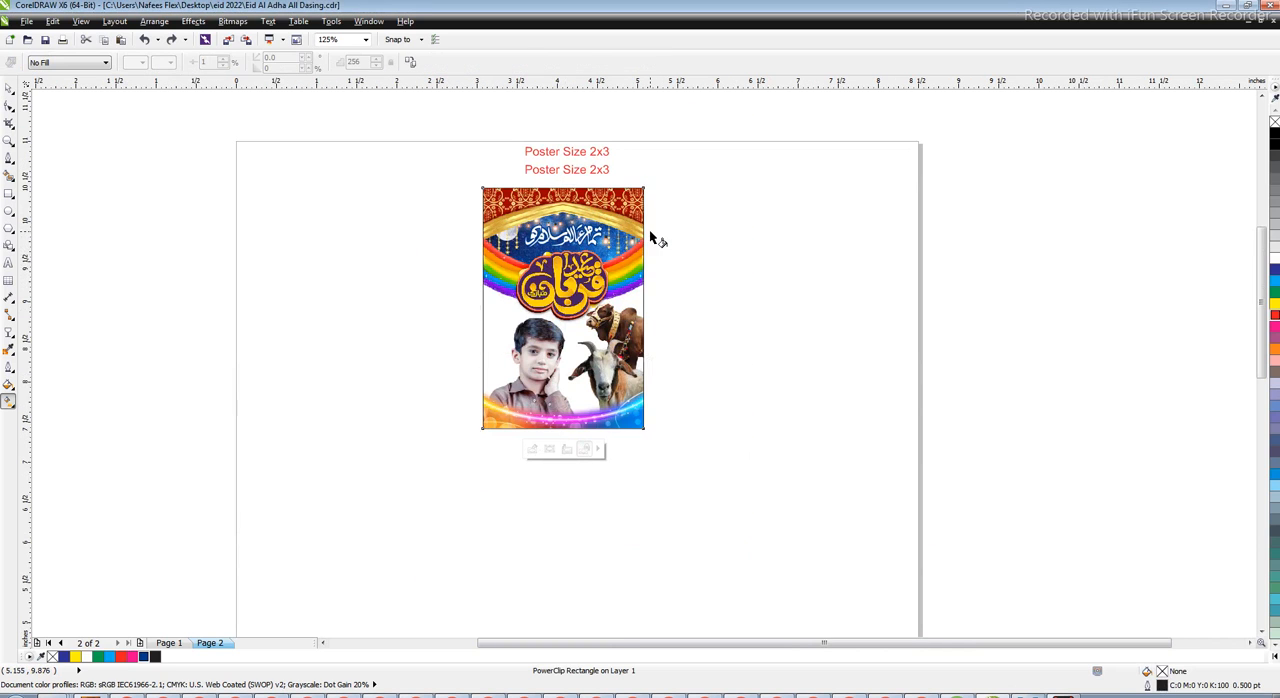
drag(640, 244, 642, 305)
drag(631, 209, 631, 265)
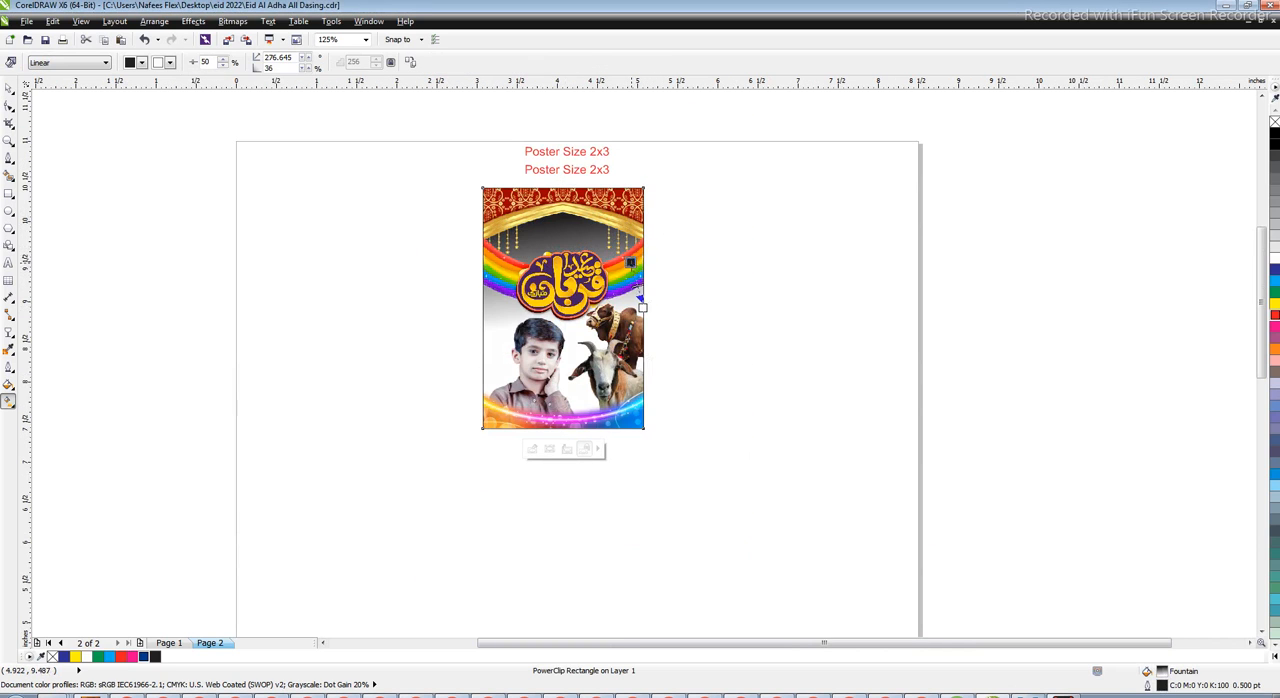
drag(642, 307, 626, 436)
drag(631, 267, 632, 288)
Set the frame's gradient colours to yellow at the upper end and green at the lower end
click(1275, 293)
drag(1275, 303, 632, 288)
drag(1075, 338, 636, 424)
right_click(636, 415)
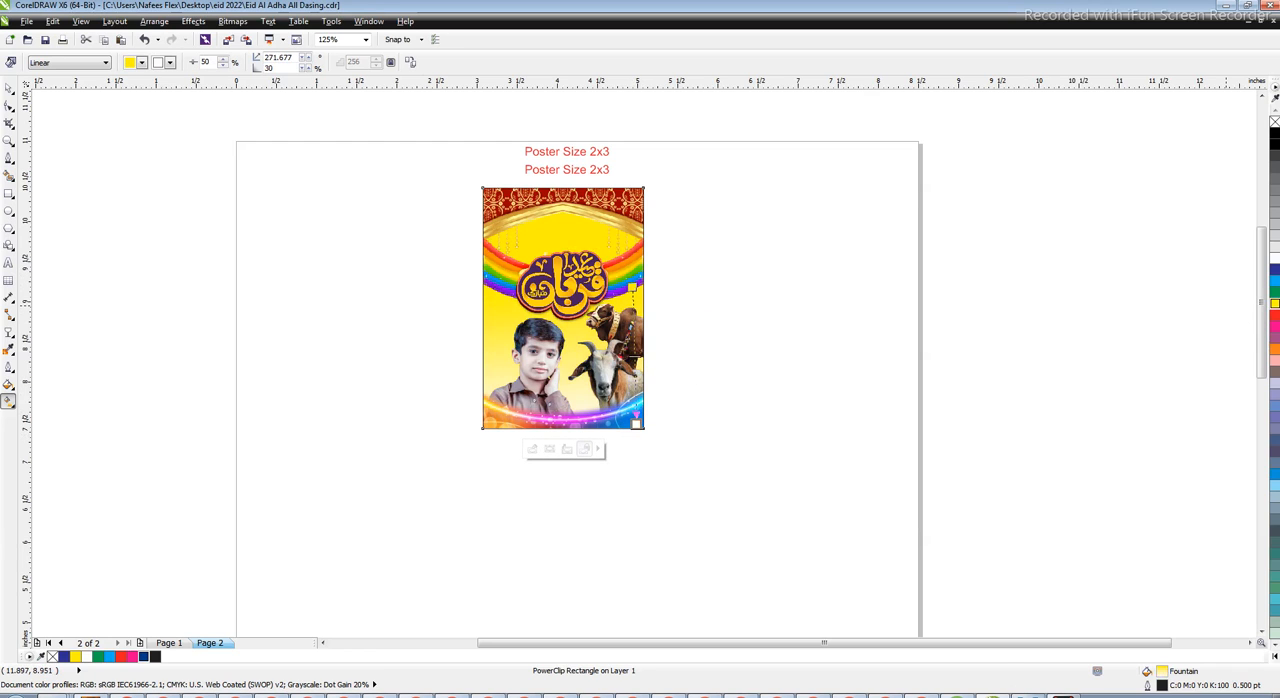
click(1274, 291)
scroll(615, 305, up, 1)
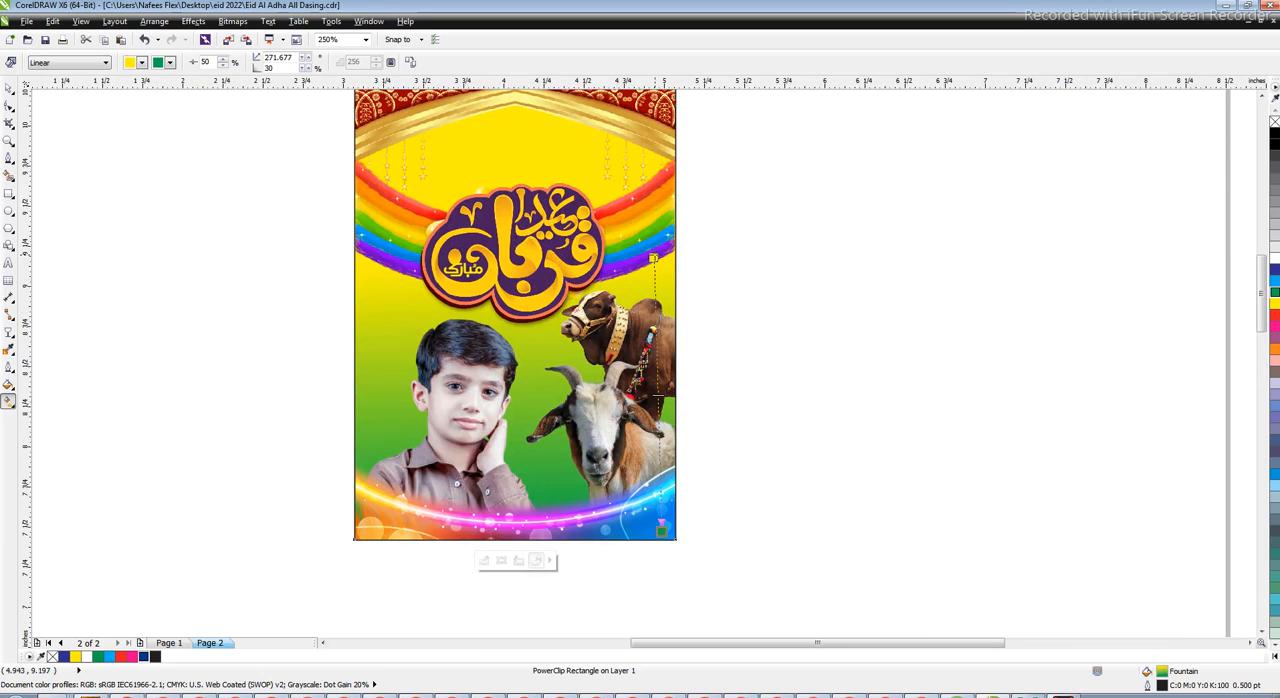
Inspect the poster frame's PowerClip contents in edit mode and finish editing
key(space)
key(ctrl+z)
click(776, 281)
right_click(624, 476)
click(713, 115)
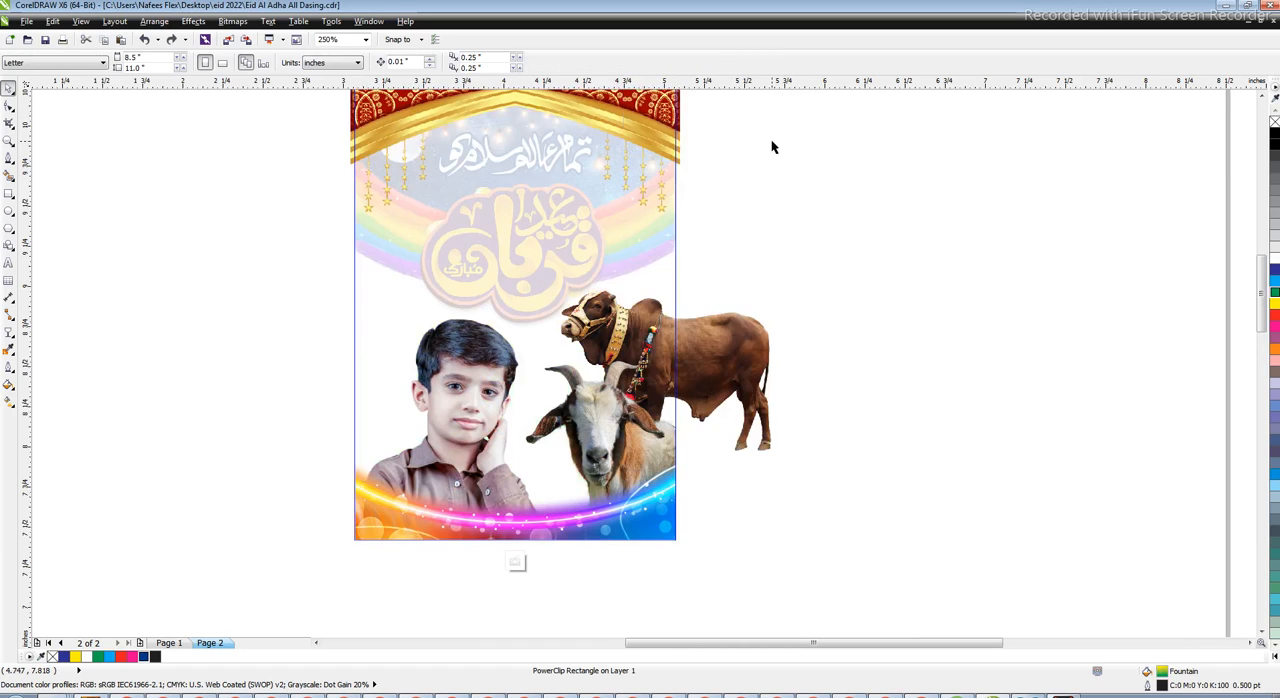
ctrl+click(822, 187)
click(745, 284)
scroll(640, 288, down, 1)
click(629, 204)
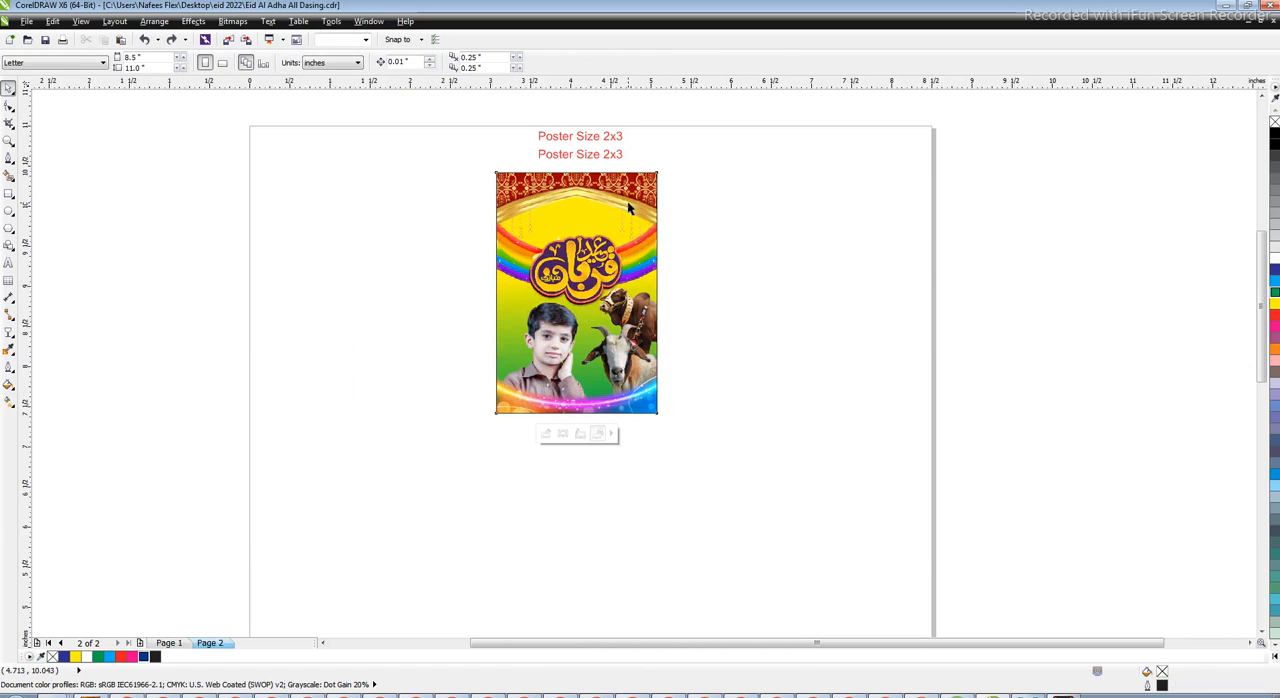
Bring the night sky, rainbows and calligraphy artwork in front of the gradient-filled frame
scroll(627, 176, up, 1)
drag(838, 124, 246, 438)
key(Delete)
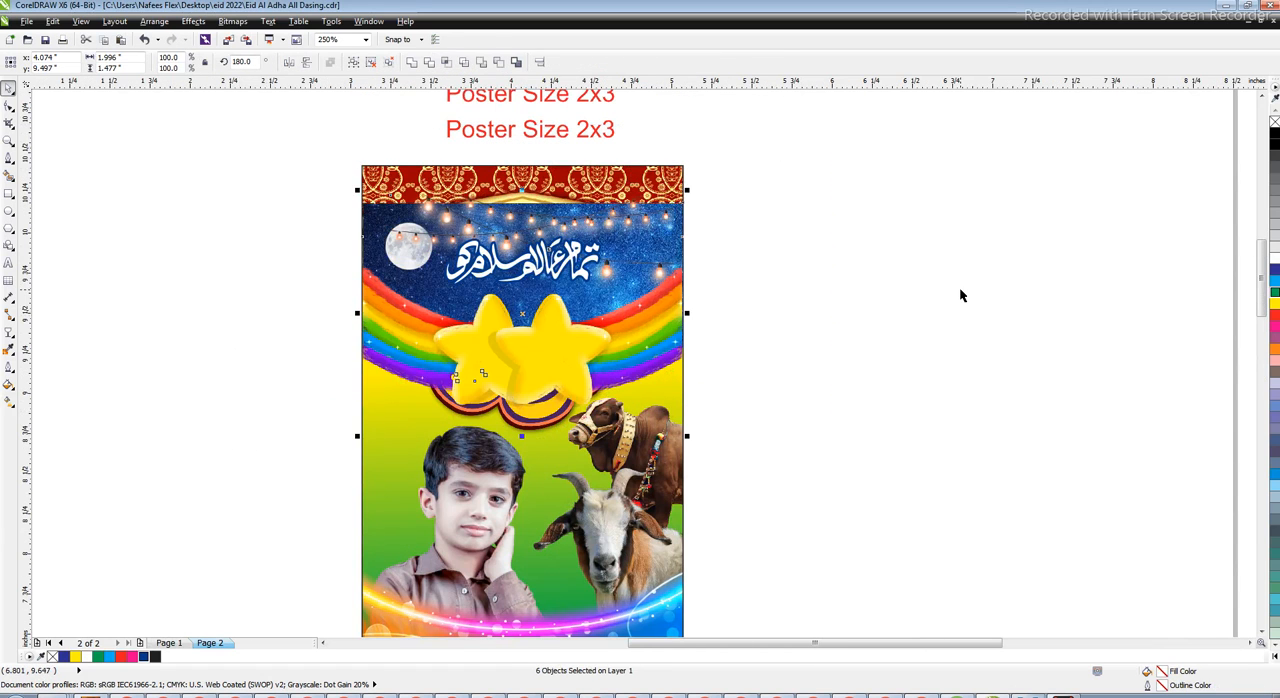
Bring the large Eid calligraphy title to the front, above the yellow stars and rainbows
click(662, 224)
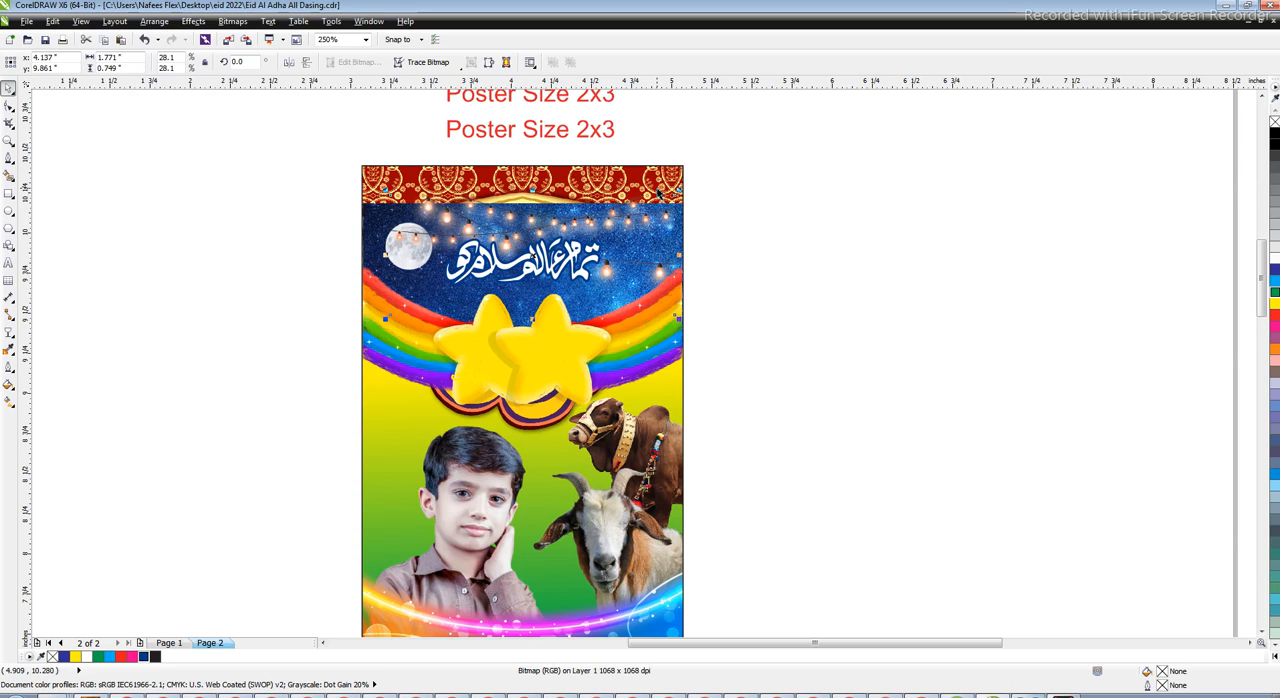
drag(265, 169, 655, 455)
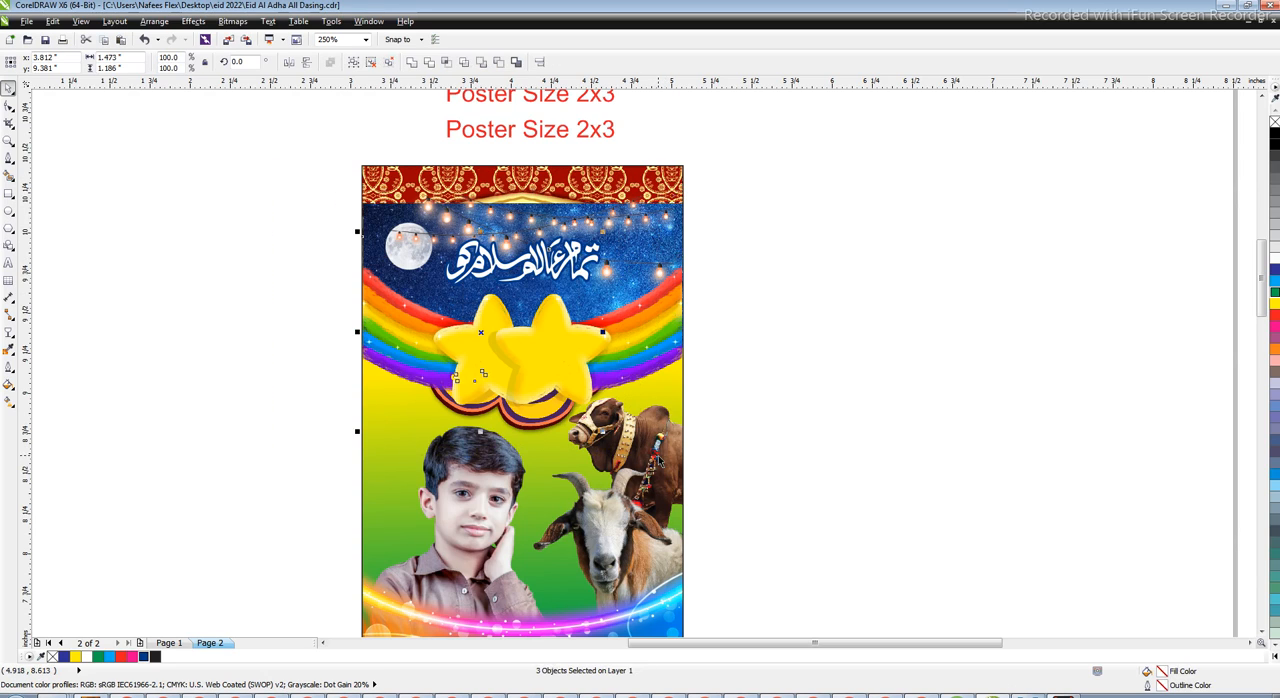
key(shift+Page_Up)
click(871, 307)
key(ctrl+z)
drag(382, 253, 684, 481)
key(shift+Page_Up)
click(837, 409)
Place the string lights image inside the poster frame's PowerClip
click(620, 198)
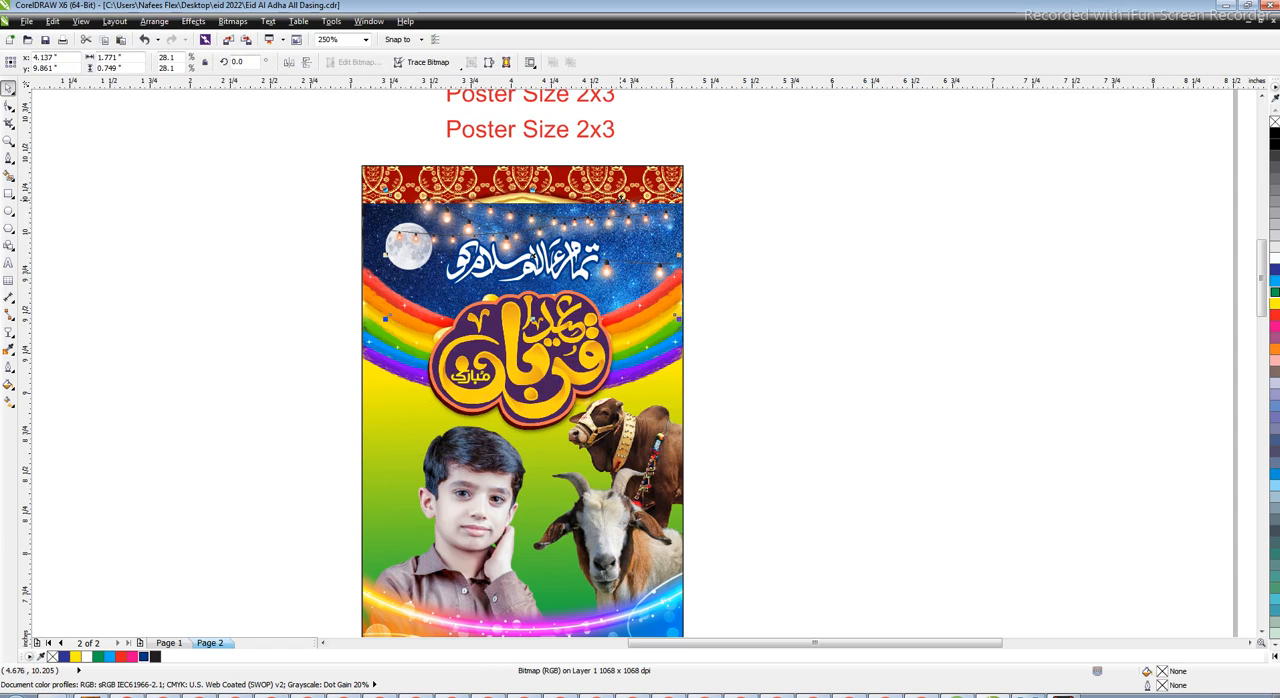
key(Delete)
key(ctrl+z)
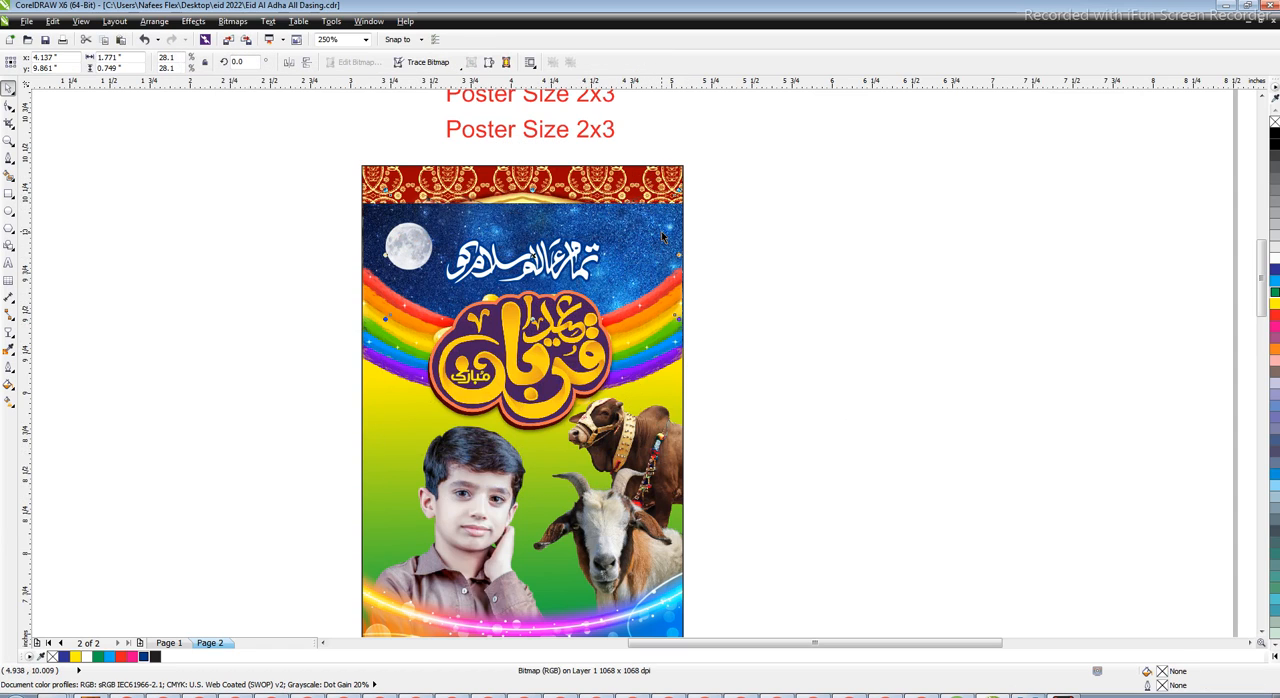
Try sending the night sky image behind the gradient-filled frame and undo the change
click(664, 206)
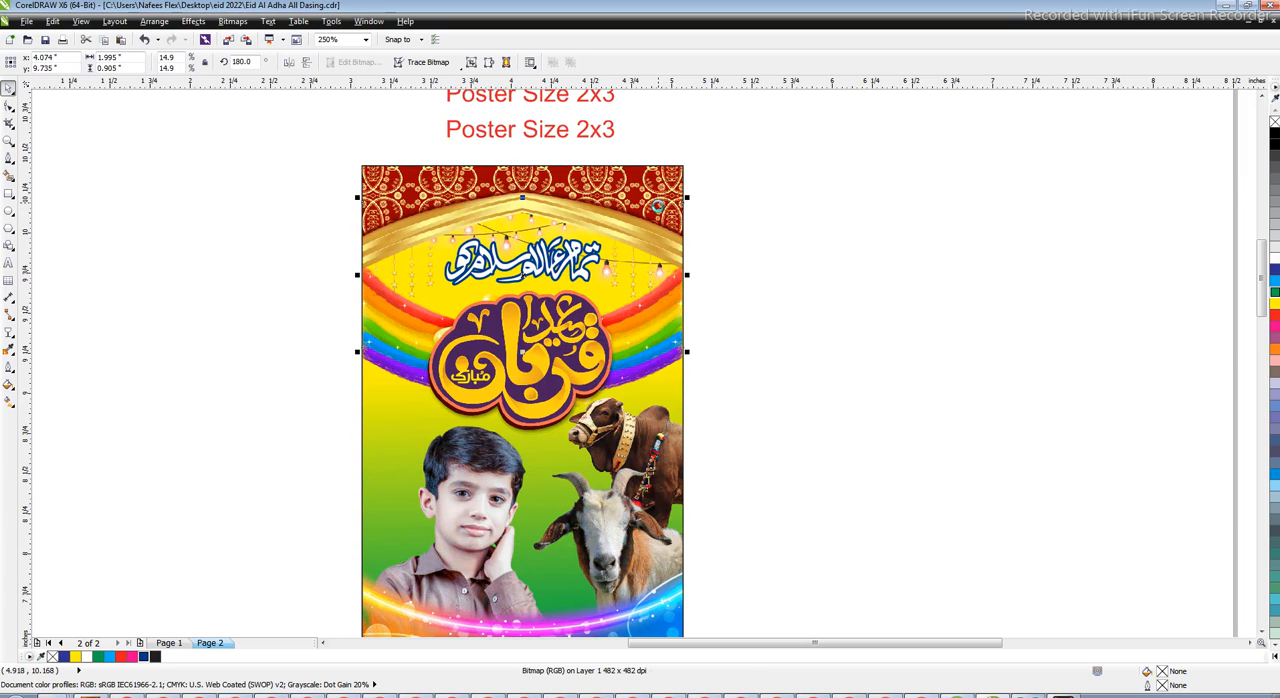
key(ctrl+z)
key(ctrl+shift+z)
key(ctrl+z)
click(871, 320)
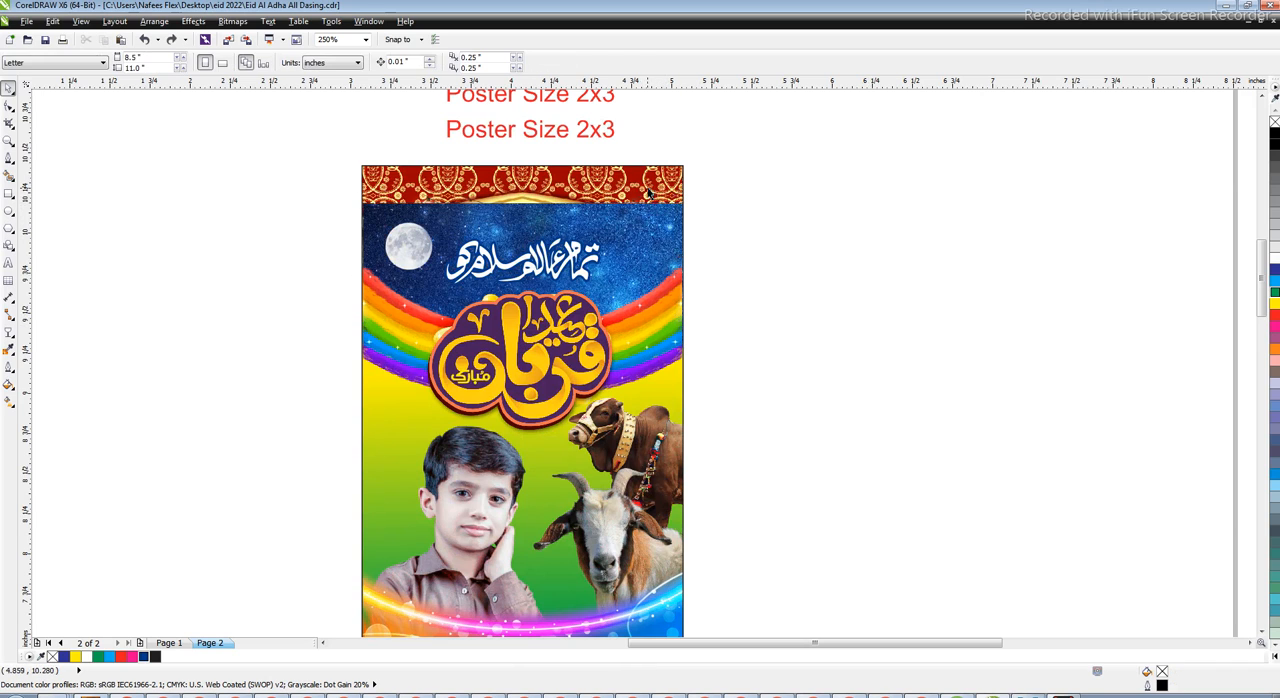
Open and close the frame's PowerClip contents, try moving the artwork near the arch upward and undo it
right_click(648, 193)
click(720, 228)
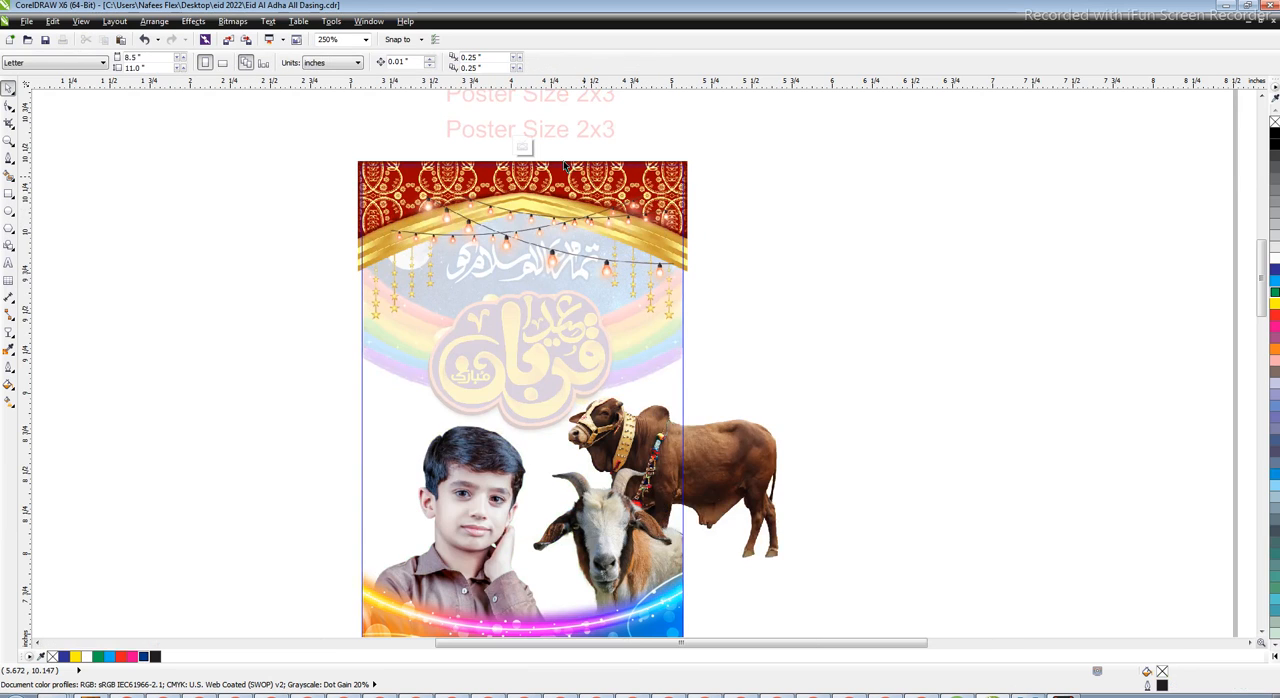
click(523, 147)
click(744, 242)
drag(654, 252, 652, 162)
key(ctrl+z)
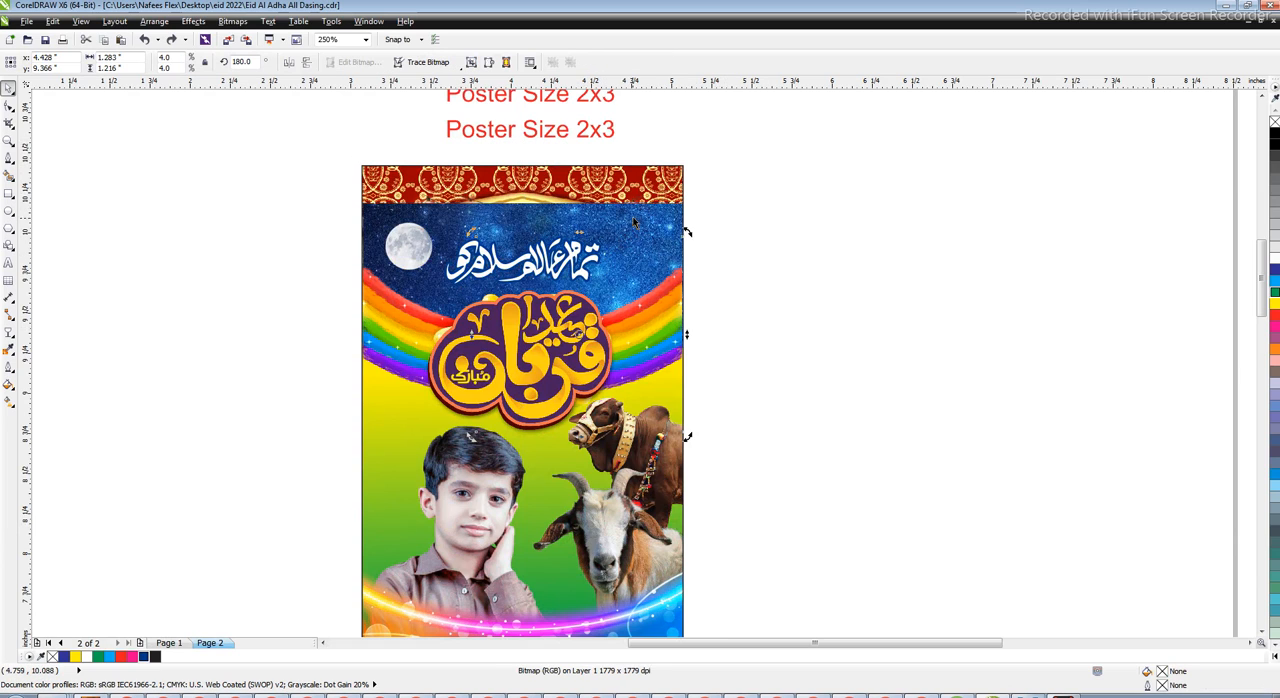
Put the night sky image inside the frame's PowerClip, behind the golden arch and string lights, and finish editing
right_click(622, 200)
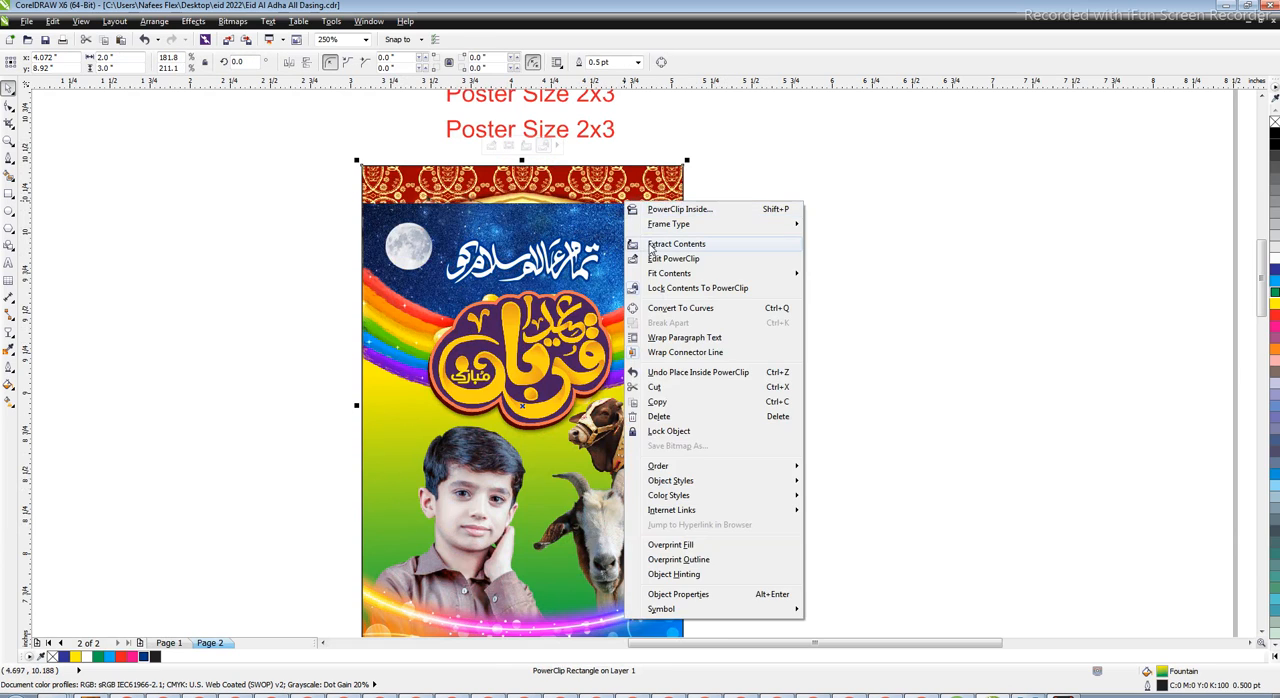
click(654, 258)
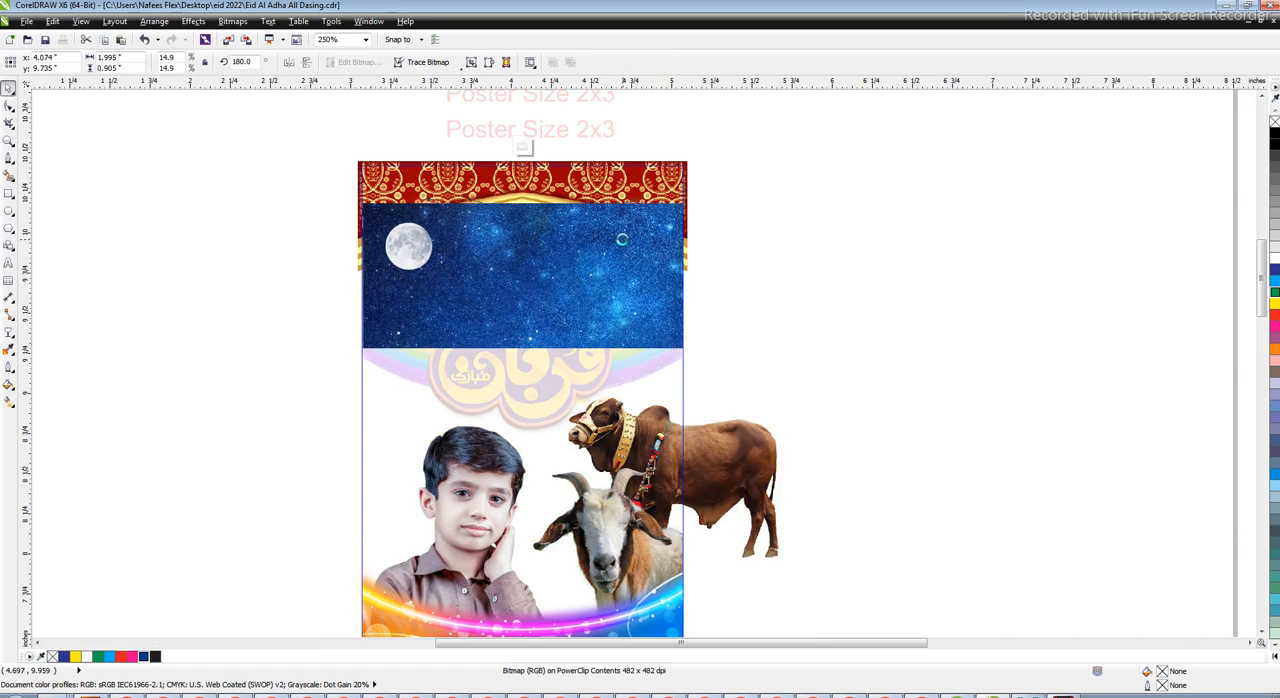
click(523, 148)
click(853, 280)
scroll(669, 313, down, 1)
click(590, 450)
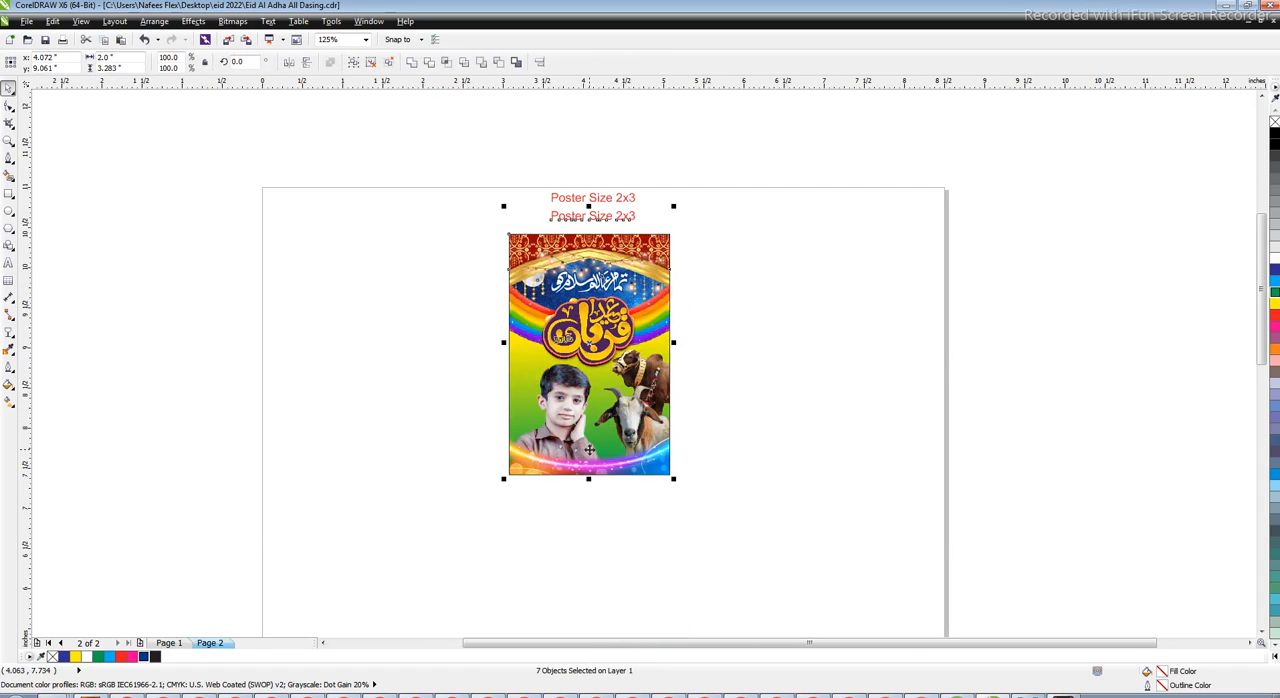
key(shift+F2)
click(783, 325)
key(g)
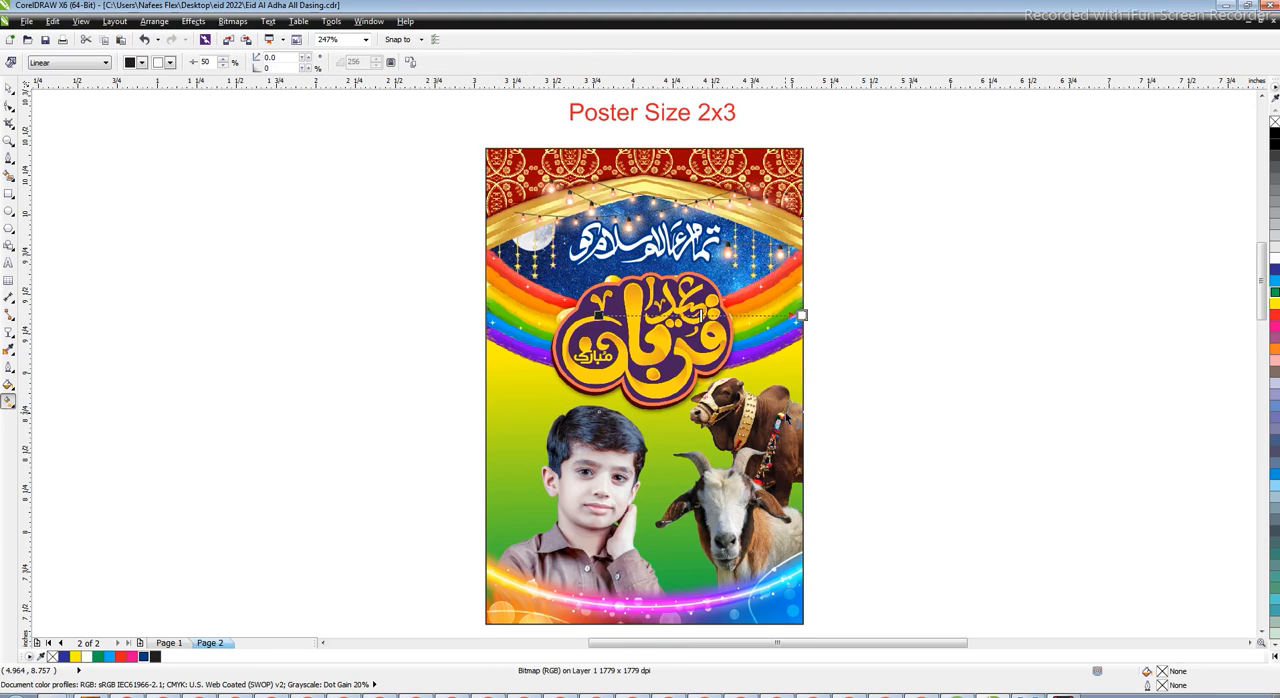
key(Escape)
Adjust the frame's yellow-to-green gradient so it runs straight down the poster at a 270° angle
click(801, 315)
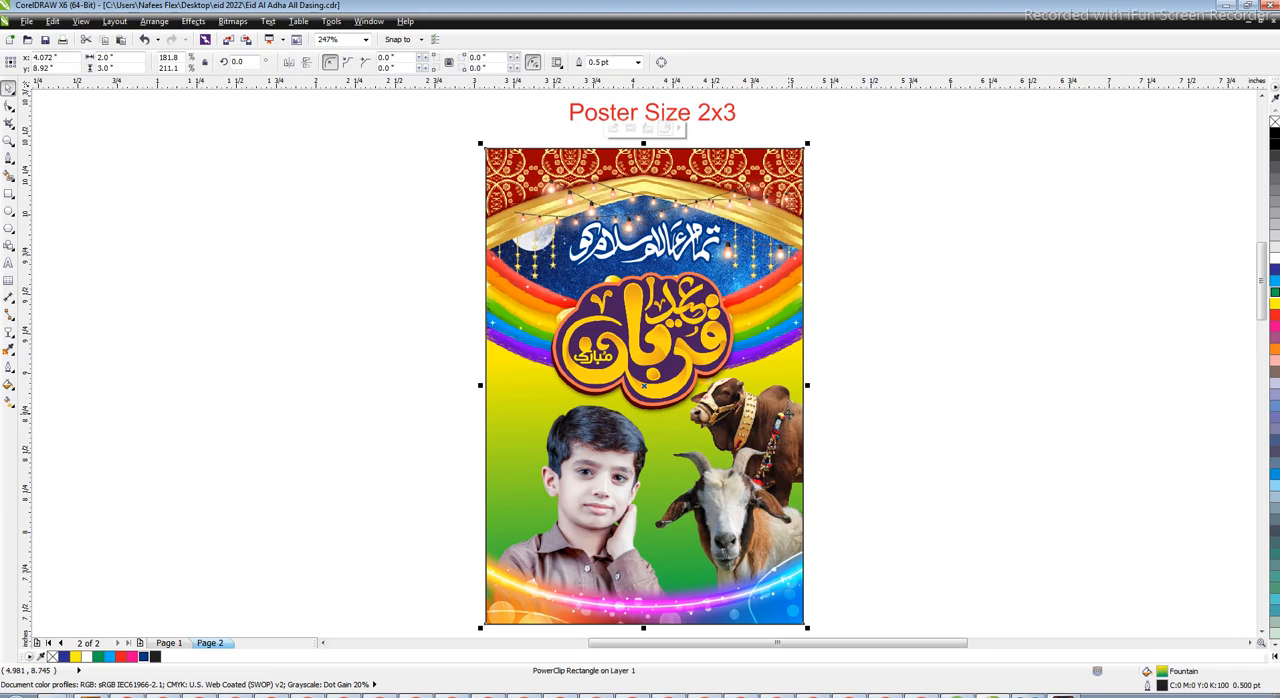
drag(782, 348, 788, 359)
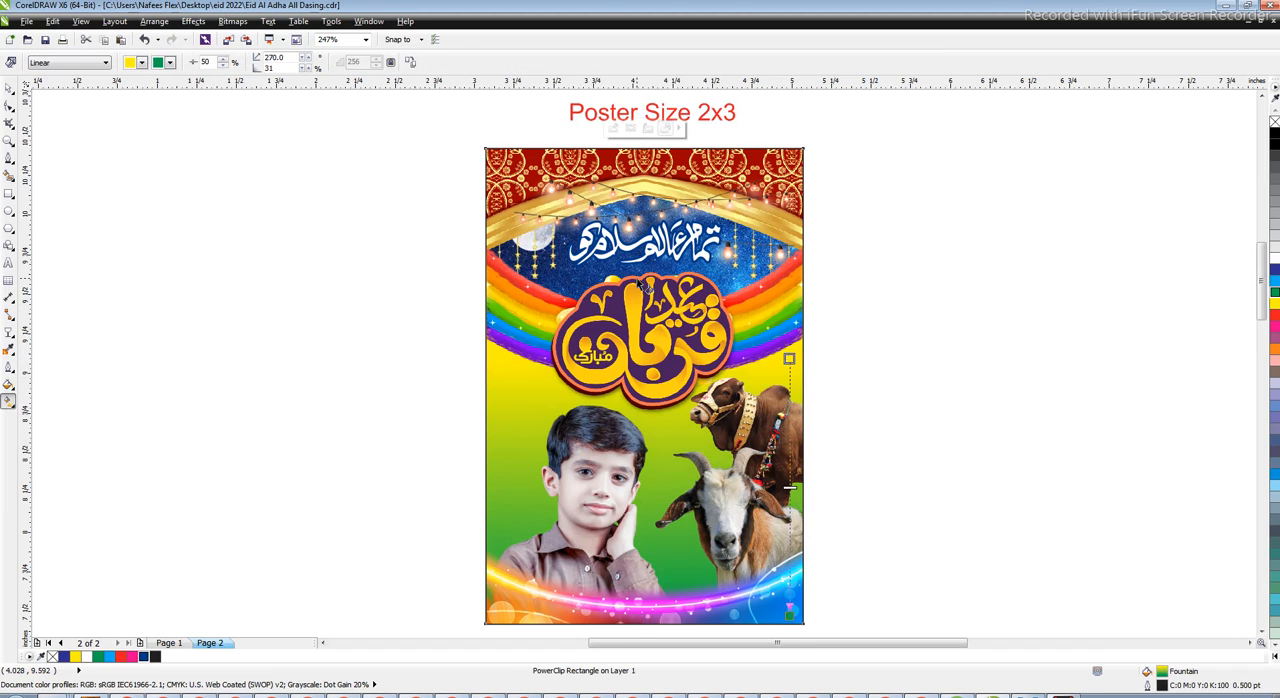
scroll(648, 366, down, 1)
scroll(710, 477, up, 1)
drag(728, 511, 730, 563)
key(space)
scroll(676, 337, down, 1)
drag(735, 165, 482, 492)
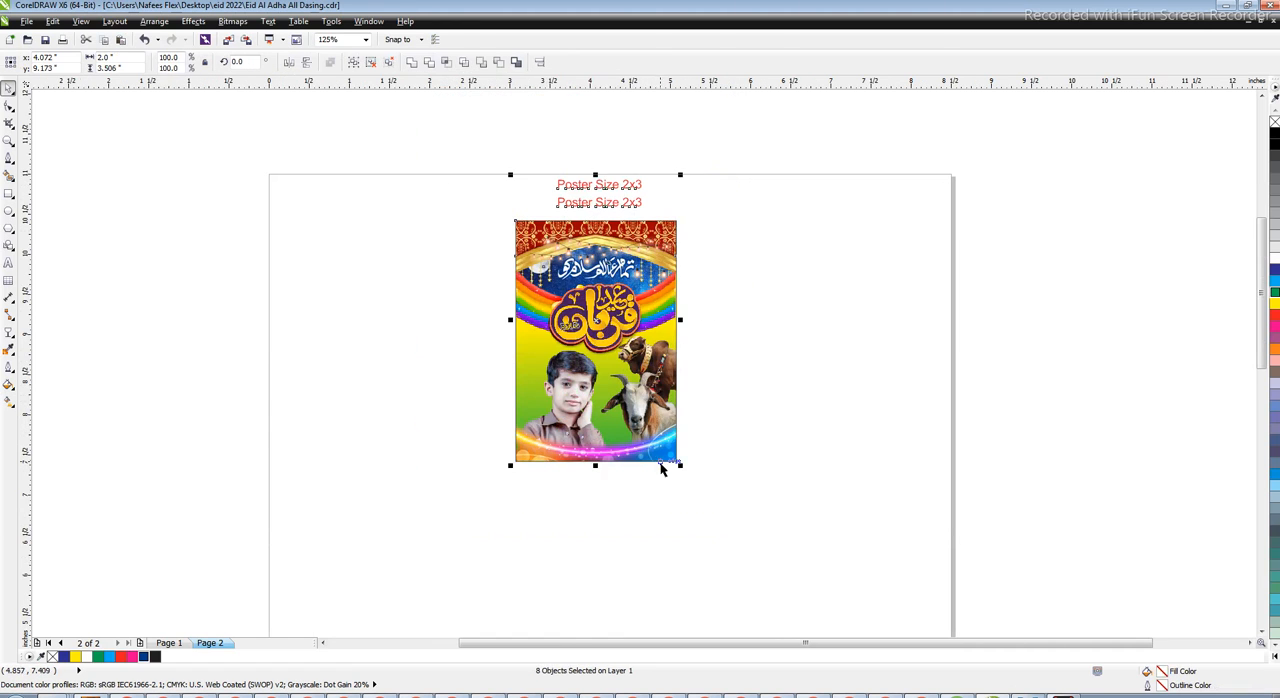
key(shift+F2)
key(Escape)
scroll(608, 430, up, 1)
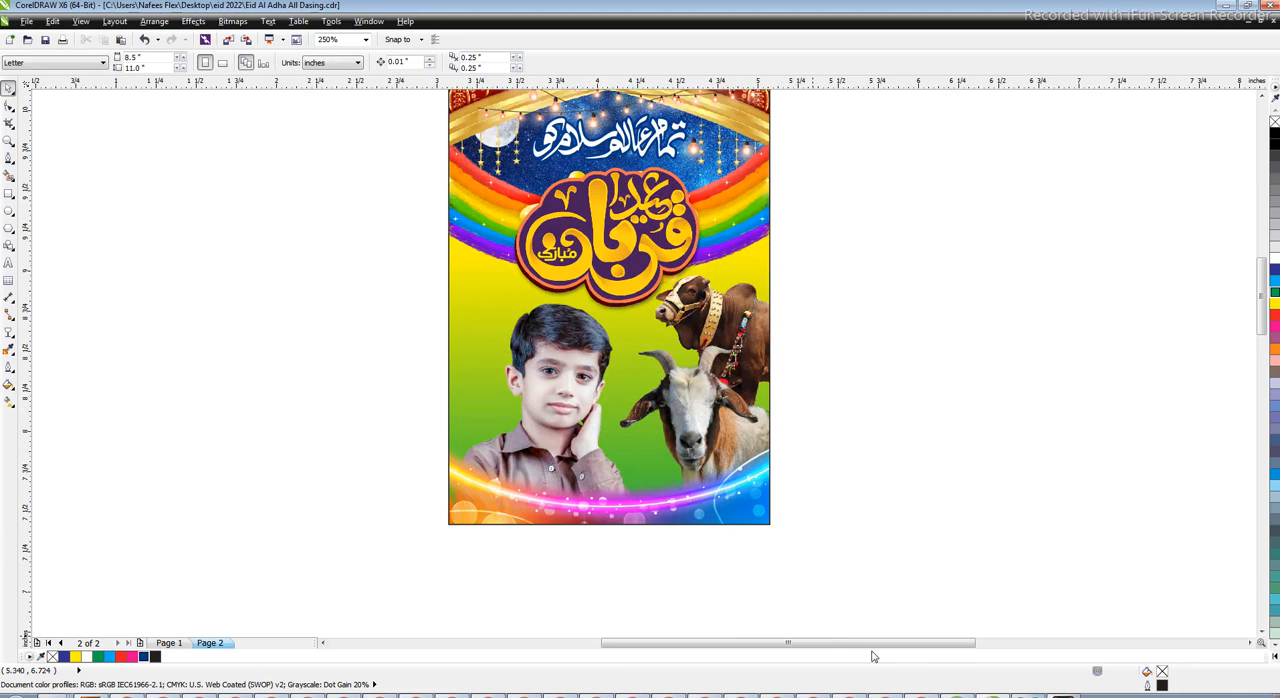
mouse_move(1180, 680)
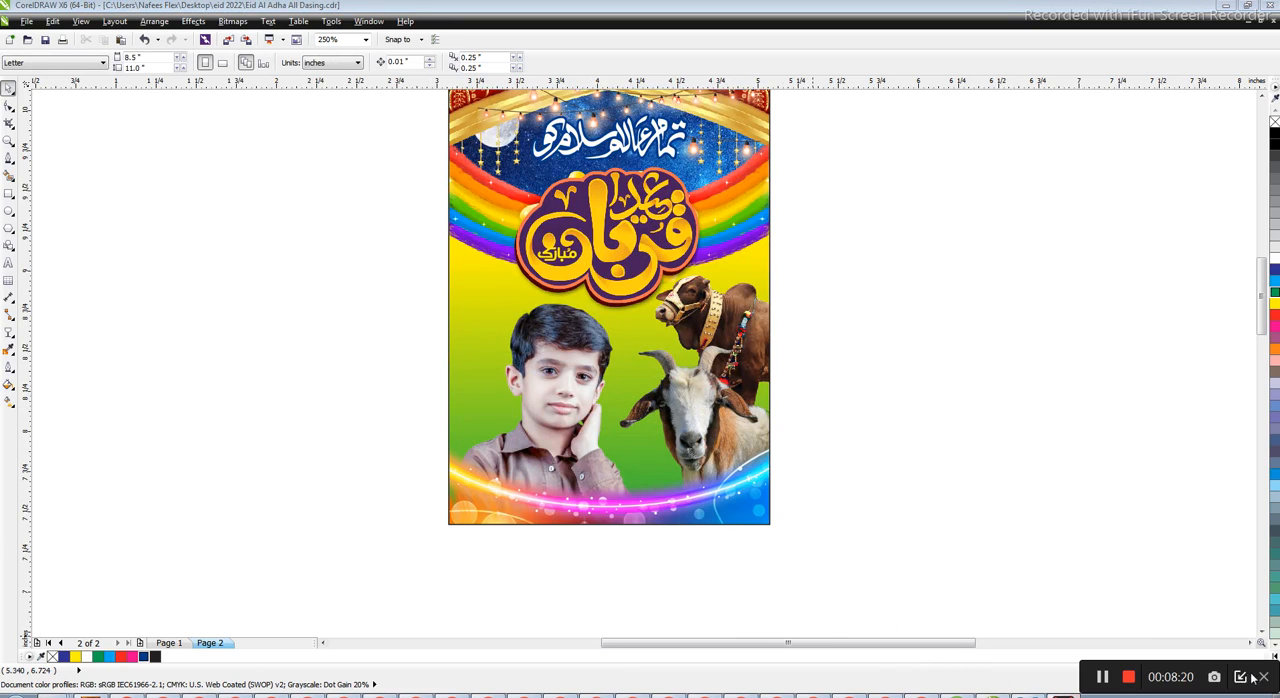